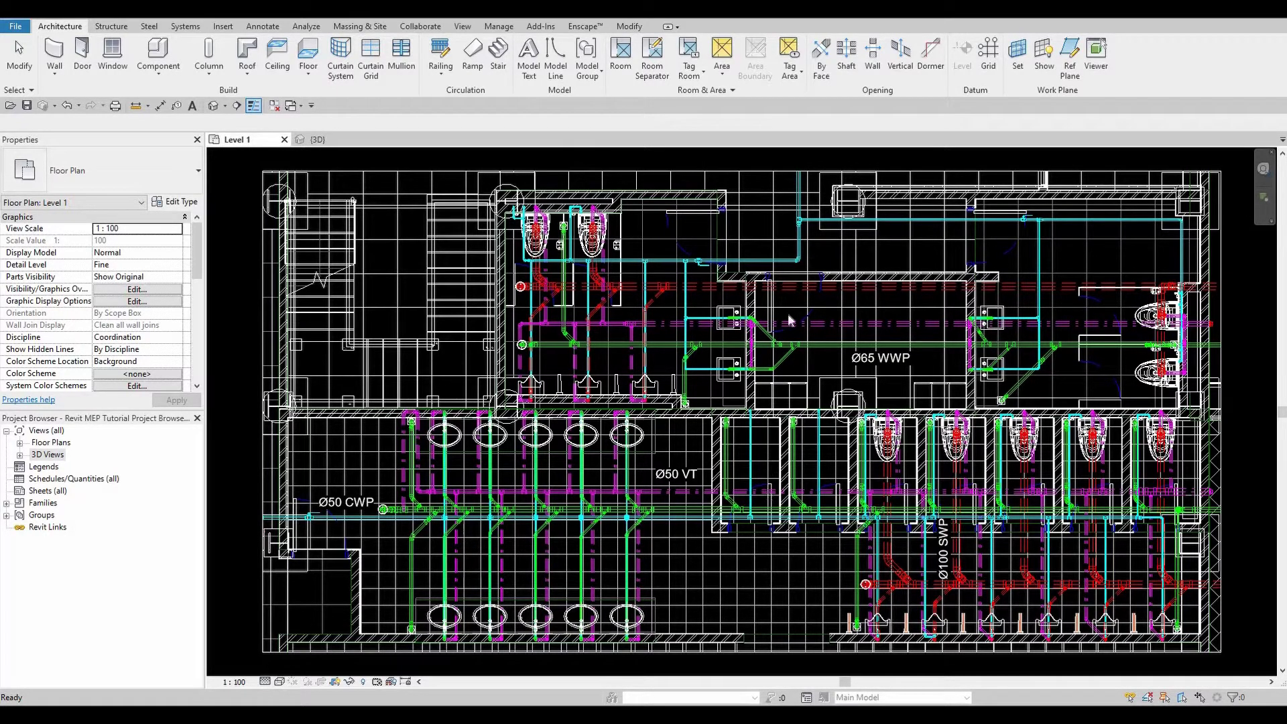
- Inspect the properties of the cold water, sanitary and vent pipes around the upper restrooms in the Level 1 plan
{"action": "left_click", "coordinate": [762, 265]}
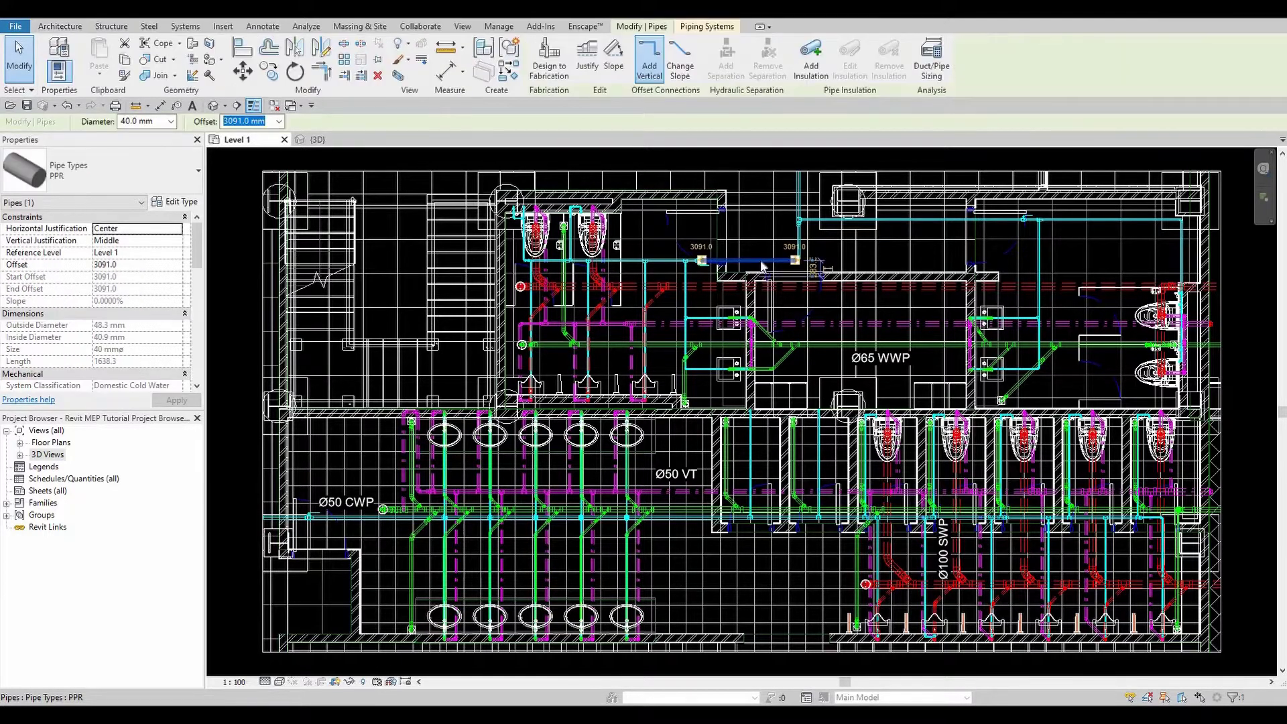
{"action": "left_click", "coordinate": [869, 293]}
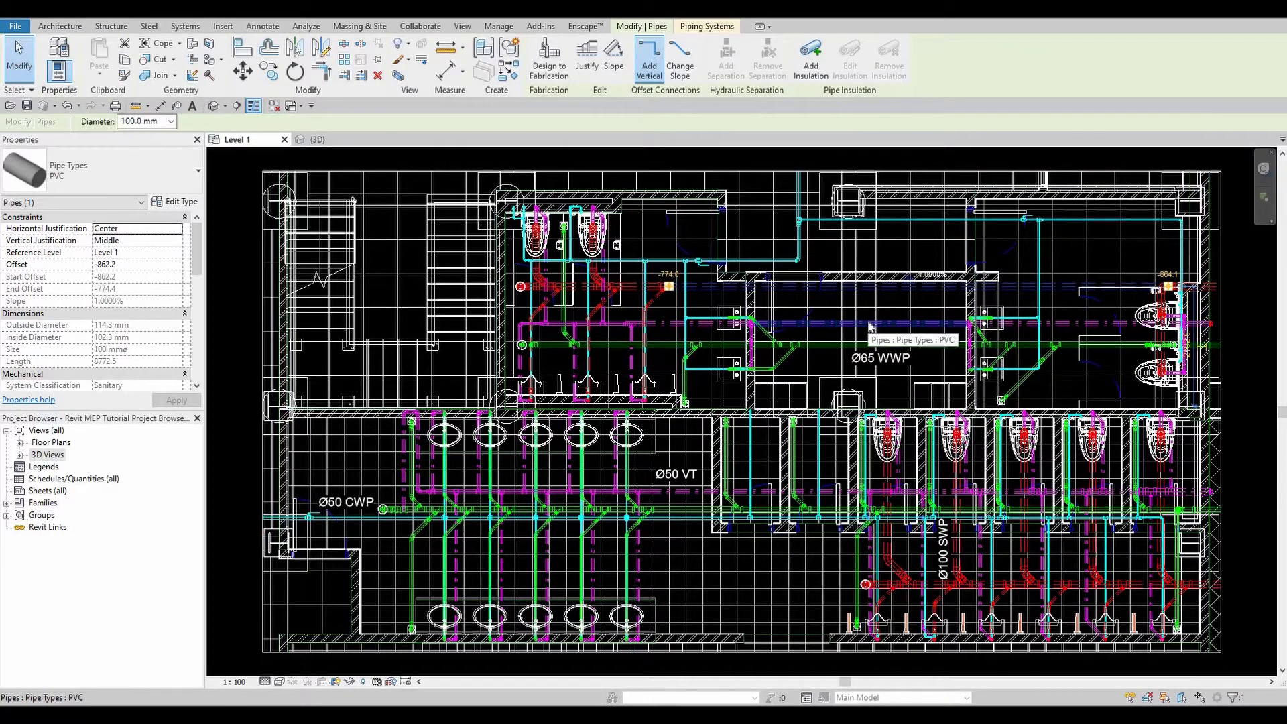
{"action": "left_click", "coordinate": [869, 325]}
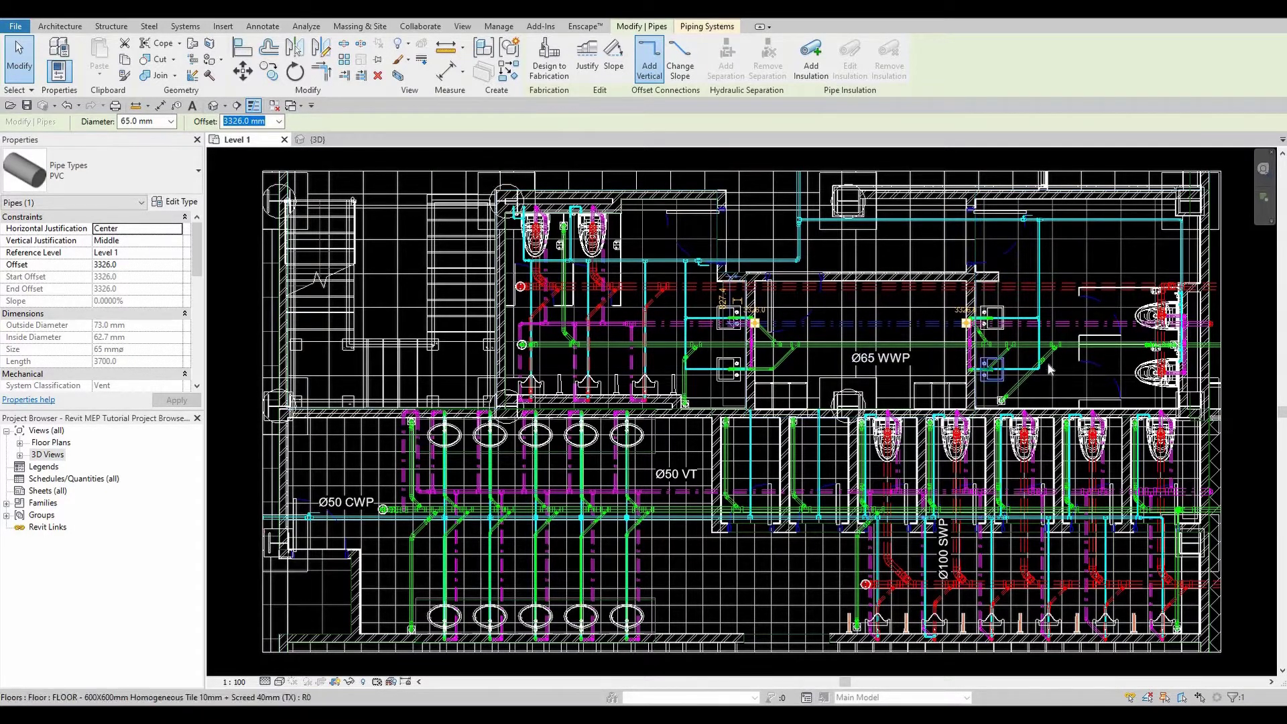
{"action": "left_click", "coordinate": [1074, 353]}
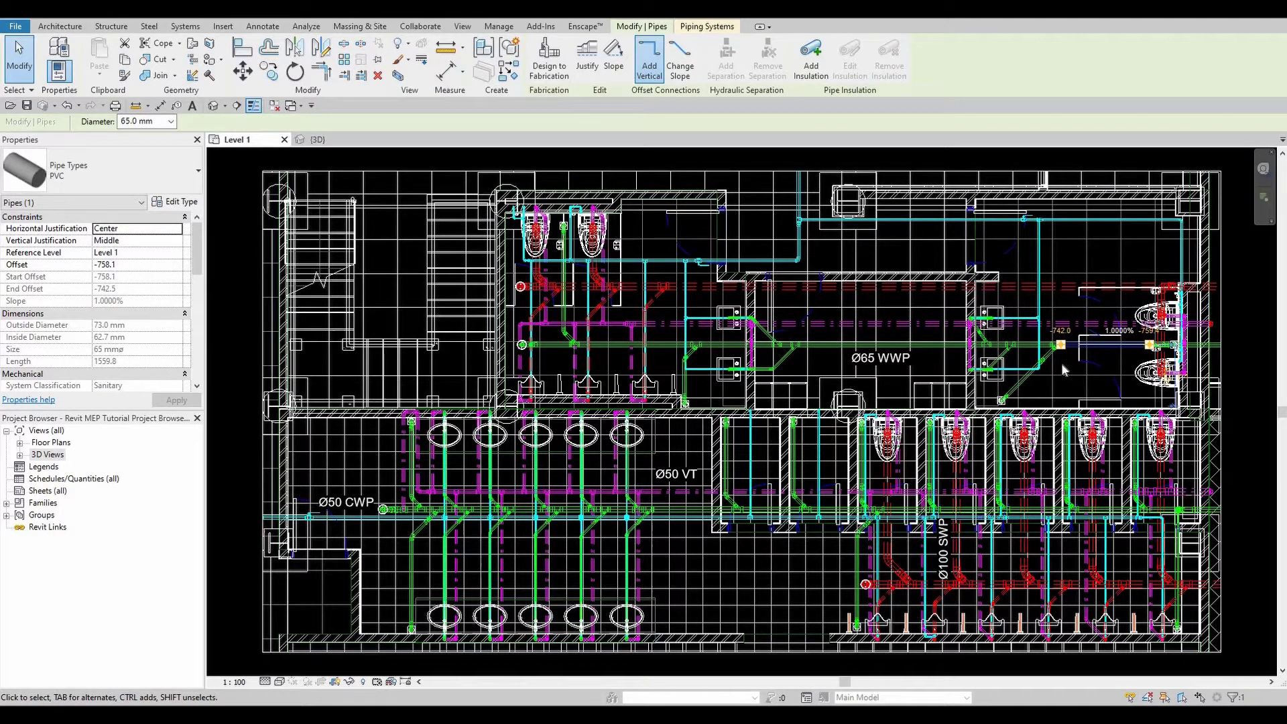
{"action": "key", "text": "Escape"}
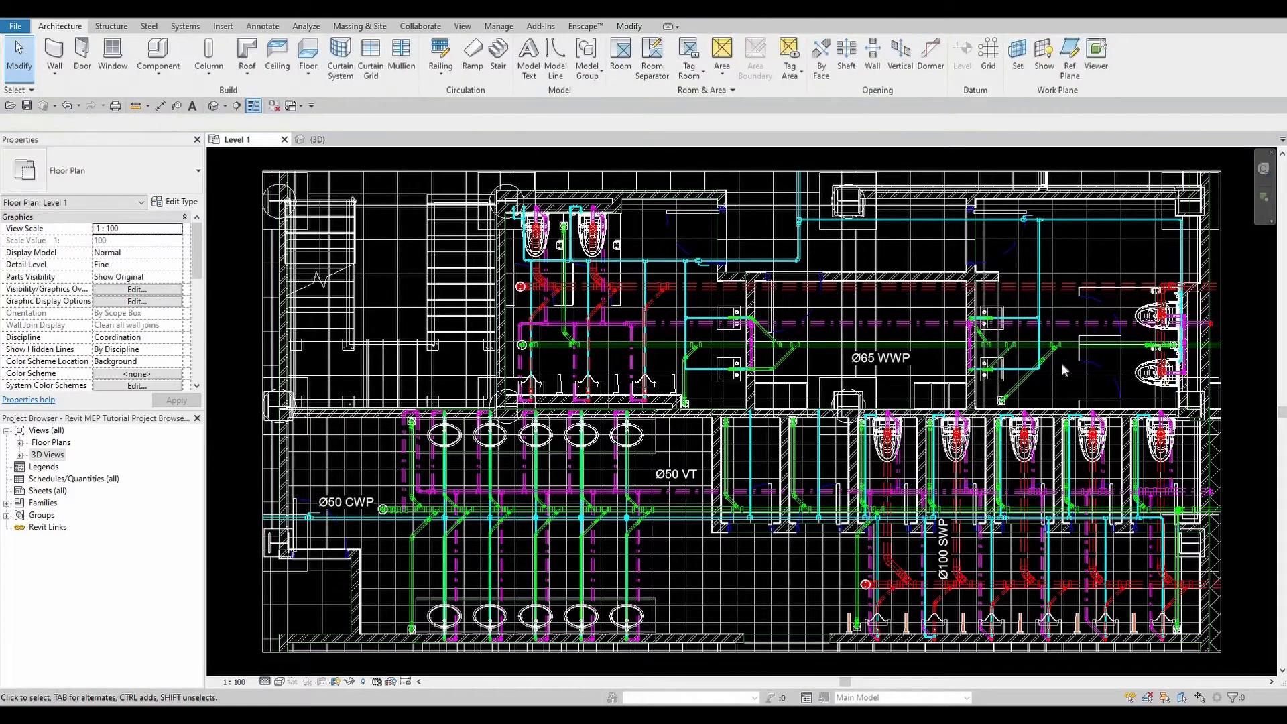
- Review the views listed under Floor Plans and 3D Views, and close the inactive view
{"action": "left_click", "coordinate": [21, 443]}
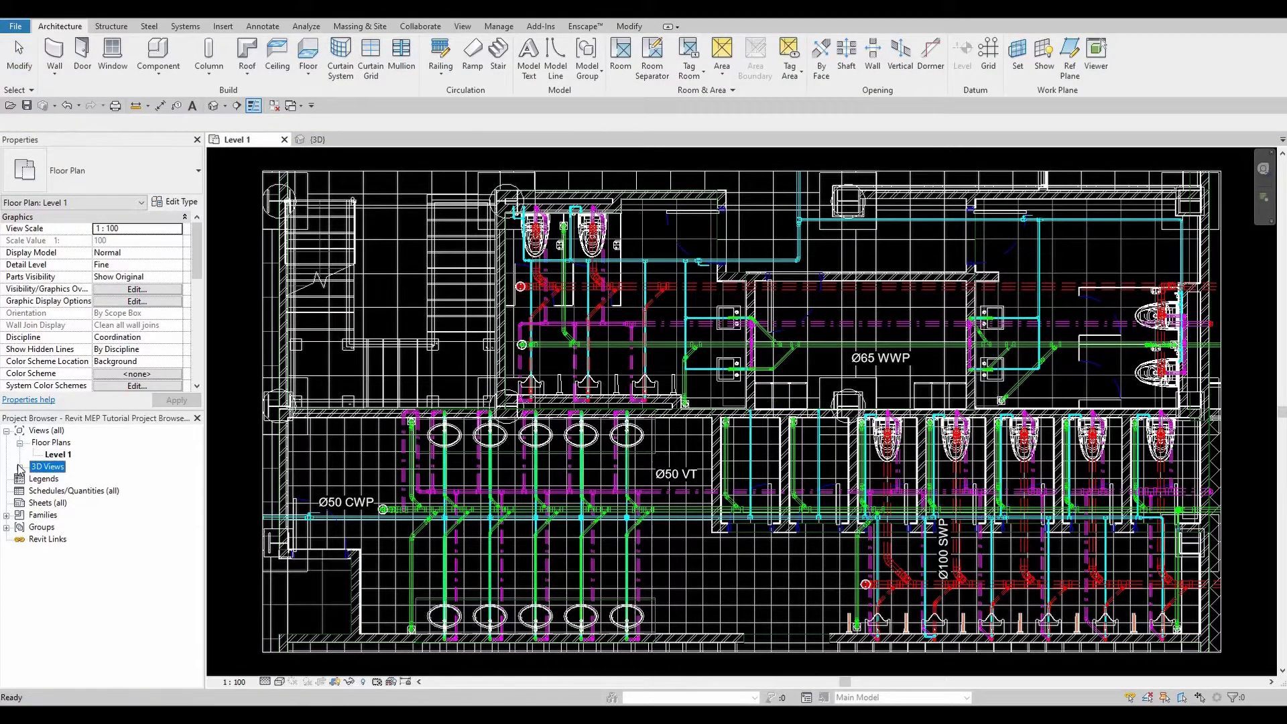
{"action": "left_click", "coordinate": [20, 467]}
{"action": "left_click", "coordinate": [20, 443]}
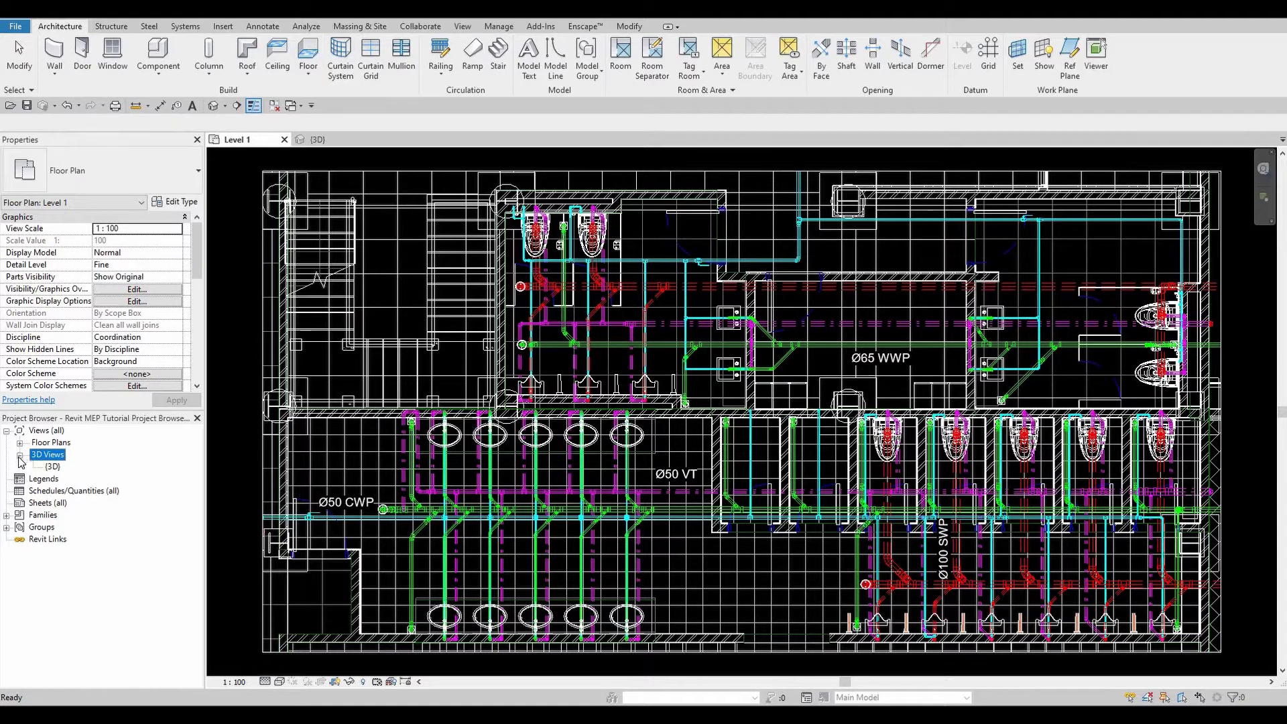
{"action": "left_click", "coordinate": [20, 455]}
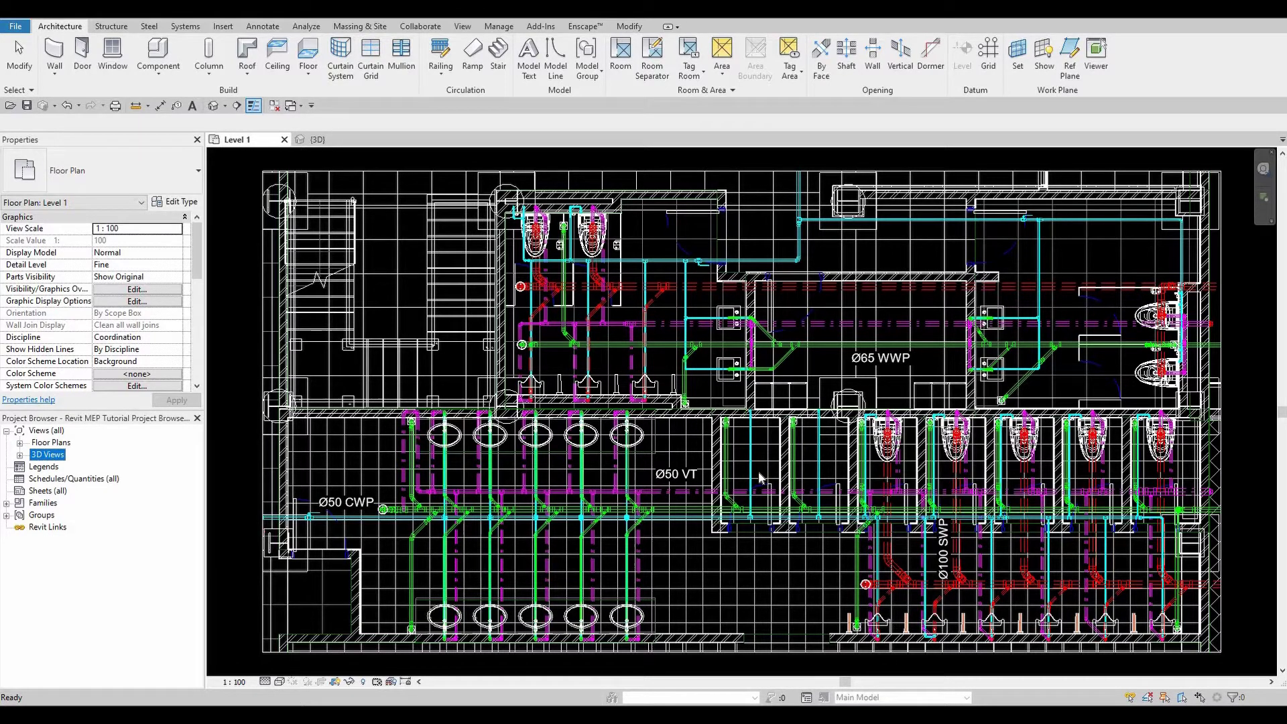
{"action": "left_click", "coordinate": [274, 106]}
- Set up a new project parameter named SUB Dicipline Mep Studio with Text as its parameter type
{"action": "left_click", "coordinate": [496, 28]}
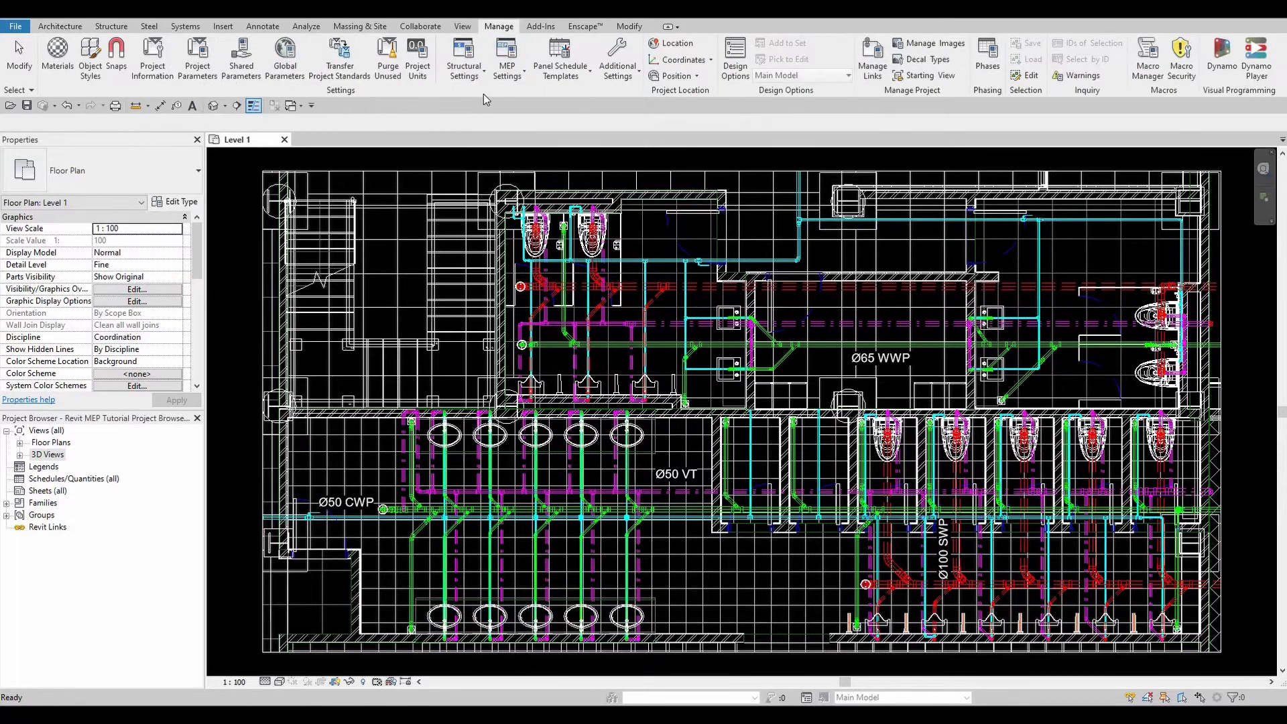
{"action": "left_click", "coordinate": [207, 67]}
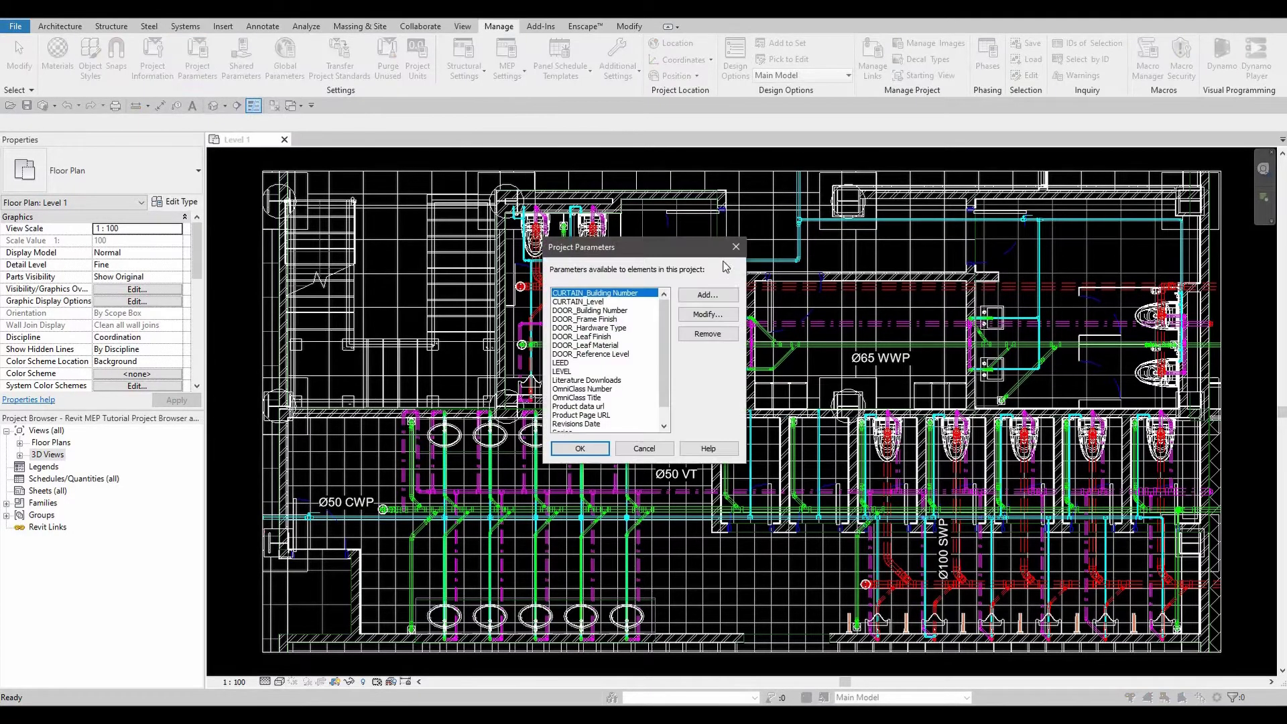
{"action": "left_click", "coordinate": [726, 299]}
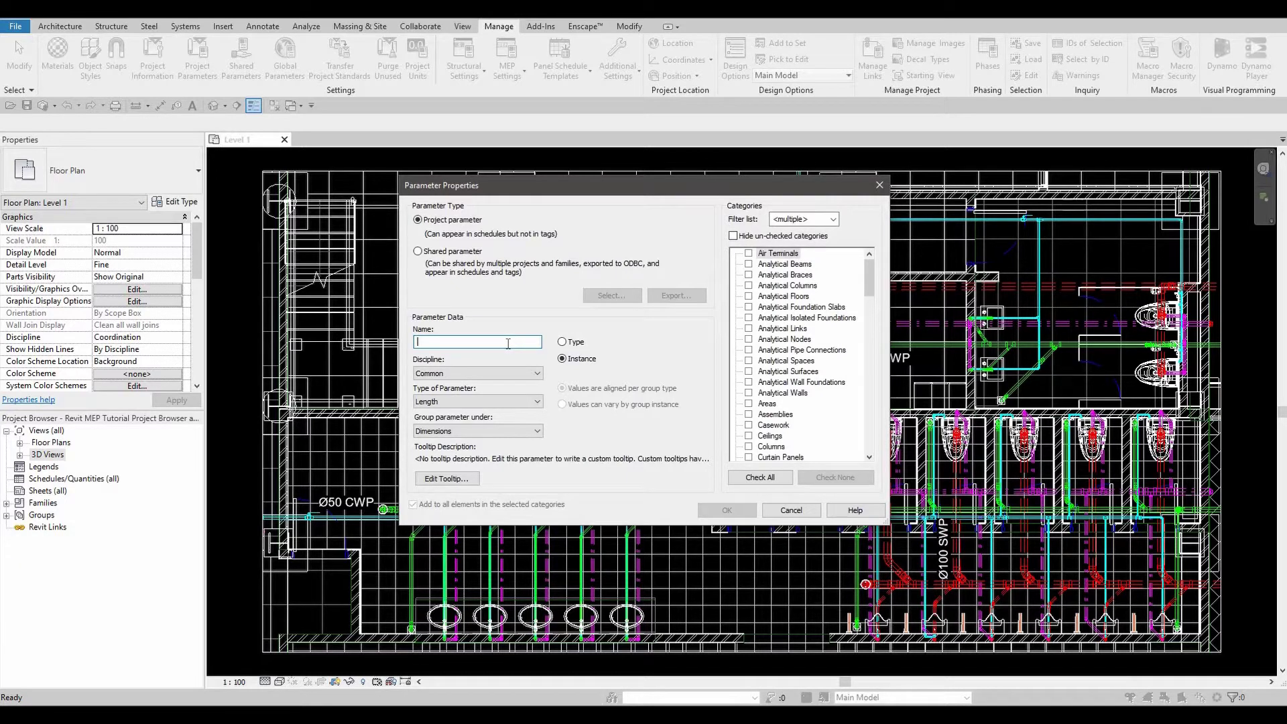
{"action": "type", "text": "SU"}
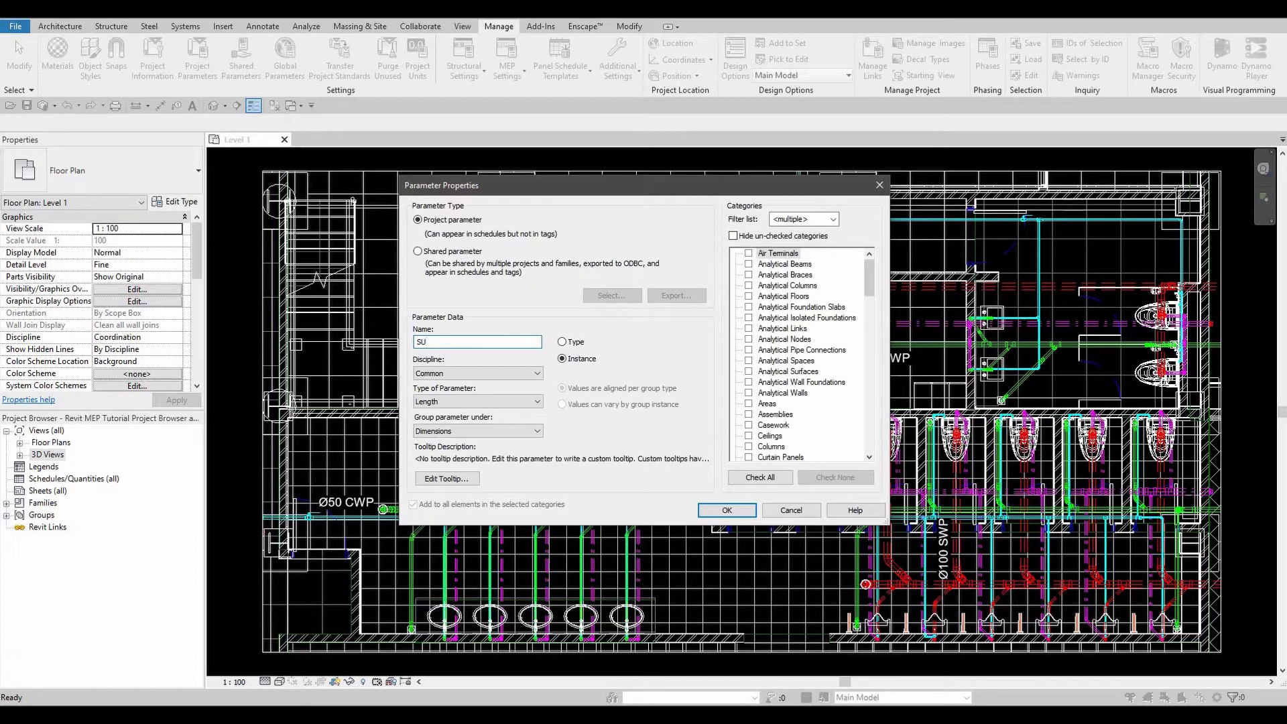
{"action": "type", "text": "B Dicipline Mep Studio"}
{"action": "left_click", "coordinate": [463, 405]}
{"action": "left_click", "coordinate": [463, 412]}
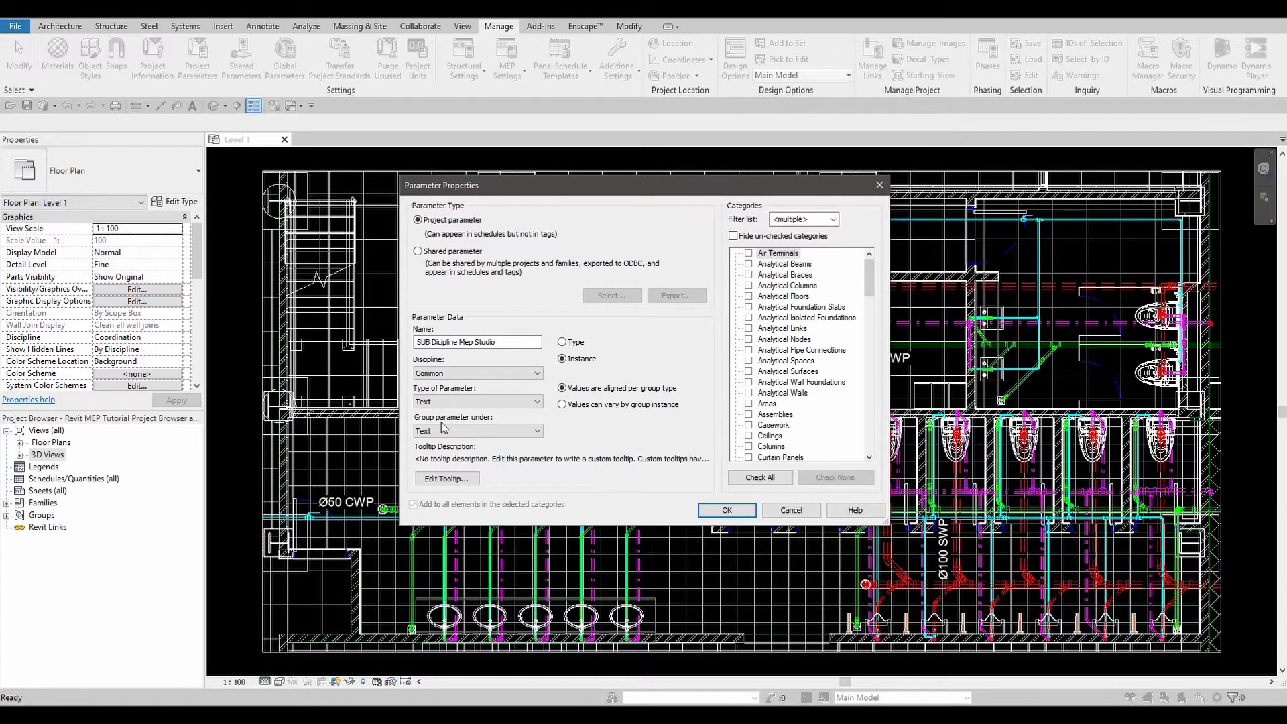
- Group the new parameter under General, assign it to the Views category and save the project parameters
{"action": "left_click", "coordinate": [512, 432]}
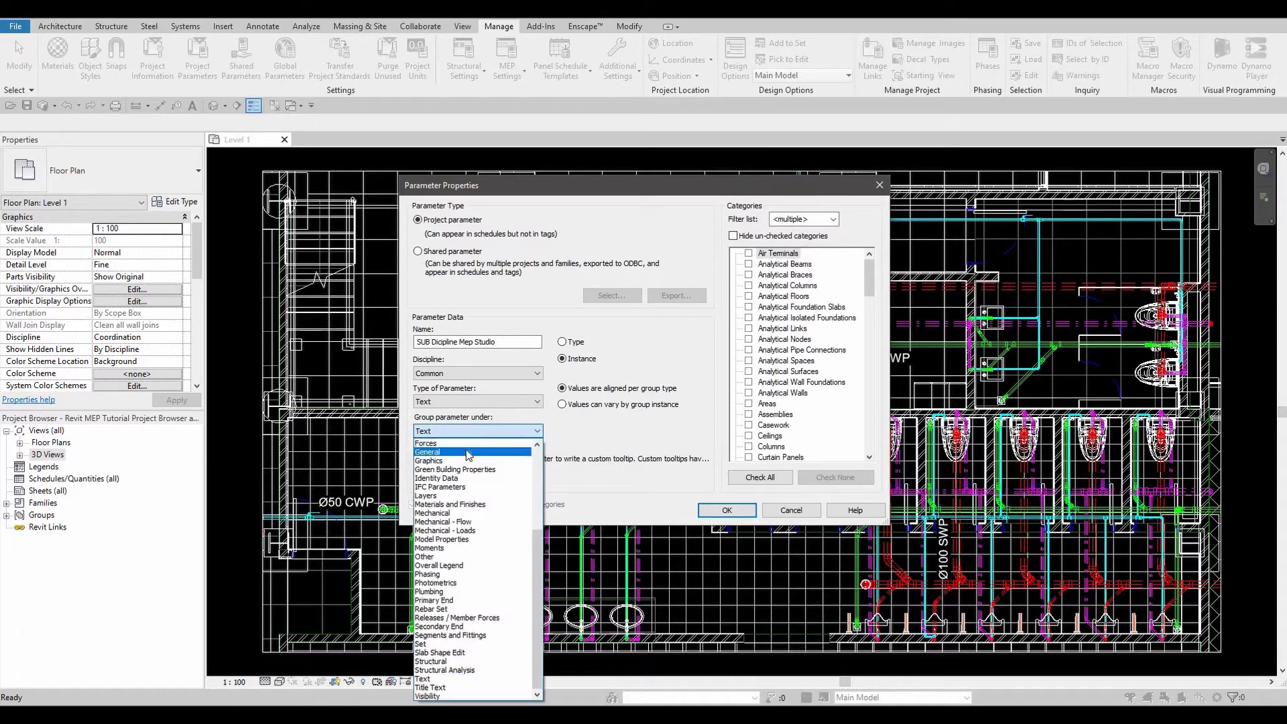
{"action": "left_click", "coordinate": [468, 454]}
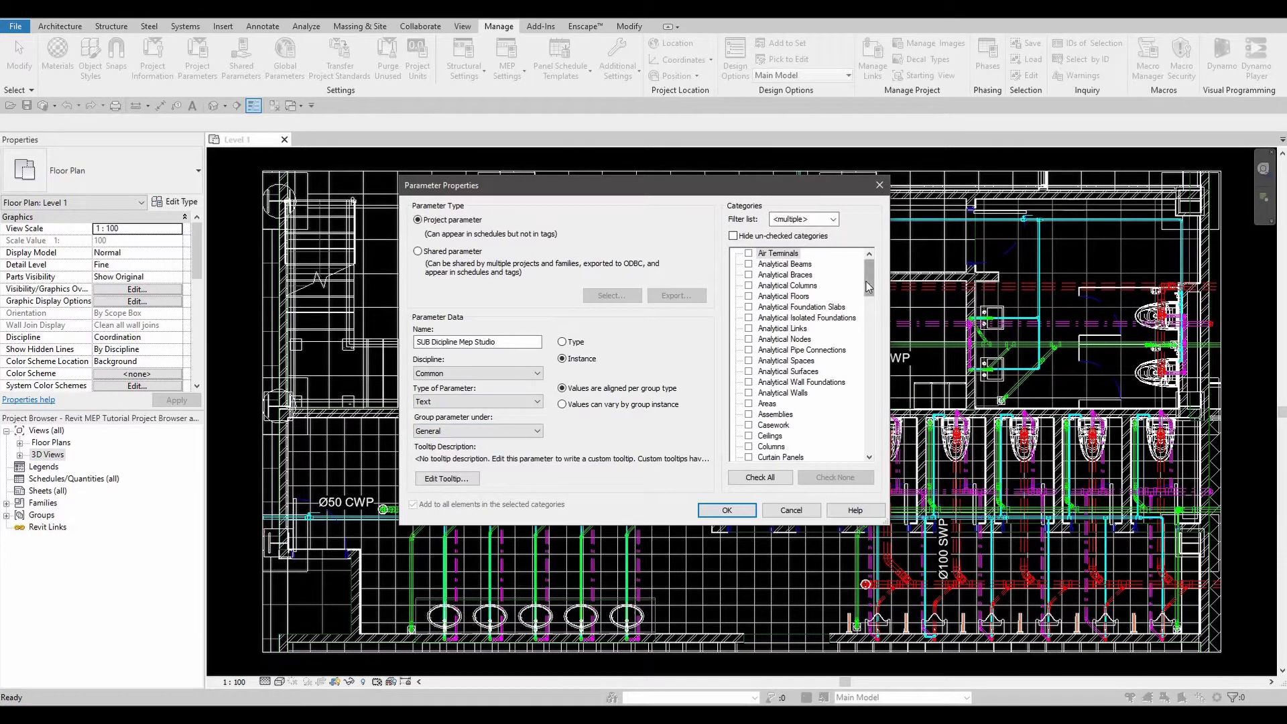
{"action": "left_click_drag", "start_coordinate": [868, 287], "coordinate": [868, 444]}
{"action": "left_click", "coordinate": [748, 425]}
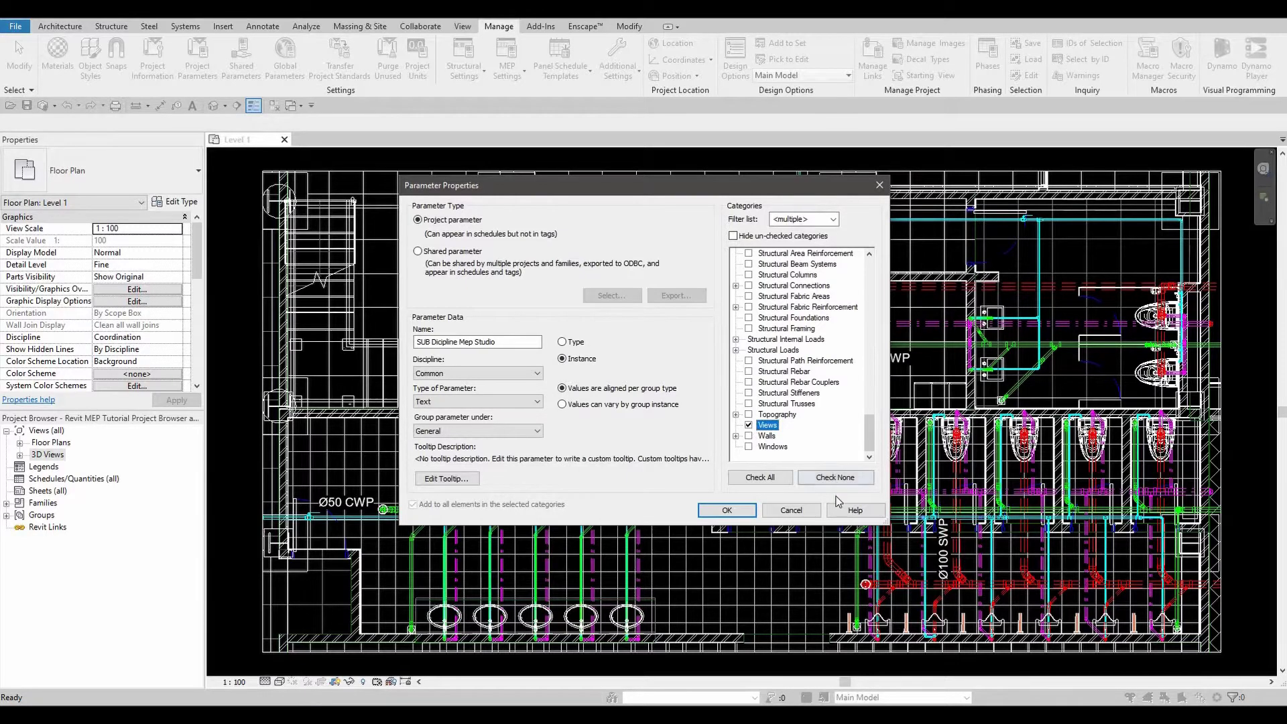
{"action": "left_click", "coordinate": [749, 512]}
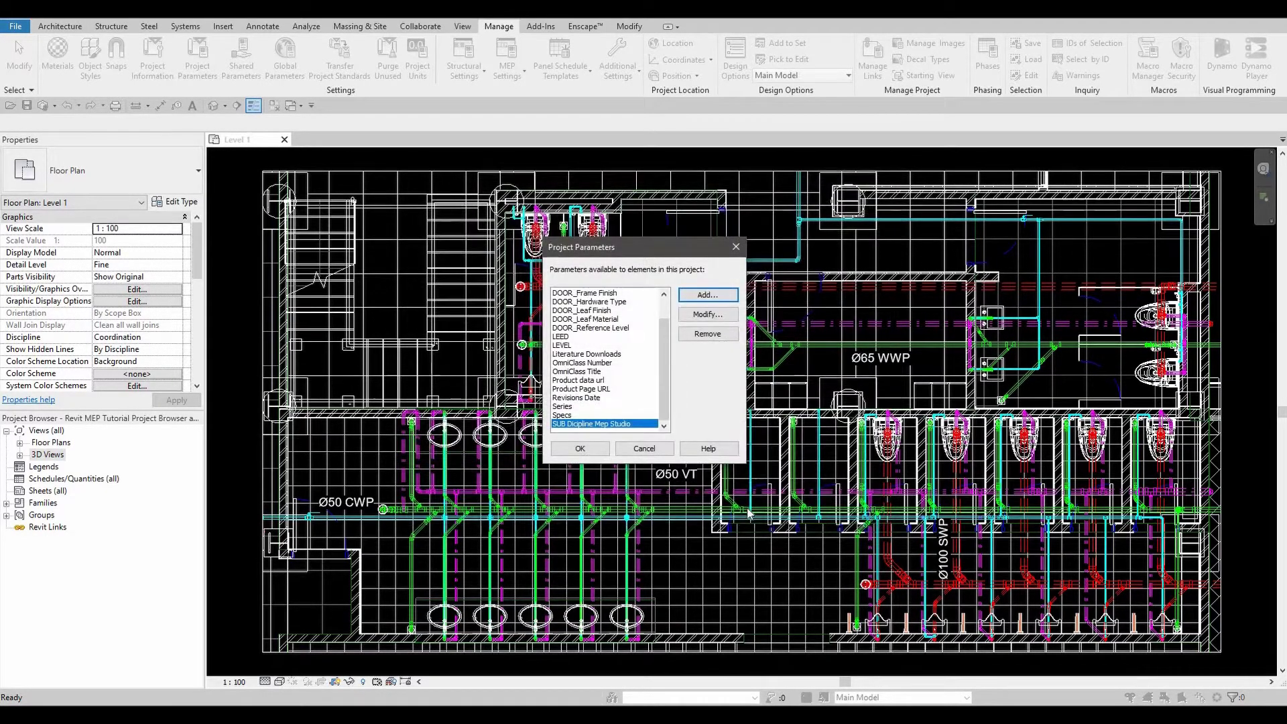
{"action": "left_click", "coordinate": [580, 449]}
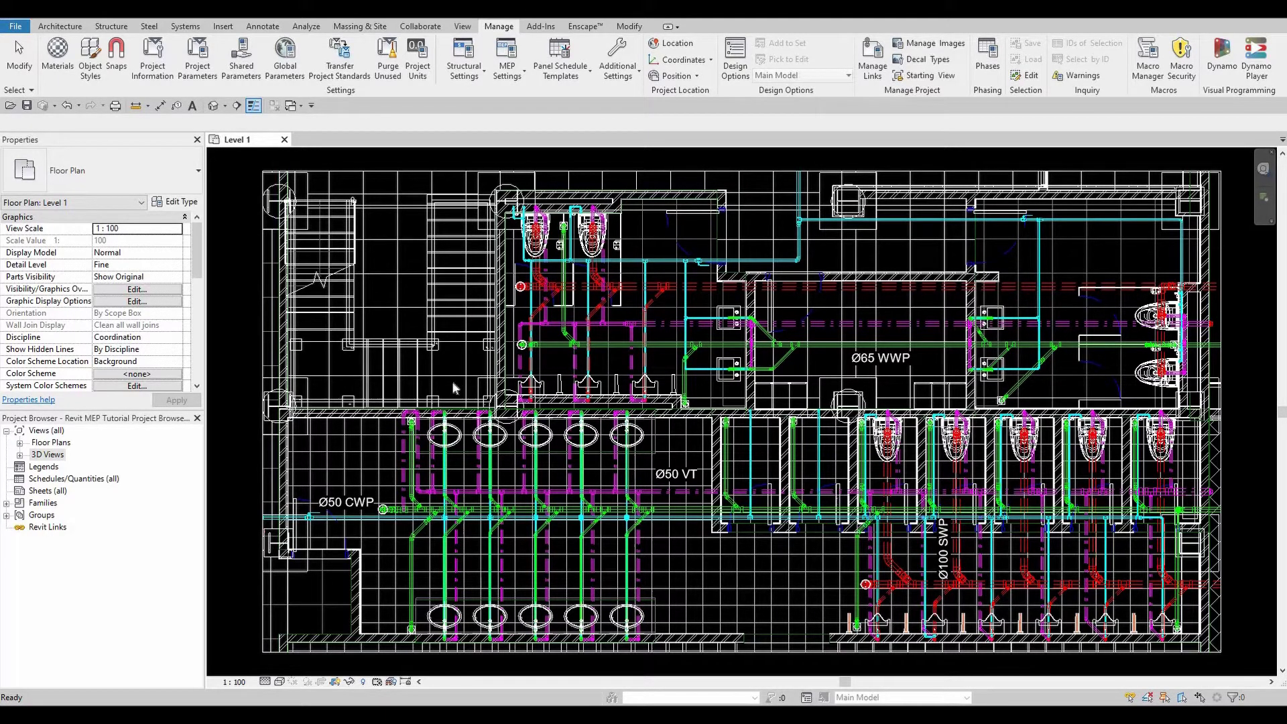
- Create a new browser organization scheme for views named Mep Studio Organization
{"action": "left_click", "coordinate": [38, 434]}
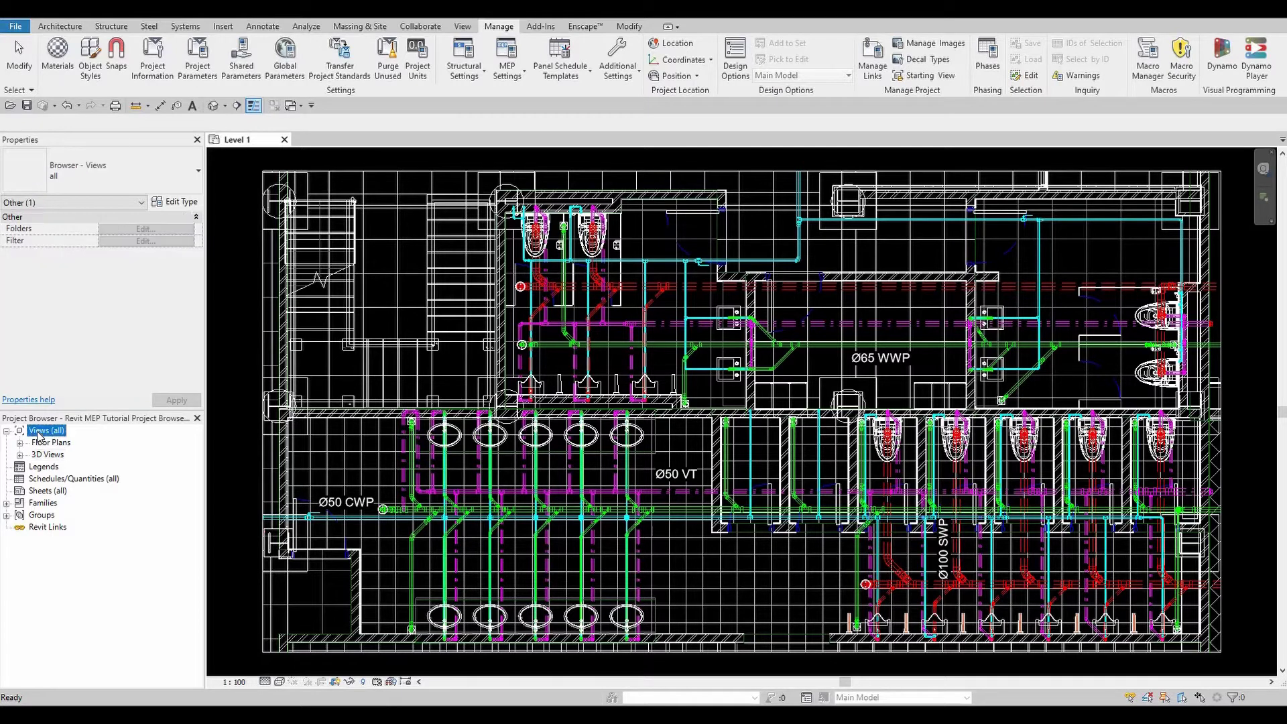
{"action": "right_click", "coordinate": [38, 435]}
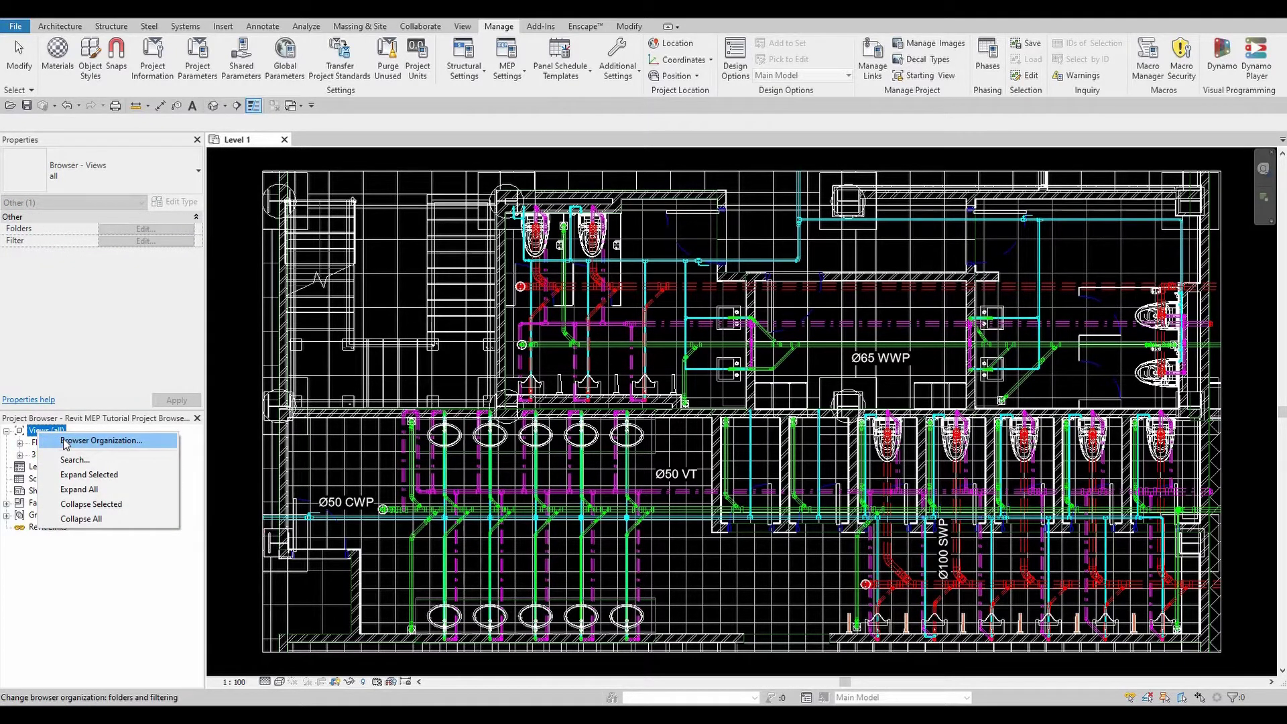
{"action": "left_click", "coordinate": [65, 441]}
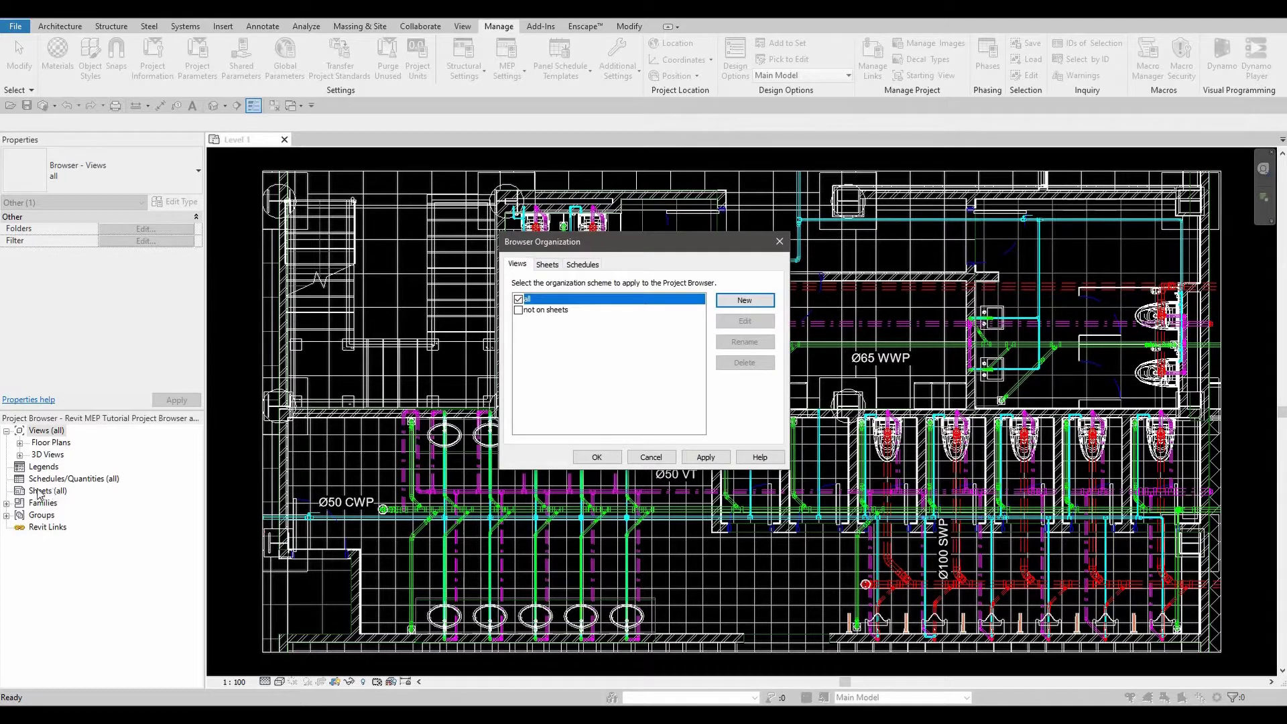
{"action": "left_click", "coordinate": [765, 301]}
{"action": "left_click", "coordinate": [642, 345]}
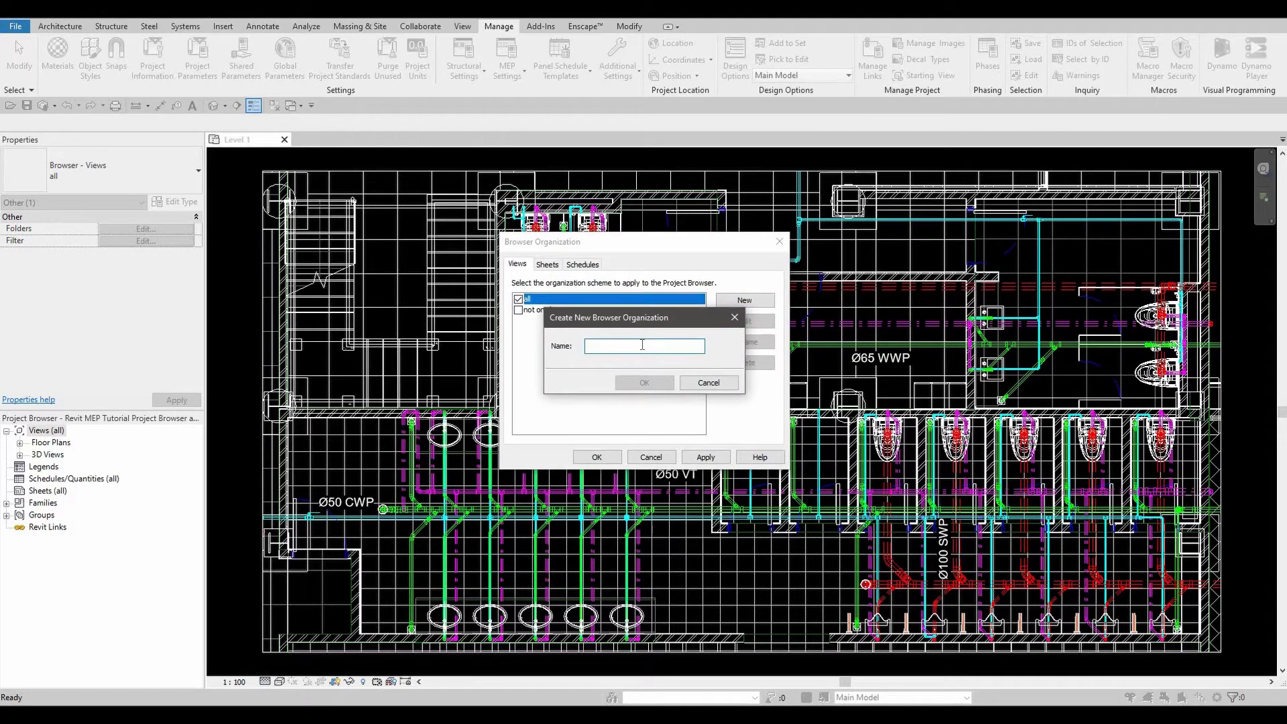
{"action": "type", "text": "Mep"}
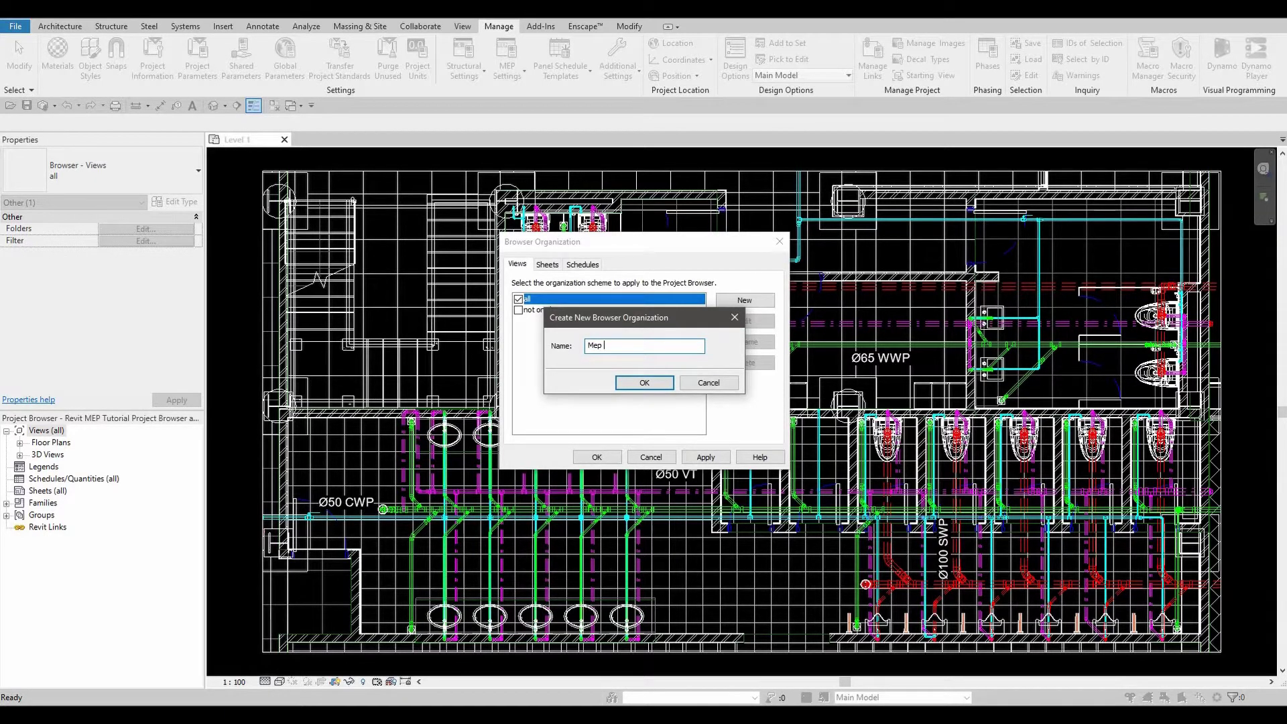
{"action": "type", "text": " Studio Organization"}
{"action": "left_click", "coordinate": [640, 381]}
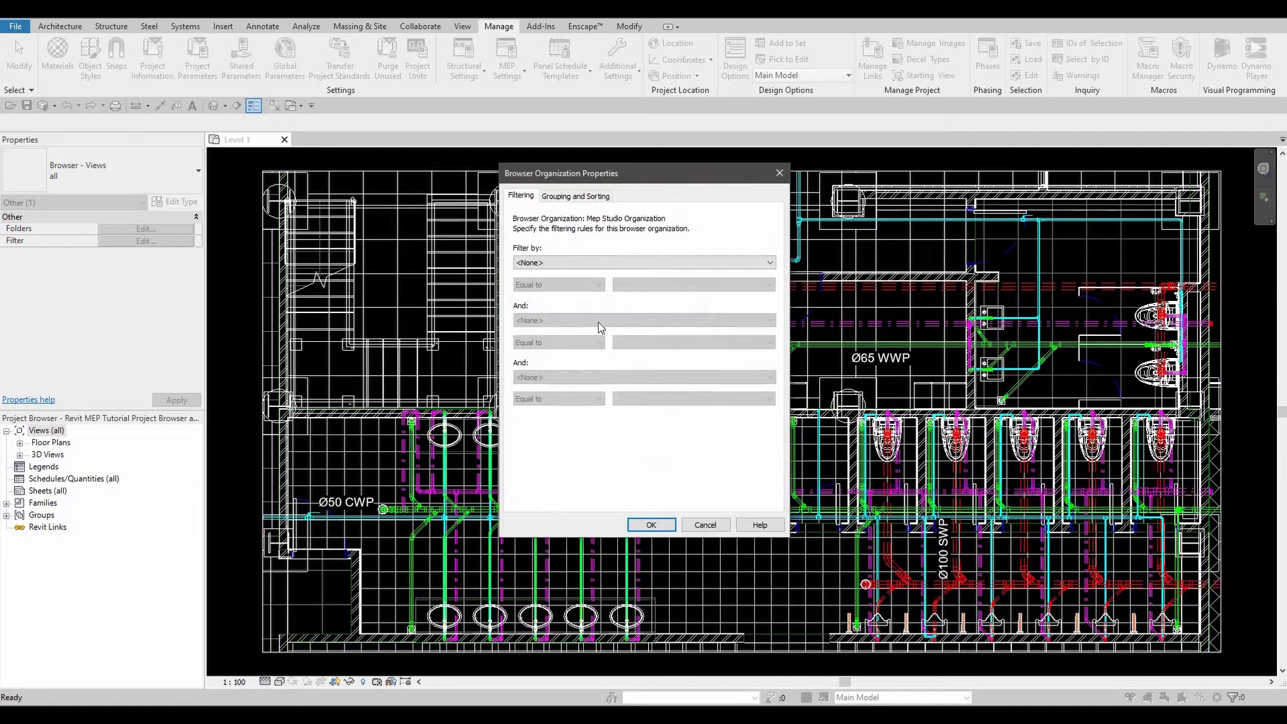
- Group the scheme by Discipline and then by SUB Dicipline Mep Studio, and apply it to the Project Browser views
{"action": "left_click", "coordinate": [566, 197]}
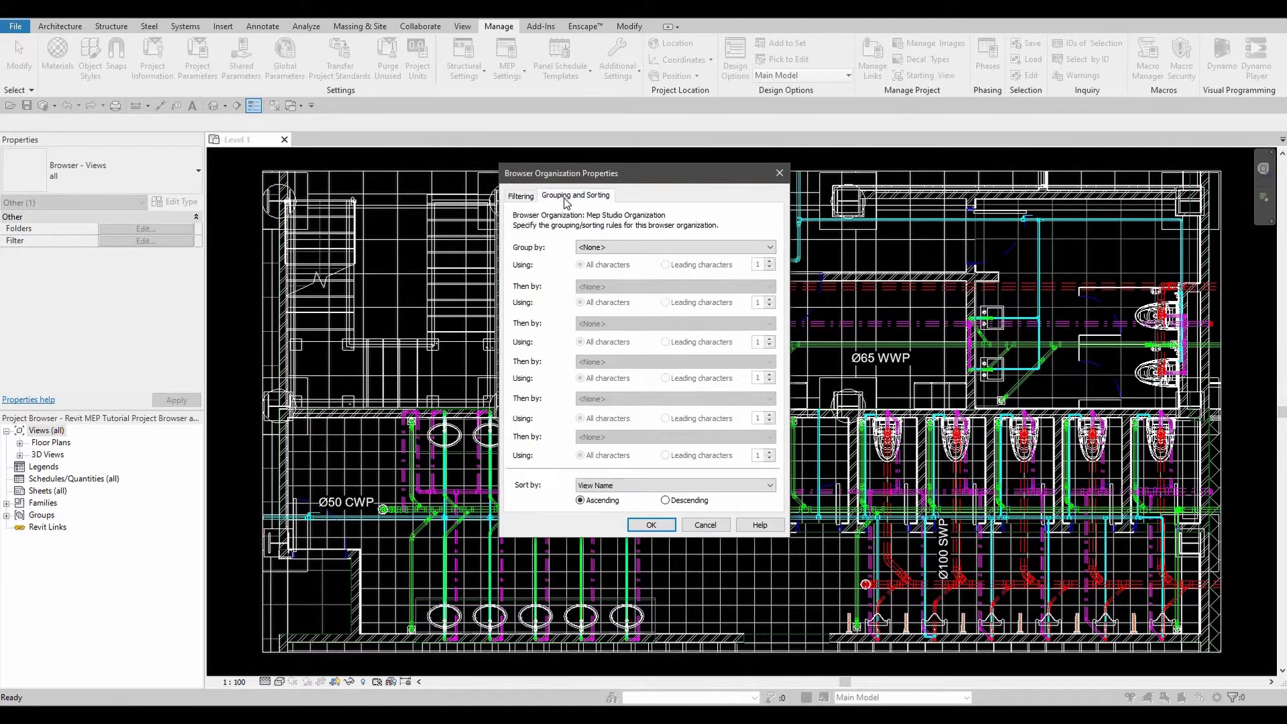
{"action": "left_click", "coordinate": [600, 249]}
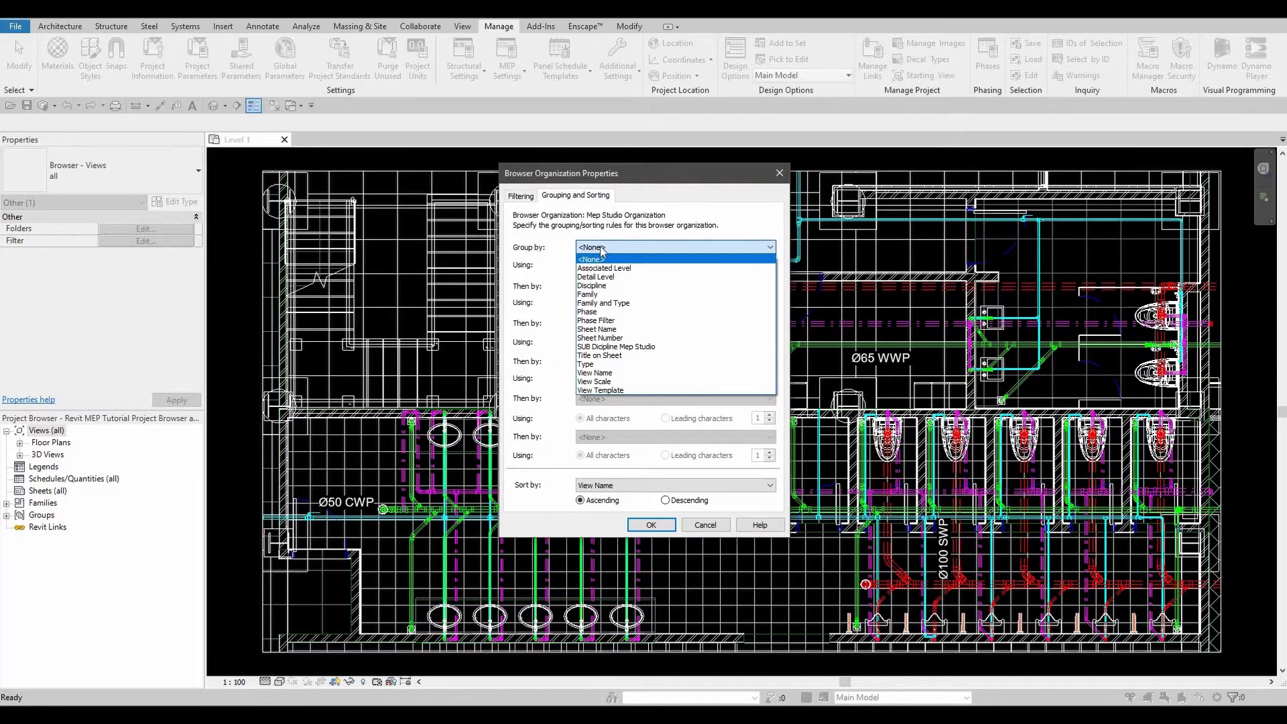
{"action": "left_click", "coordinate": [620, 286]}
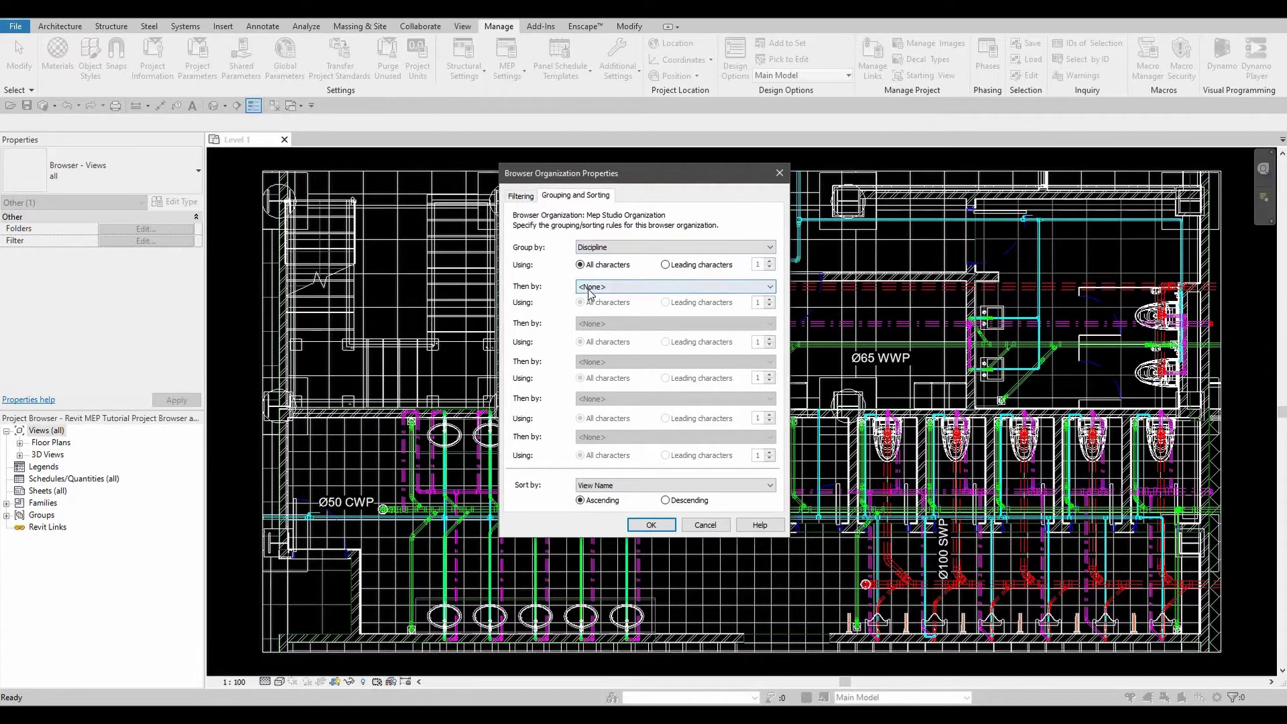
{"action": "left_click", "coordinate": [606, 289]}
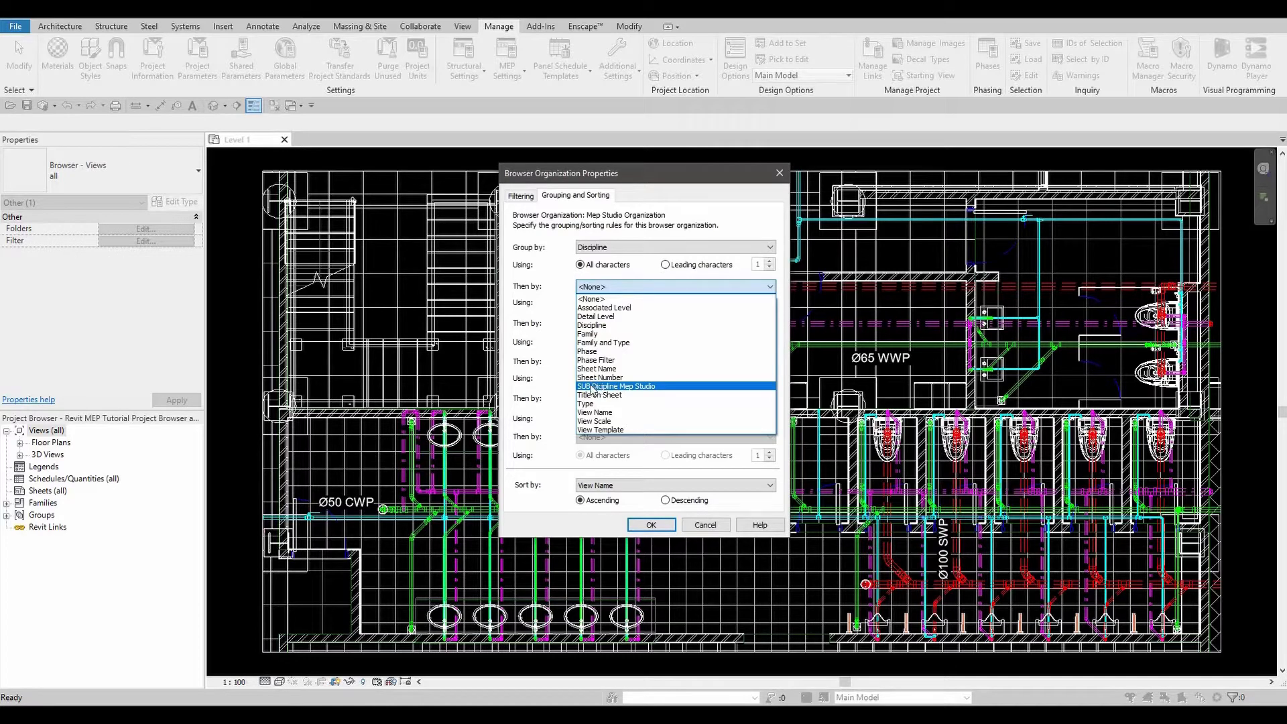
{"action": "left_click", "coordinate": [617, 386]}
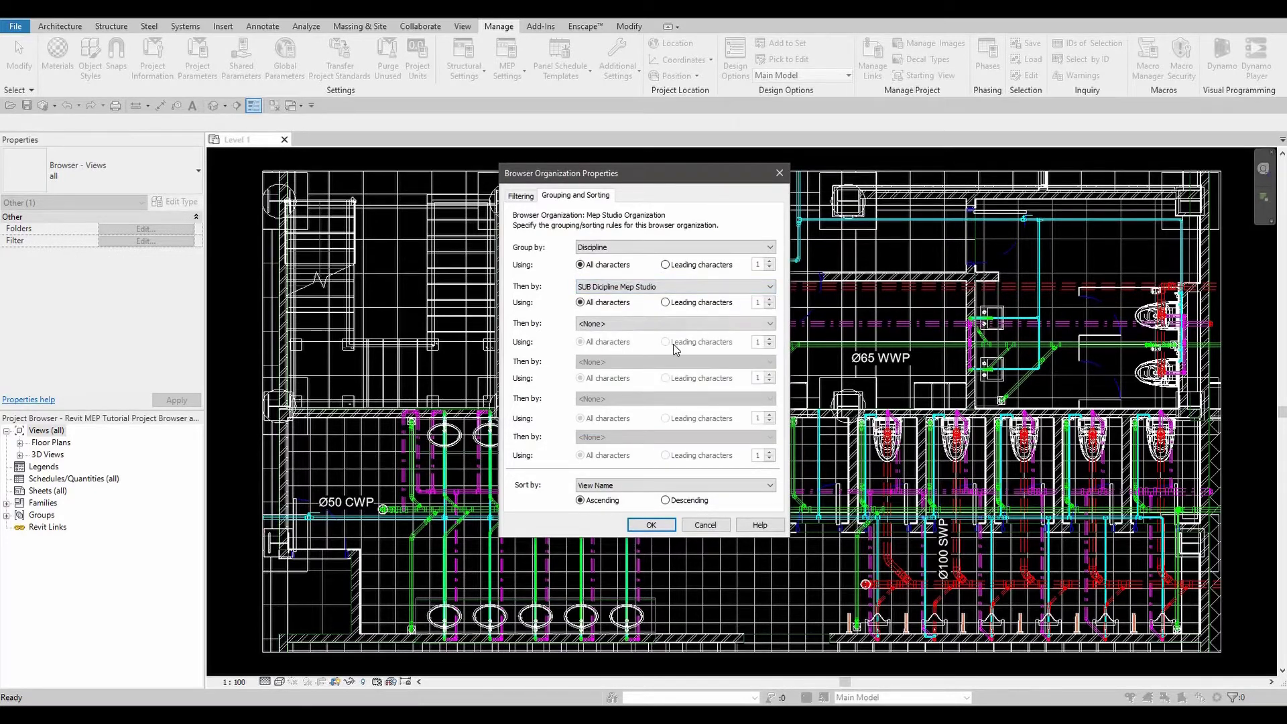
{"action": "left_click", "coordinate": [651, 525]}
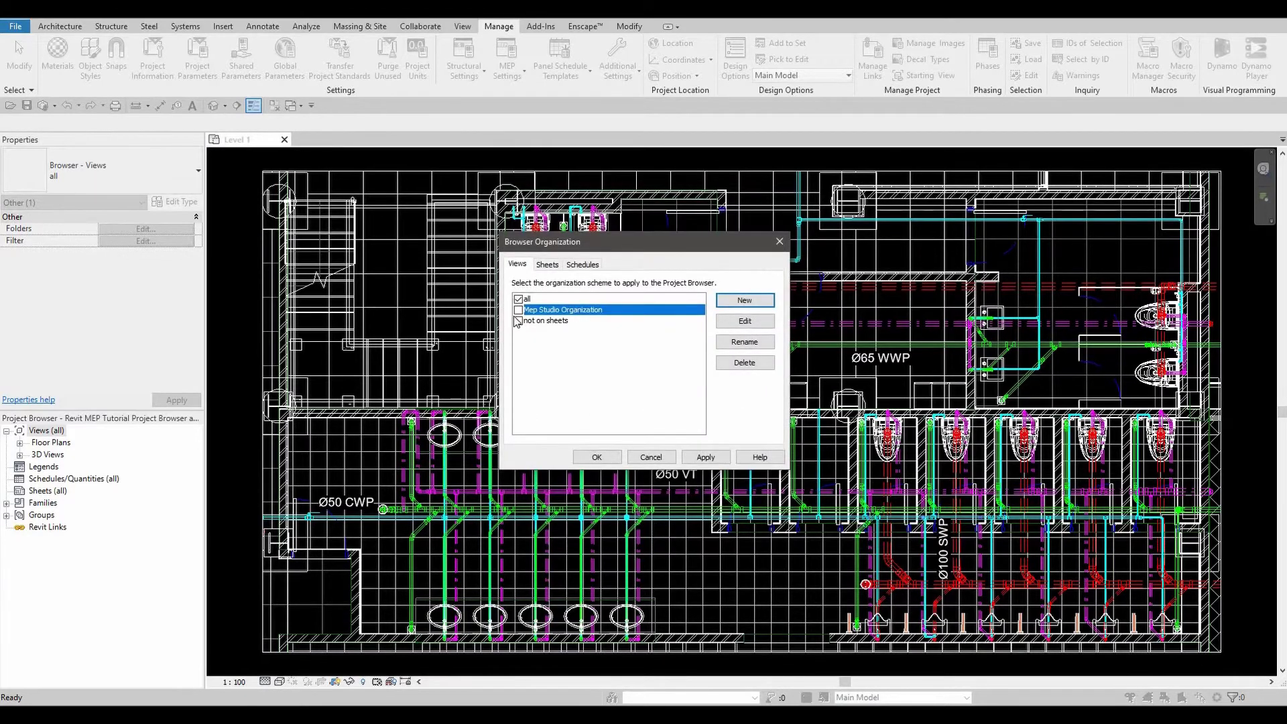
{"action": "left_click", "coordinate": [518, 309]}
{"action": "left_click", "coordinate": [597, 456]}
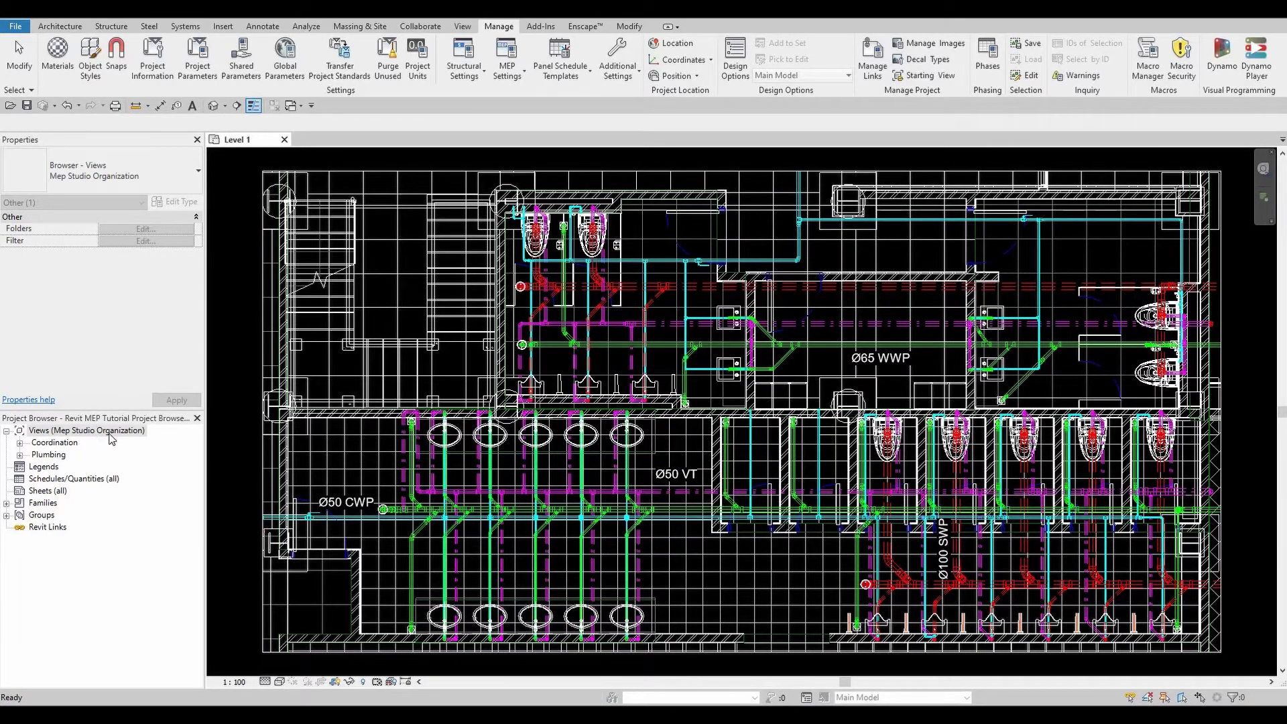
- Examine which views sit under the Plumbing and Coordination groups of the new browser organization
{"action": "left_click", "coordinate": [20, 455]}
{"action": "left_click", "coordinate": [33, 467]}
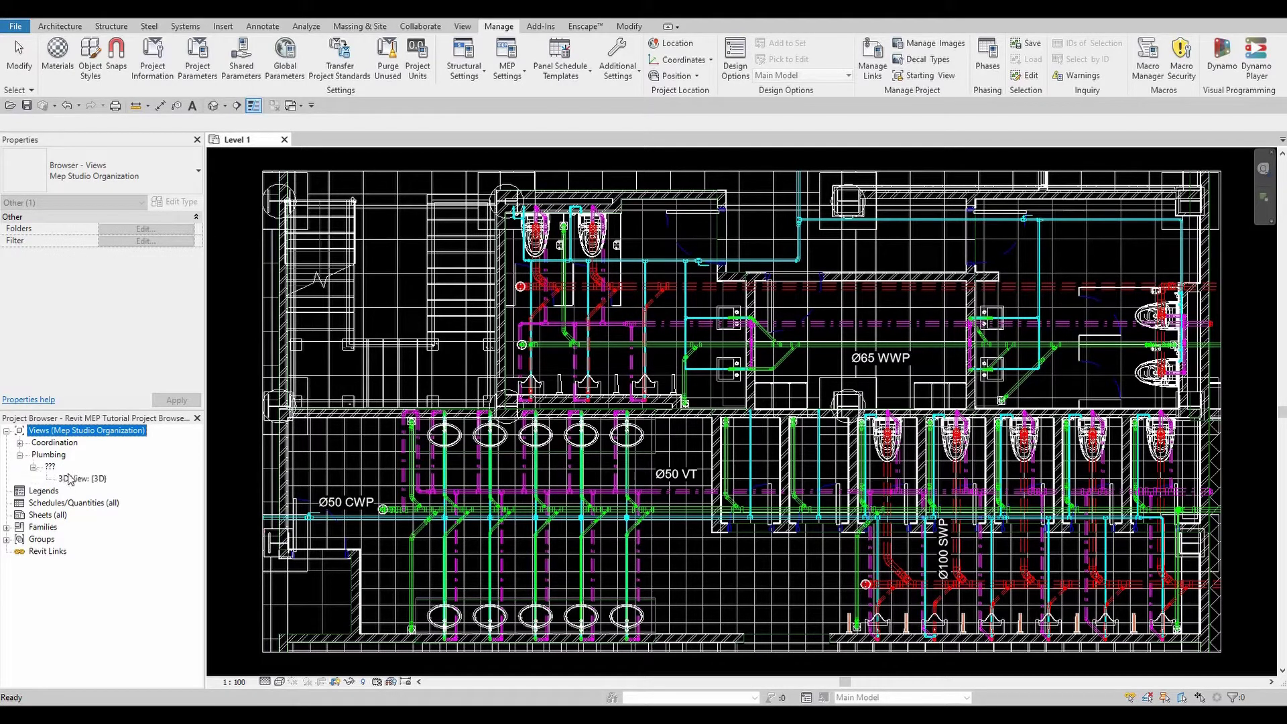
{"action": "left_click", "coordinate": [34, 467]}
{"action": "left_click", "coordinate": [19, 454]}
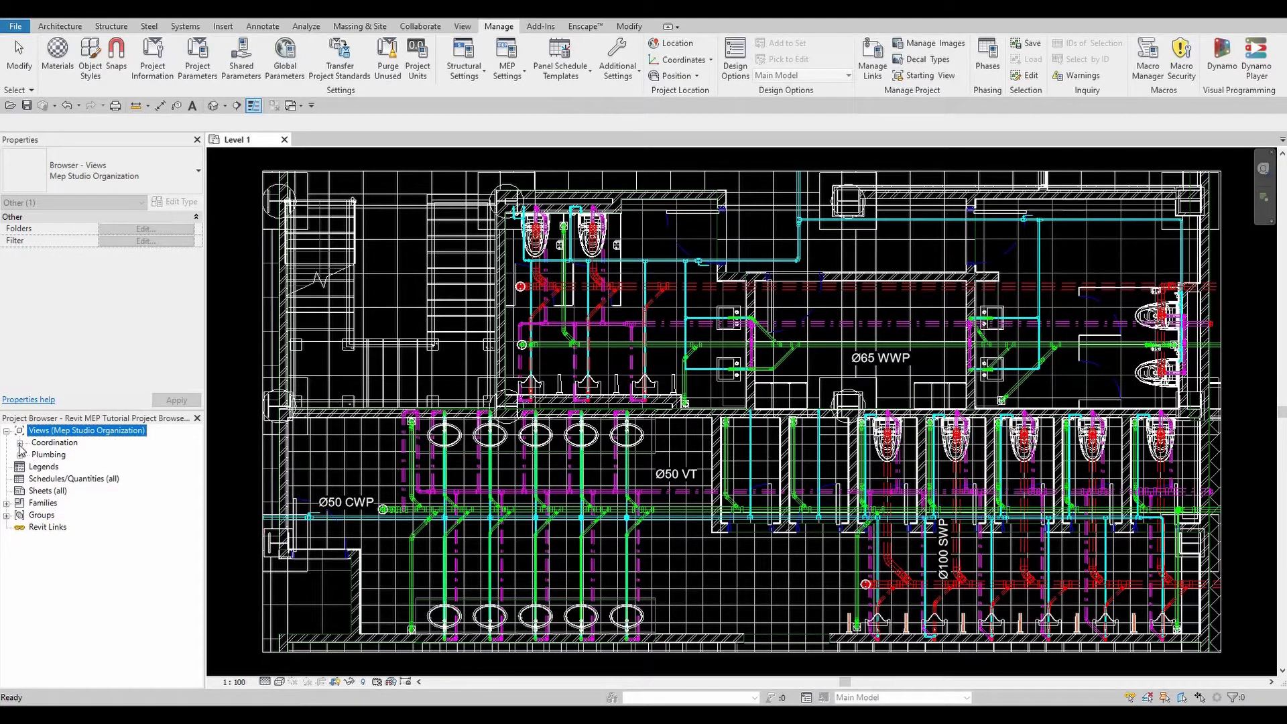
{"action": "left_click", "coordinate": [19, 443]}
{"action": "left_click", "coordinate": [19, 442]}
- Create a view template from the Level 1 floor plan named MEP Drafting Studio_ Sanitary Template
{"action": "left_click", "coordinate": [463, 27]}
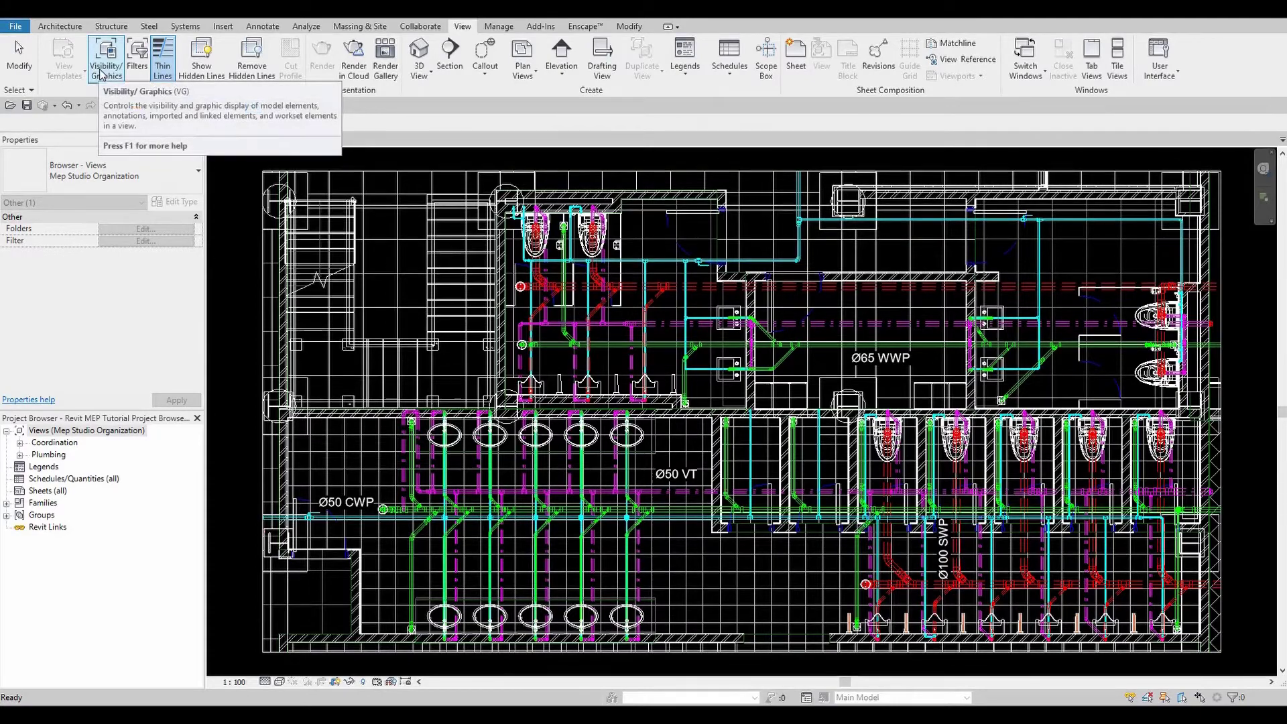
{"action": "left_click", "coordinate": [423, 166]}
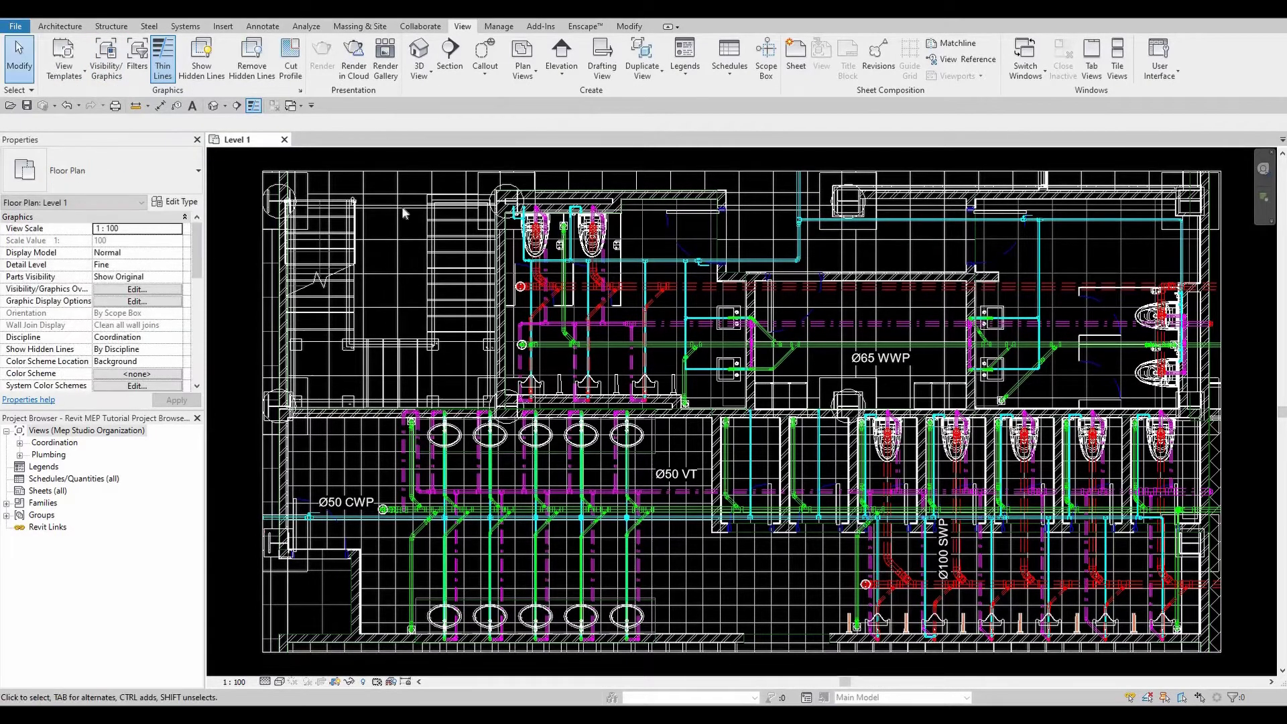
{"action": "left_click", "coordinate": [61, 75]}
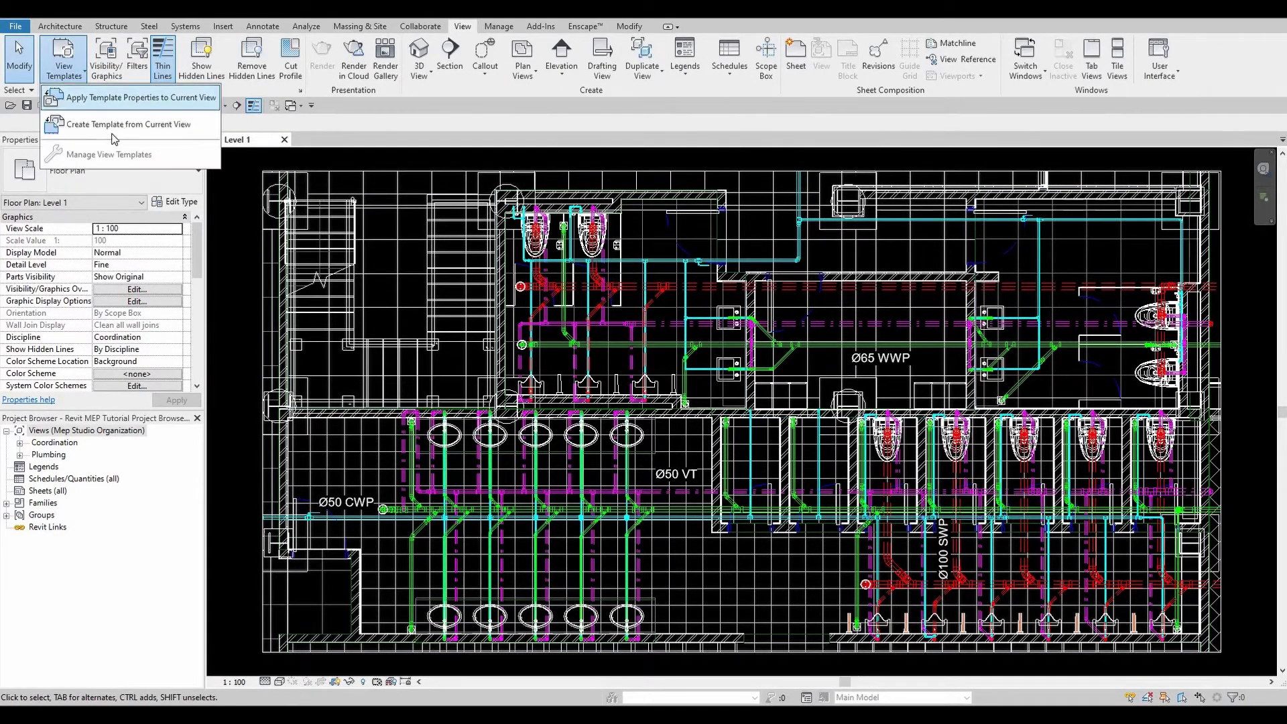
{"action": "left_click", "coordinate": [102, 131]}
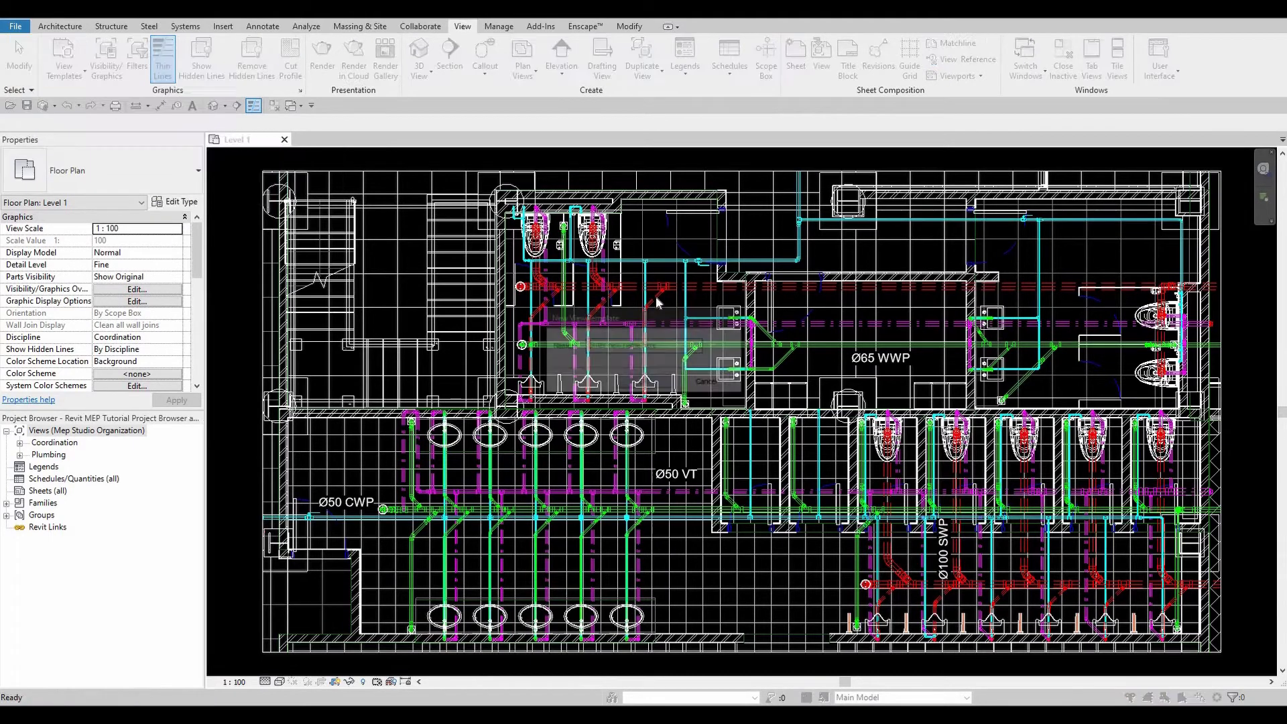
{"action": "left_click", "coordinate": [667, 346]}
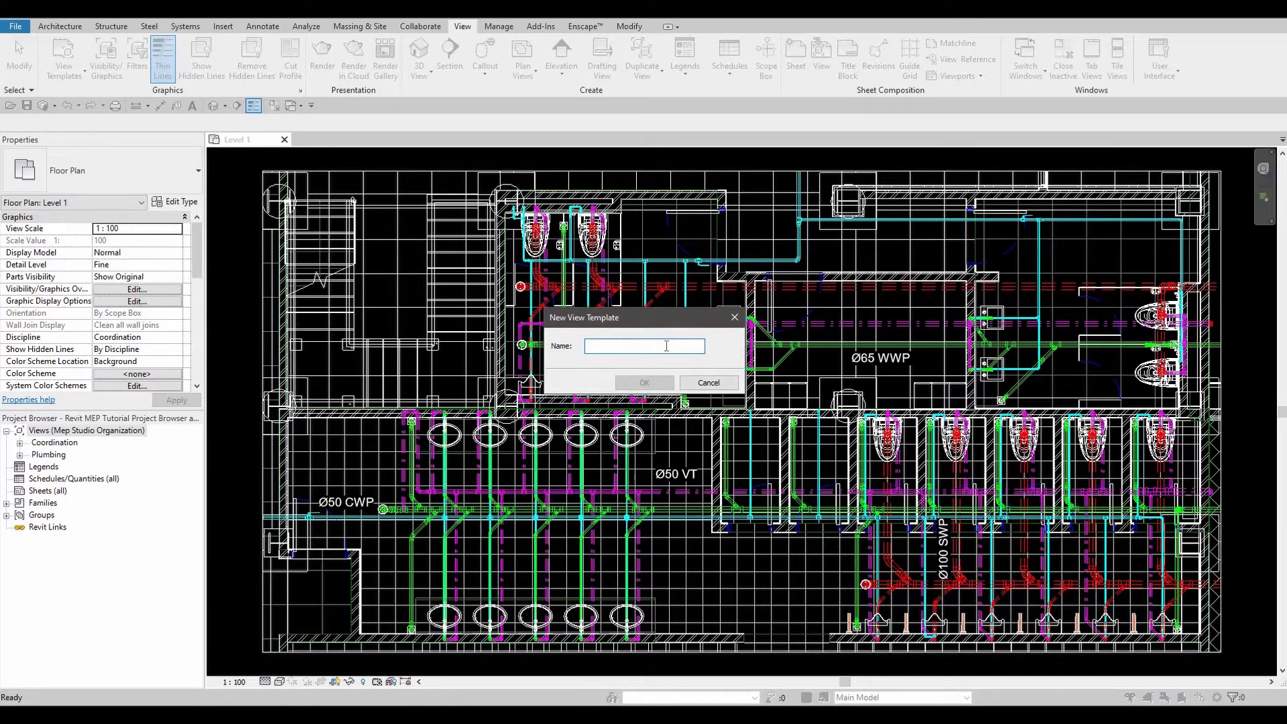
{"action": "type", "text": "MEP"}
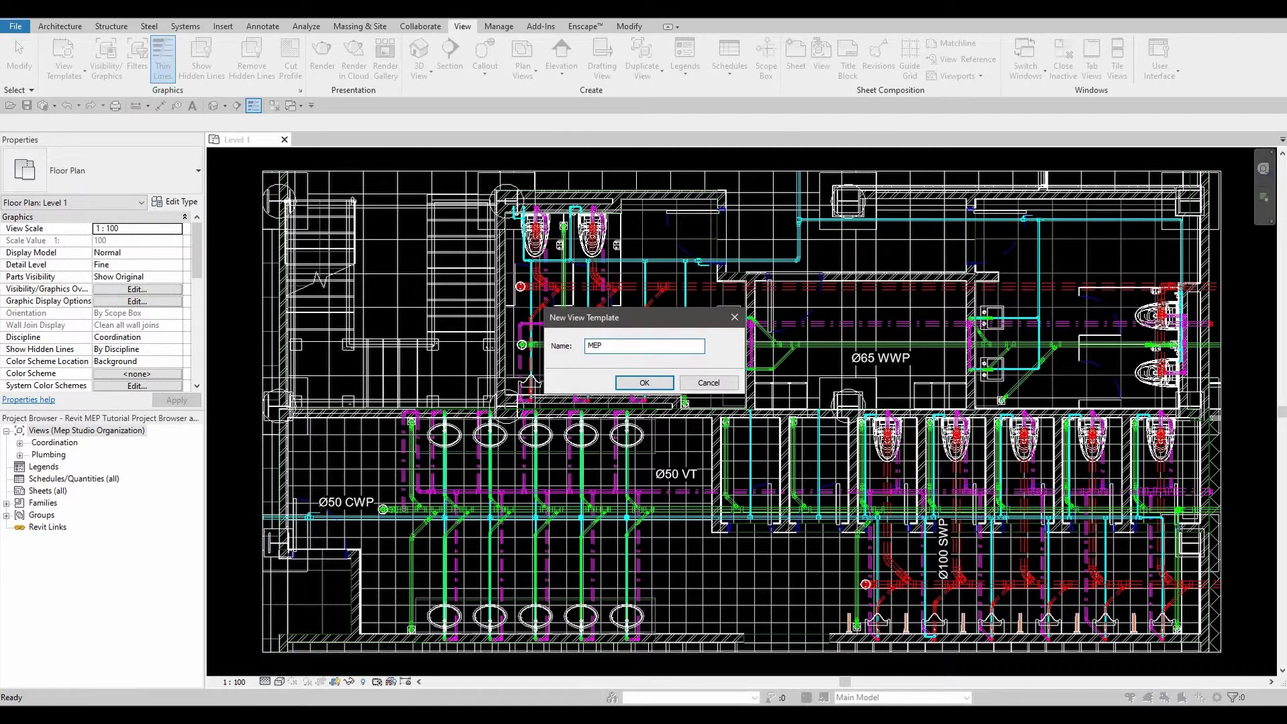
{"action": "type", "text": " Drafting Stud"}
{"action": "type", "text": "SAnitary Template"}
{"action": "left_click", "coordinate": [656, 386]}
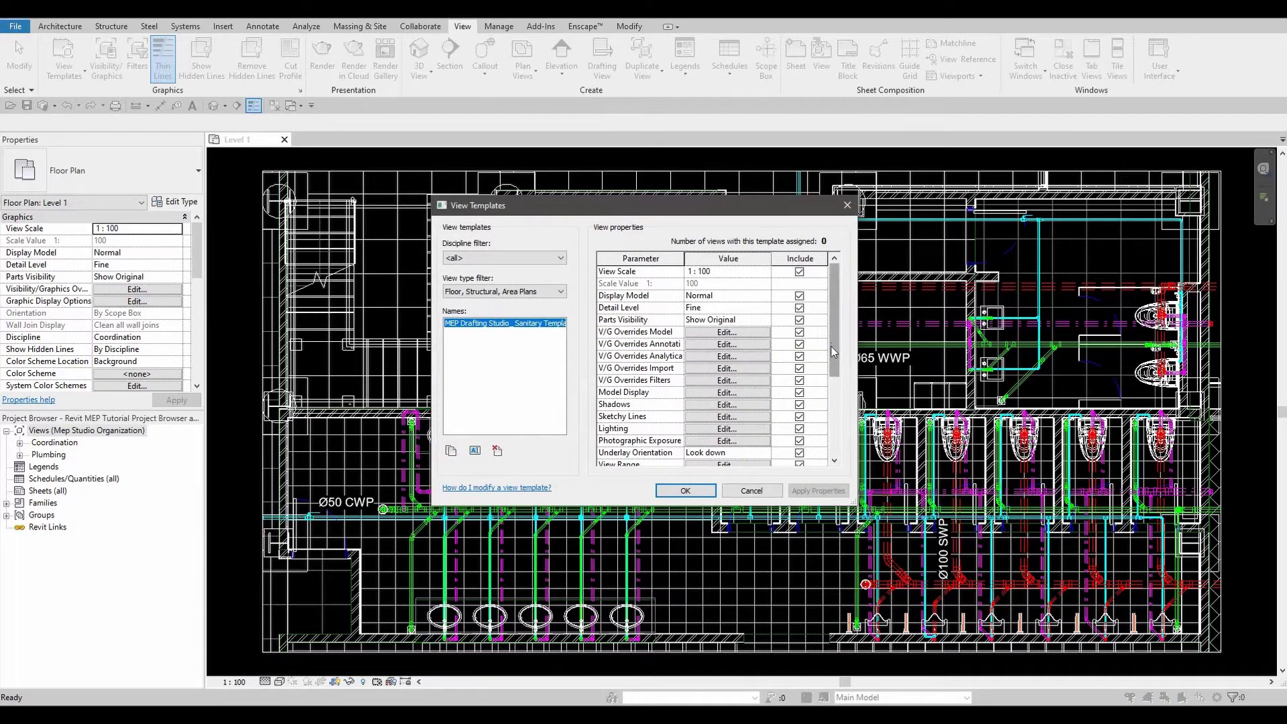
- Set the sanitary template's Discipline to Plumbing and its SUB Dicipline Mep Studio to Sanitary, and save the template
{"action": "left_click_drag", "start_coordinate": [833, 348], "coordinate": [834, 404]}
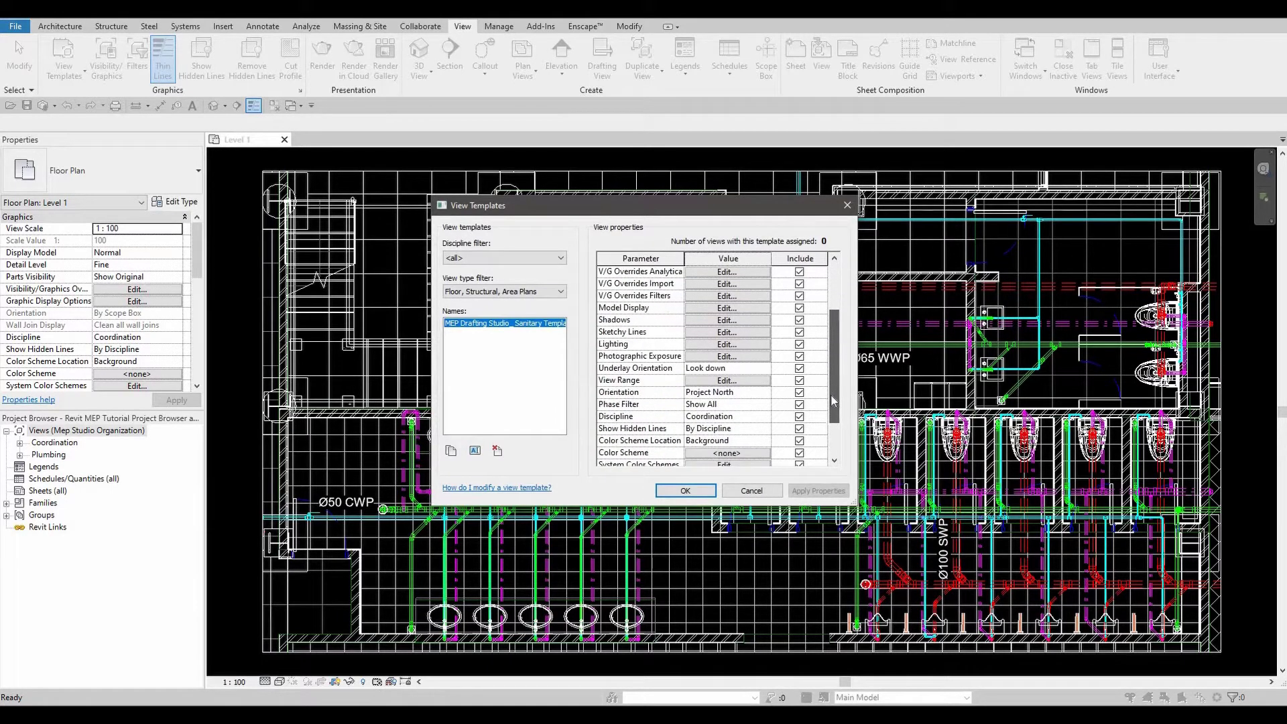
{"action": "left_click", "coordinate": [727, 416]}
{"action": "left_click", "coordinate": [764, 416]}
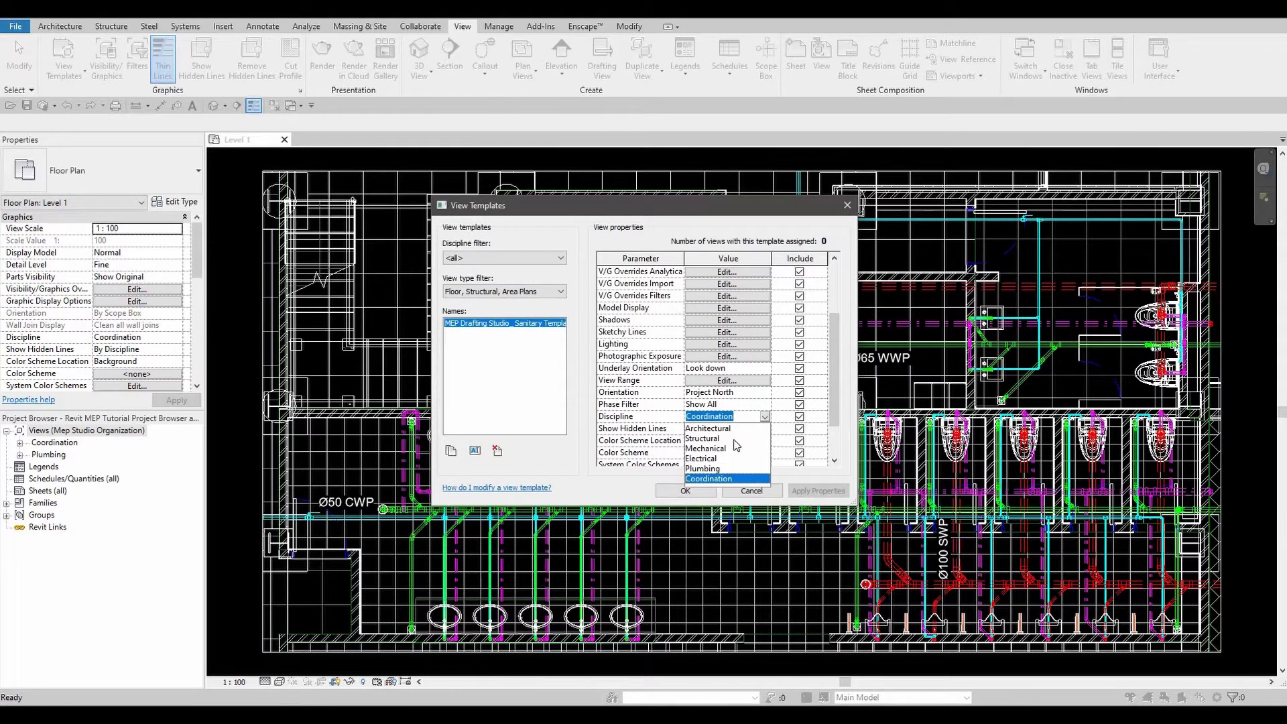
{"action": "left_click", "coordinate": [712, 468]}
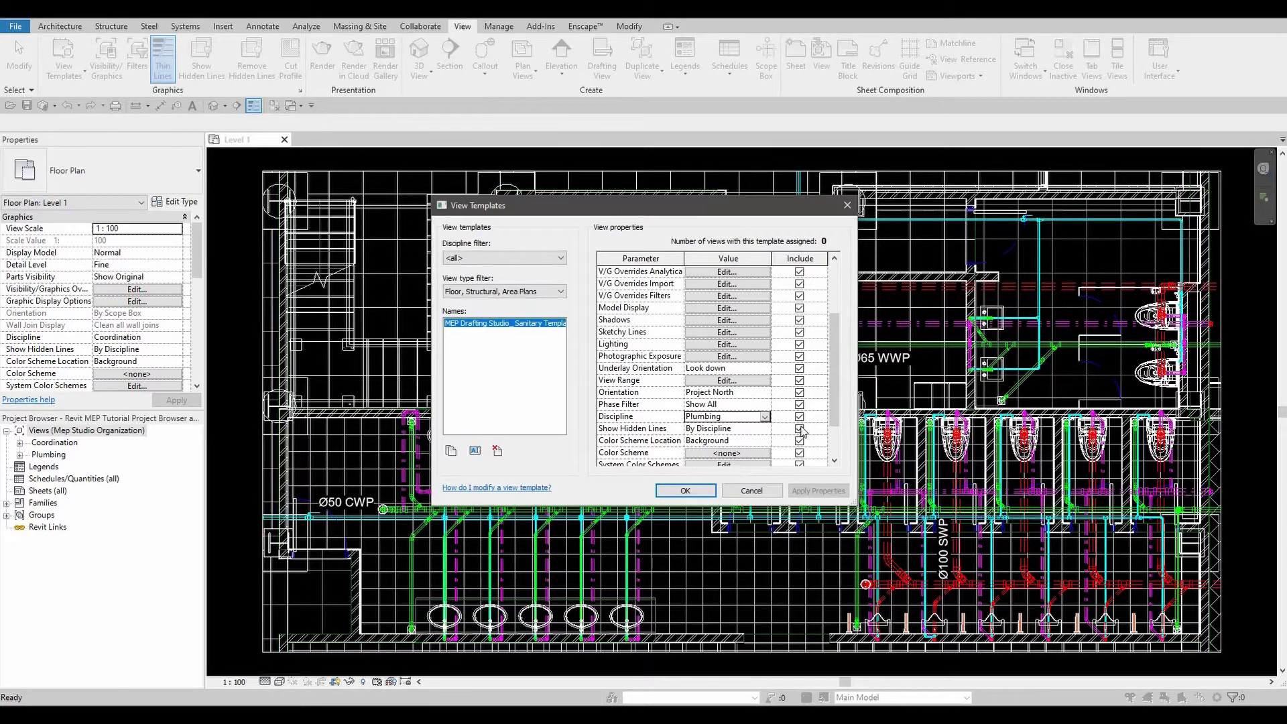
{"action": "left_click_drag", "start_coordinate": [835, 402], "coordinate": [837, 442]}
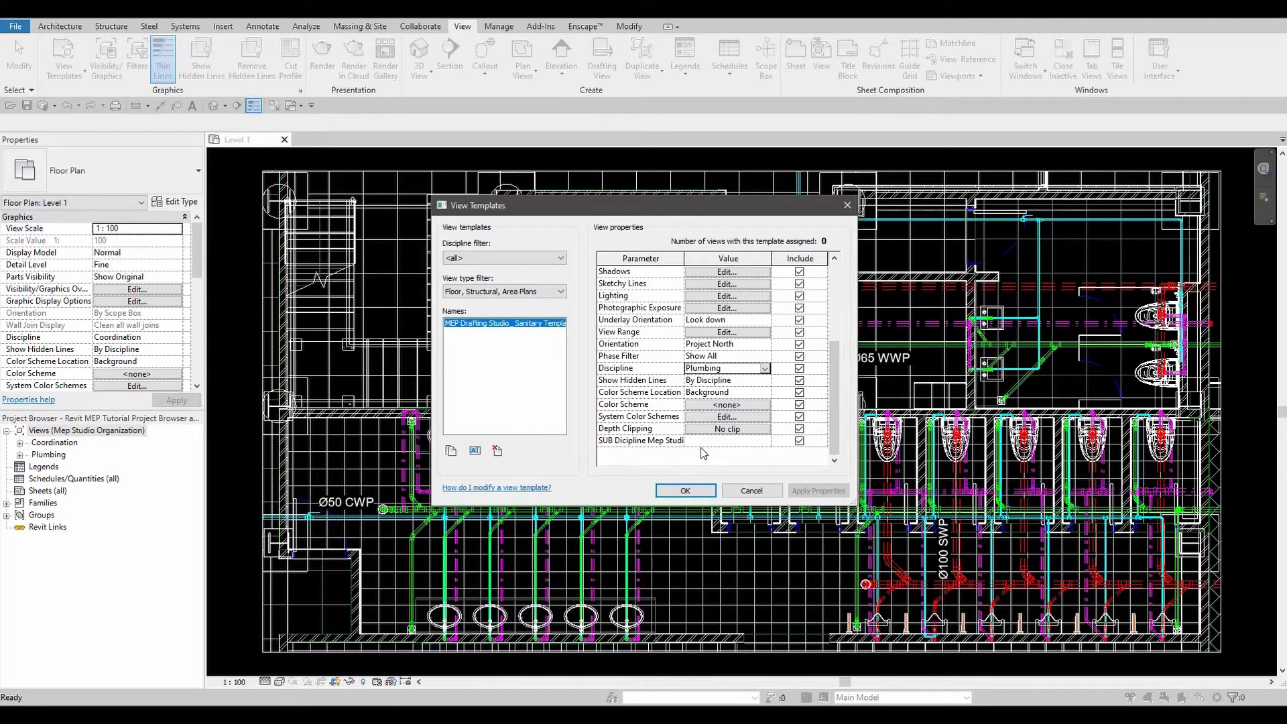
{"action": "left_click", "coordinate": [705, 443]}
{"action": "type", "text": "SA"}
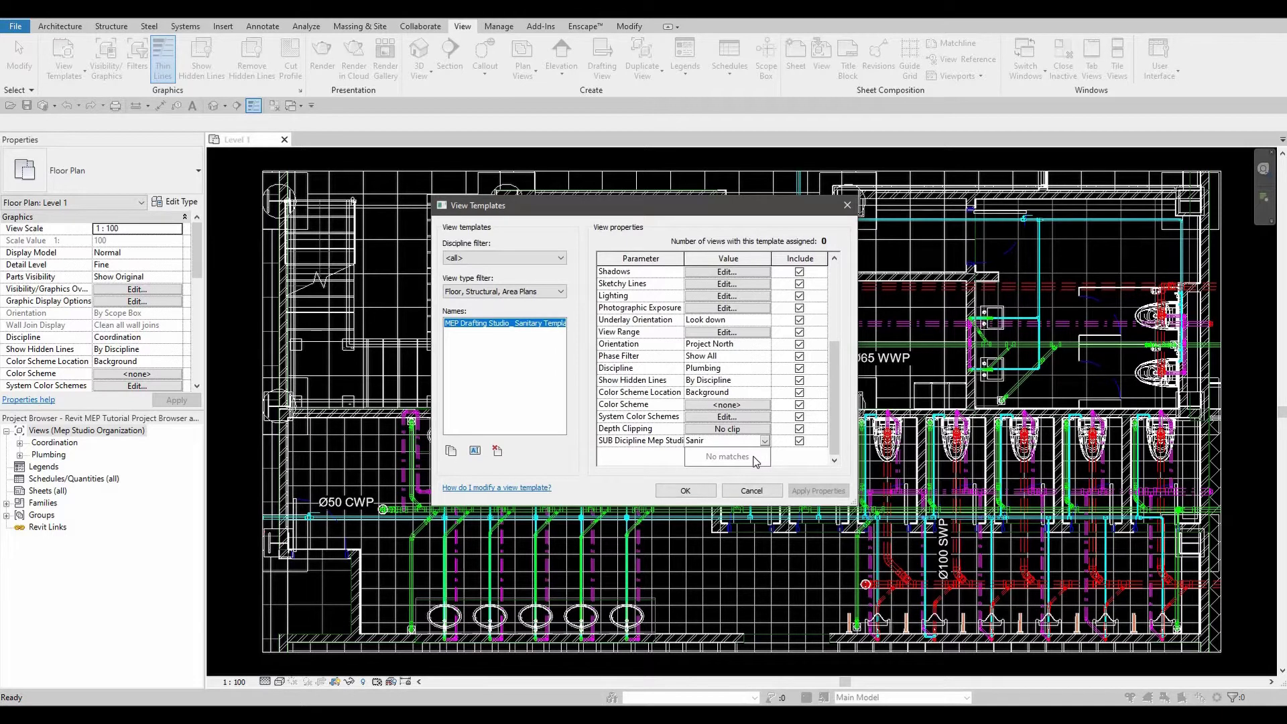
{"action": "type", "text": "tary"}
{"action": "left_click", "coordinate": [689, 477]}
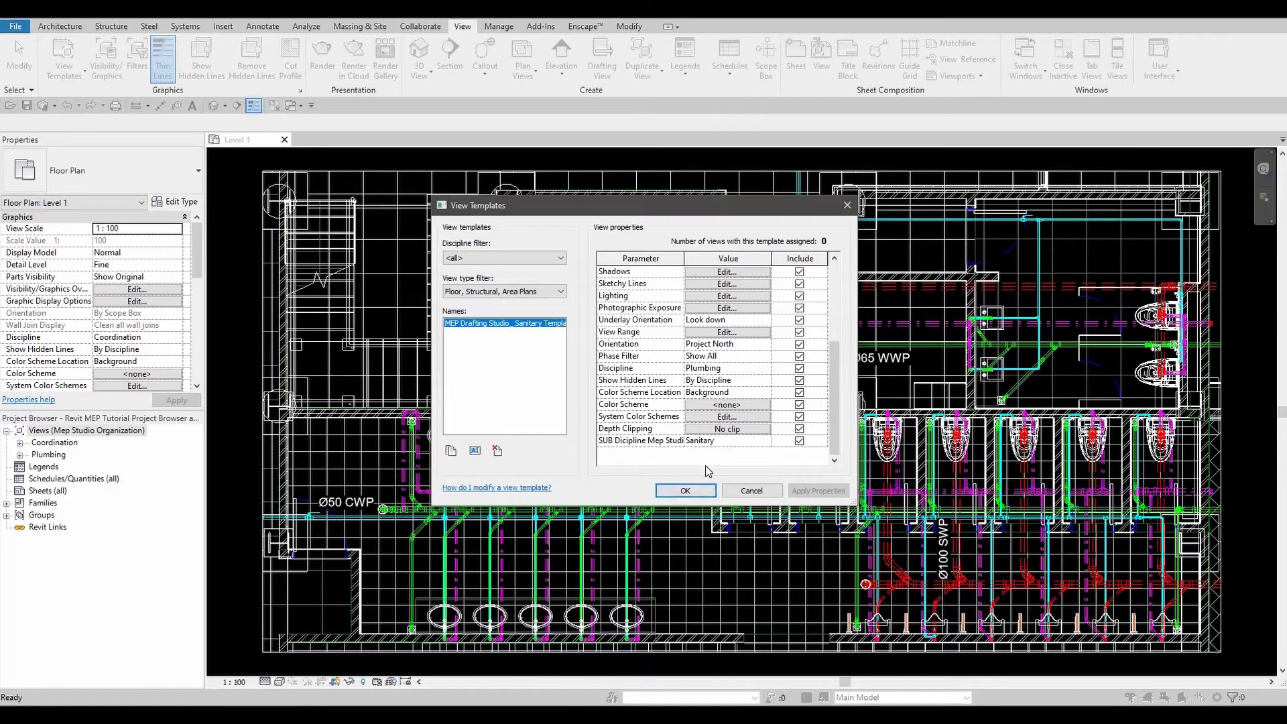
{"action": "left_click", "coordinate": [687, 490]}
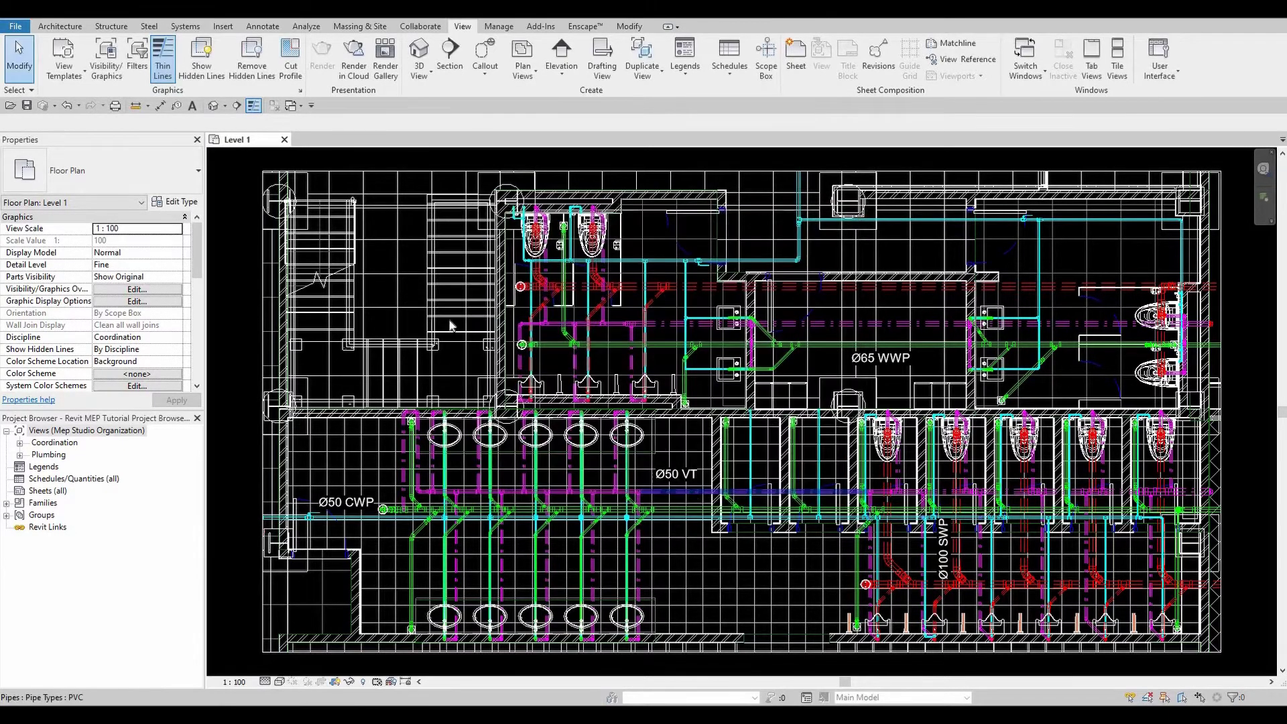
- Create another view template from the Level 1 floor plan named MEP Drafting Studio_ Cold Water Template
{"action": "left_click", "coordinate": [64, 64]}
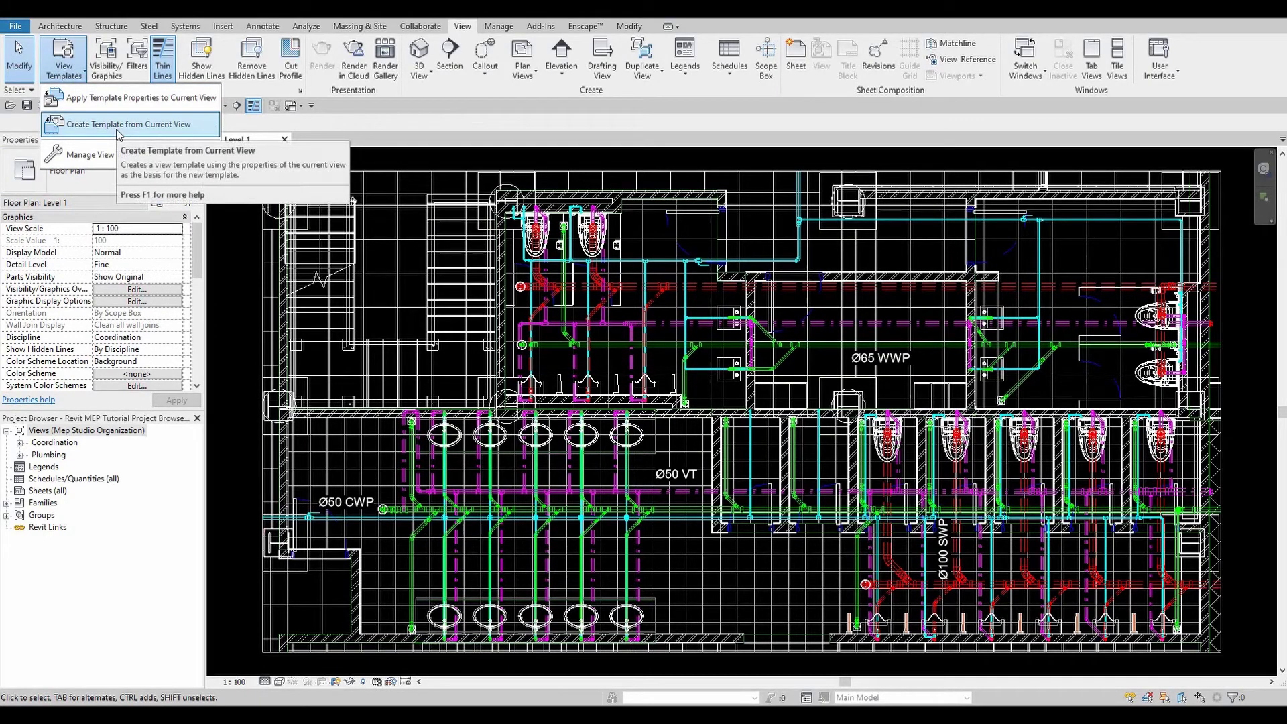
{"action": "left_click", "coordinate": [118, 132]}
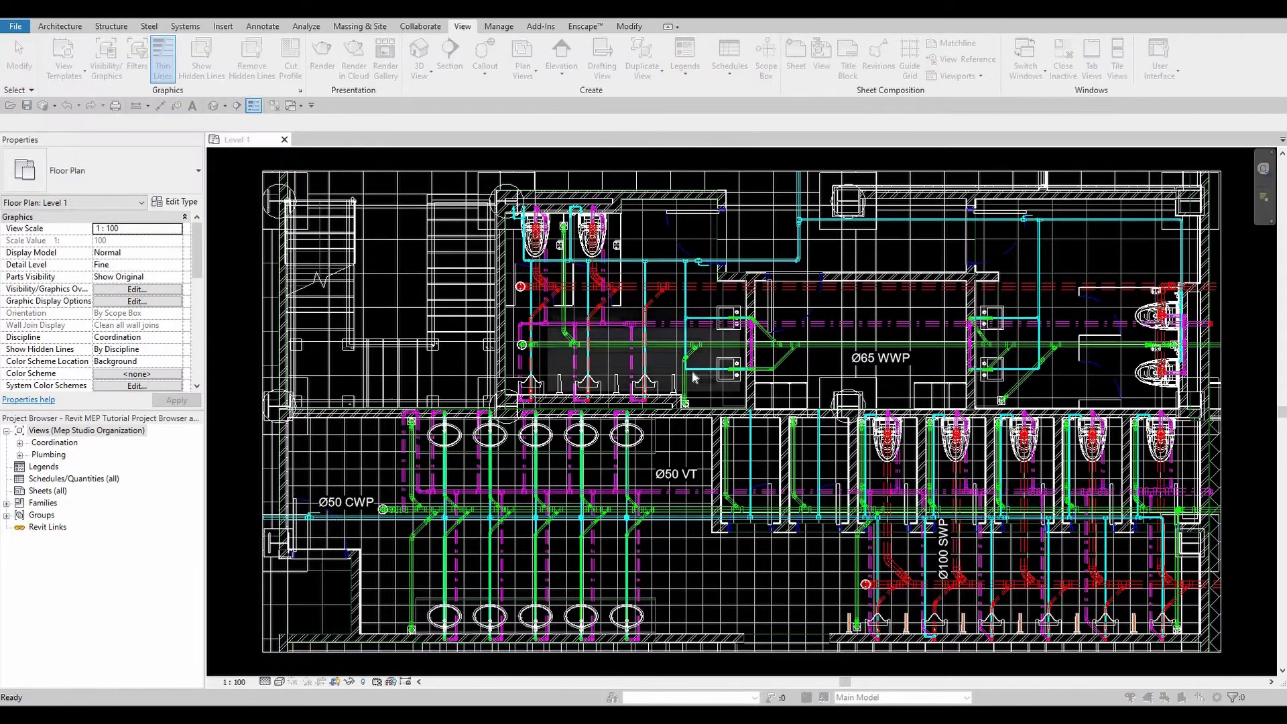
{"action": "left_click", "coordinate": [656, 345]}
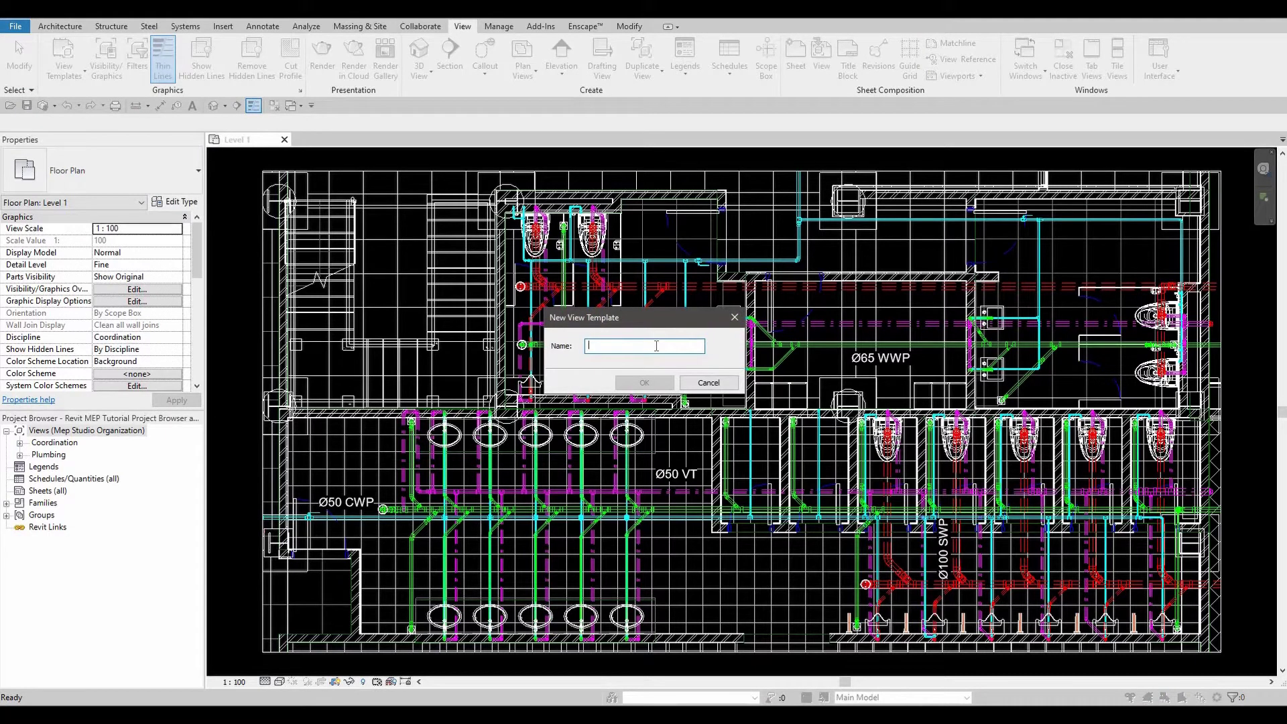
{"action": "type", "text": "ME"}
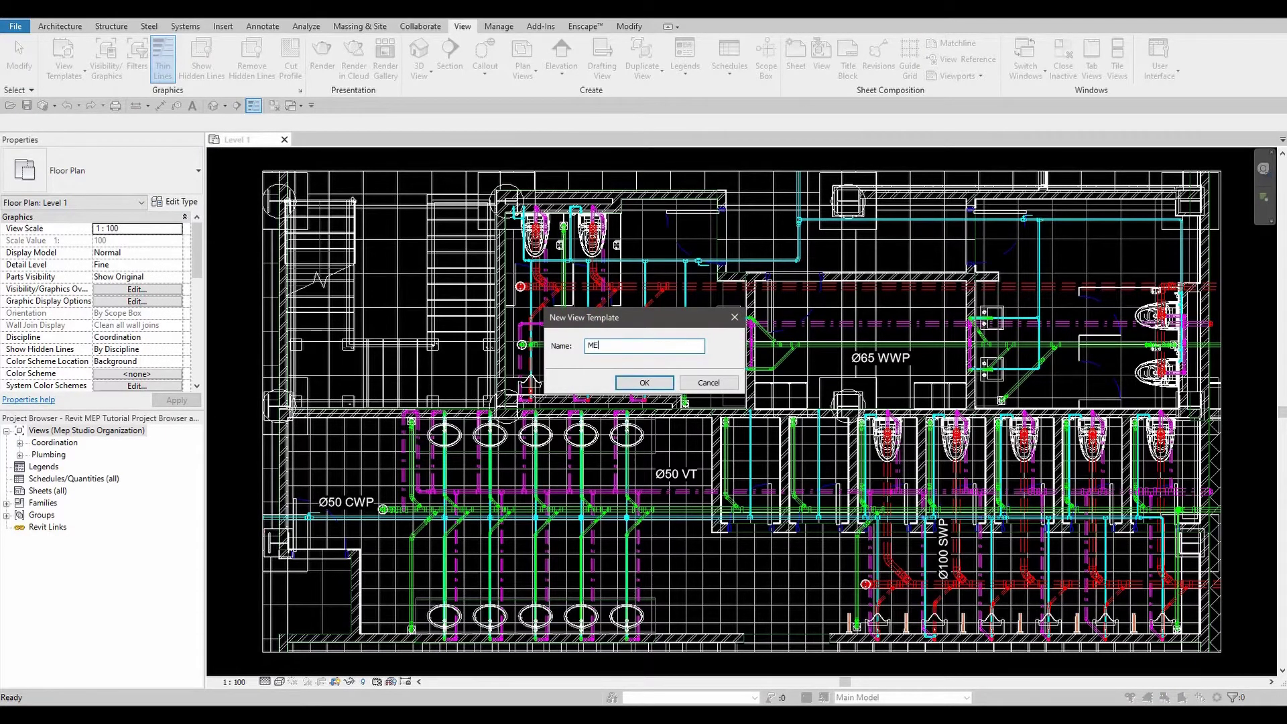
{"action": "type", "text": "P Dra"}
{"action": "type", "text": "fting Studio_"}
{"action": "type", "text": "Cold"}
{"action": "type", "text": " Water"}
{"action": "type", "text": " Template"}
{"action": "left_click", "coordinate": [663, 383]}
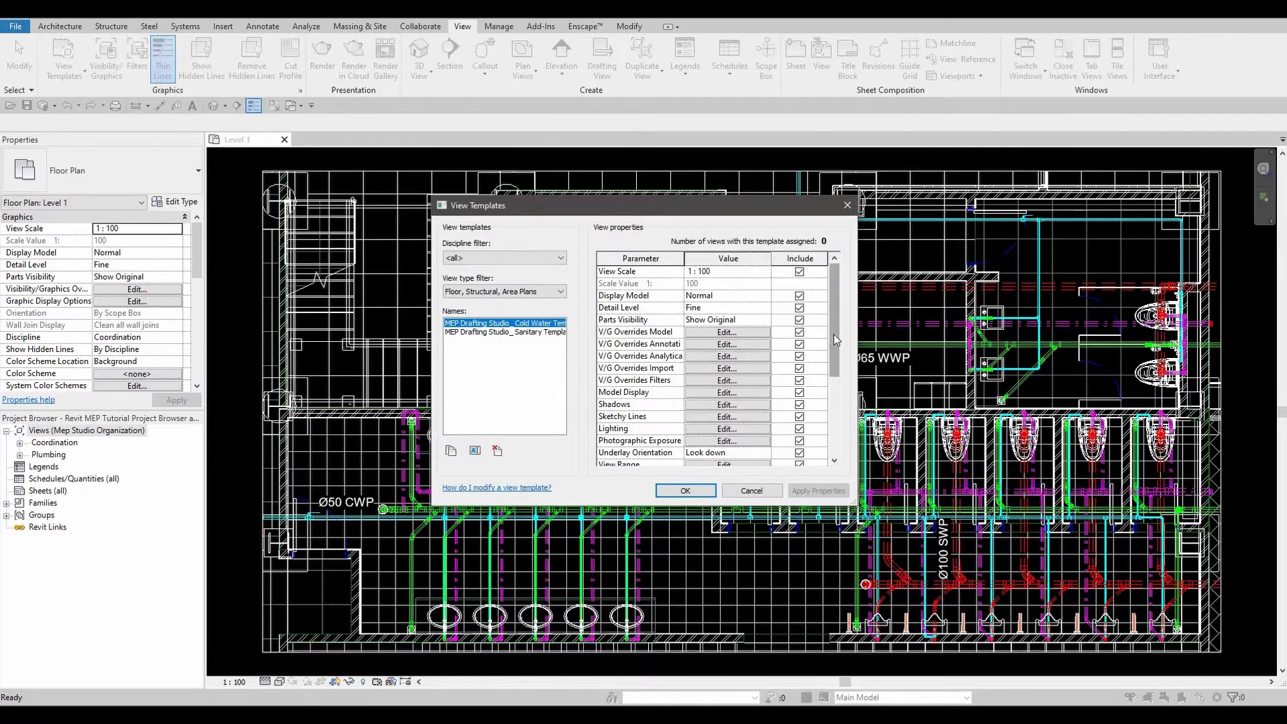
- Set the cold water template's Discipline to Plumbing and its SUB Dicipline Mep Studio to Cold Water, and save the template
{"action": "left_click_drag", "start_coordinate": [834, 346], "coordinate": [833, 385]}
{"action": "scroll", "coordinate": [834, 395], "scroll_direction": "down", "scroll_amount": 1}
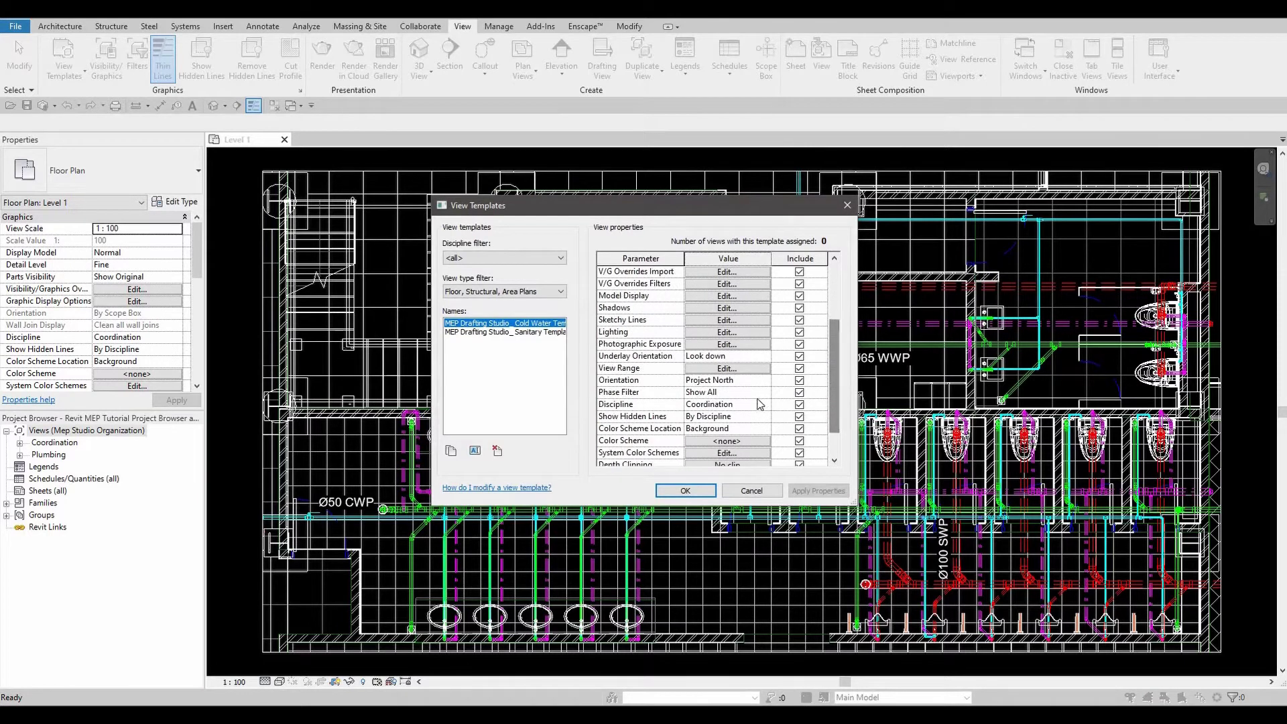
{"action": "left_click", "coordinate": [764, 404]}
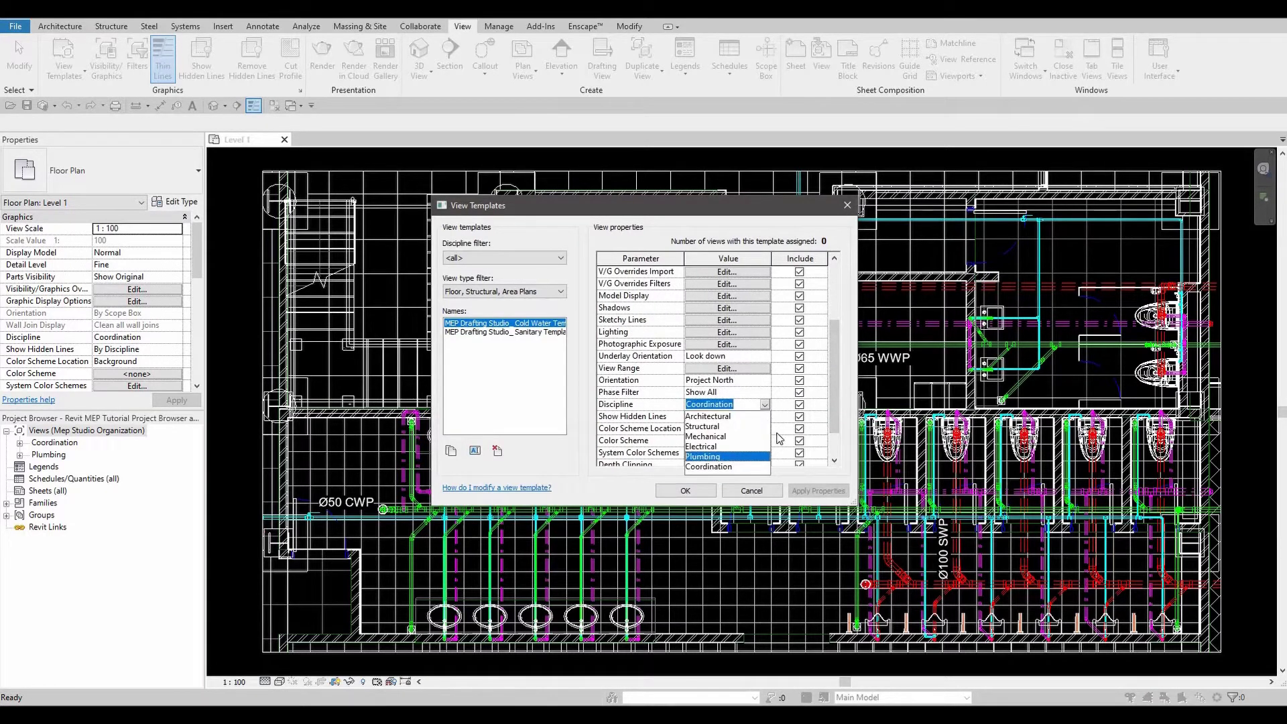
{"action": "left_click", "coordinate": [703, 456]}
{"action": "scroll", "coordinate": [776, 448], "scroll_direction": "down", "scroll_amount": 3}
{"action": "left_click", "coordinate": [741, 441]}
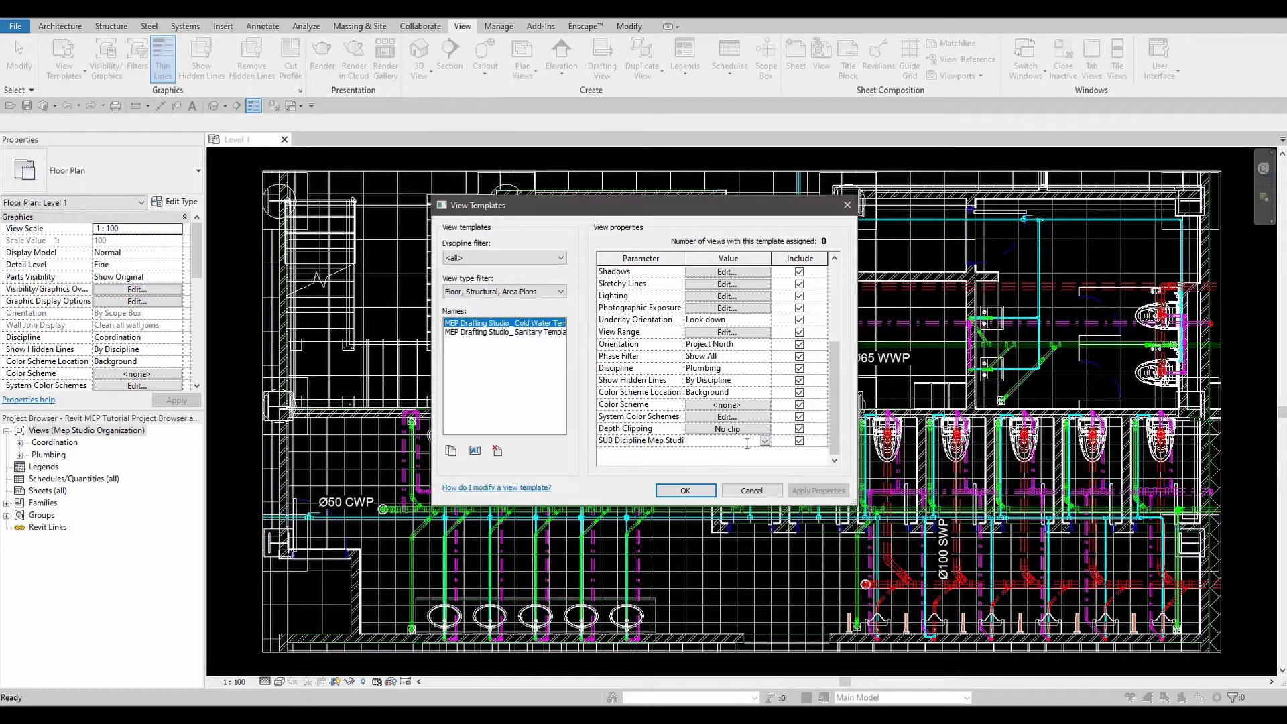
{"action": "type", "text": "Dome"}
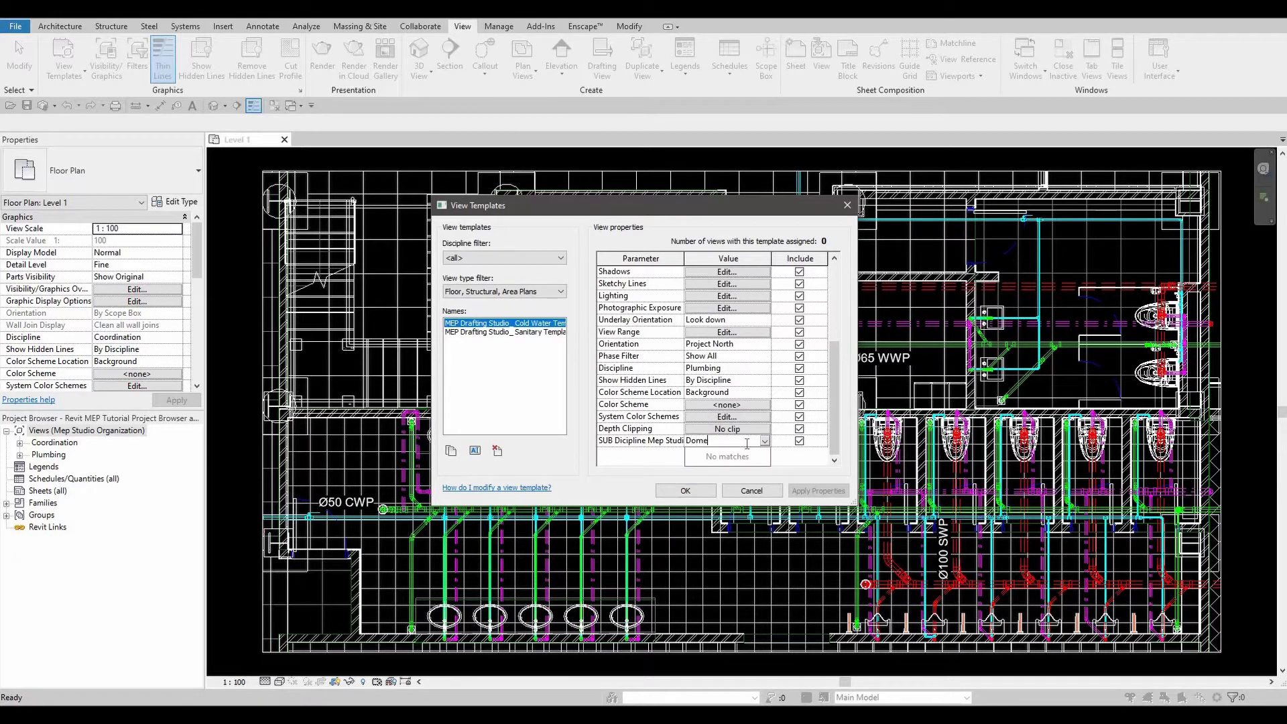
{"action": "key", "text": "BackSpace"}
{"action": "key", "text": "BackSpace"}
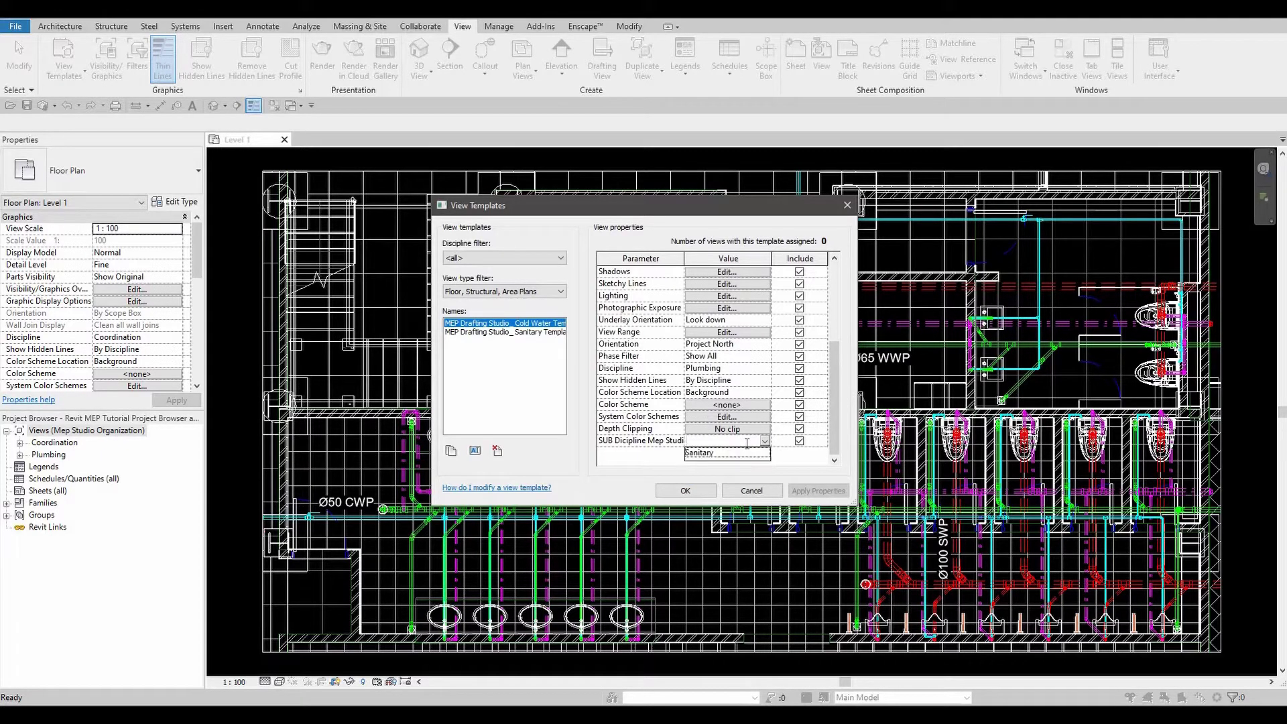
{"action": "type", "text": "Cold Water"}
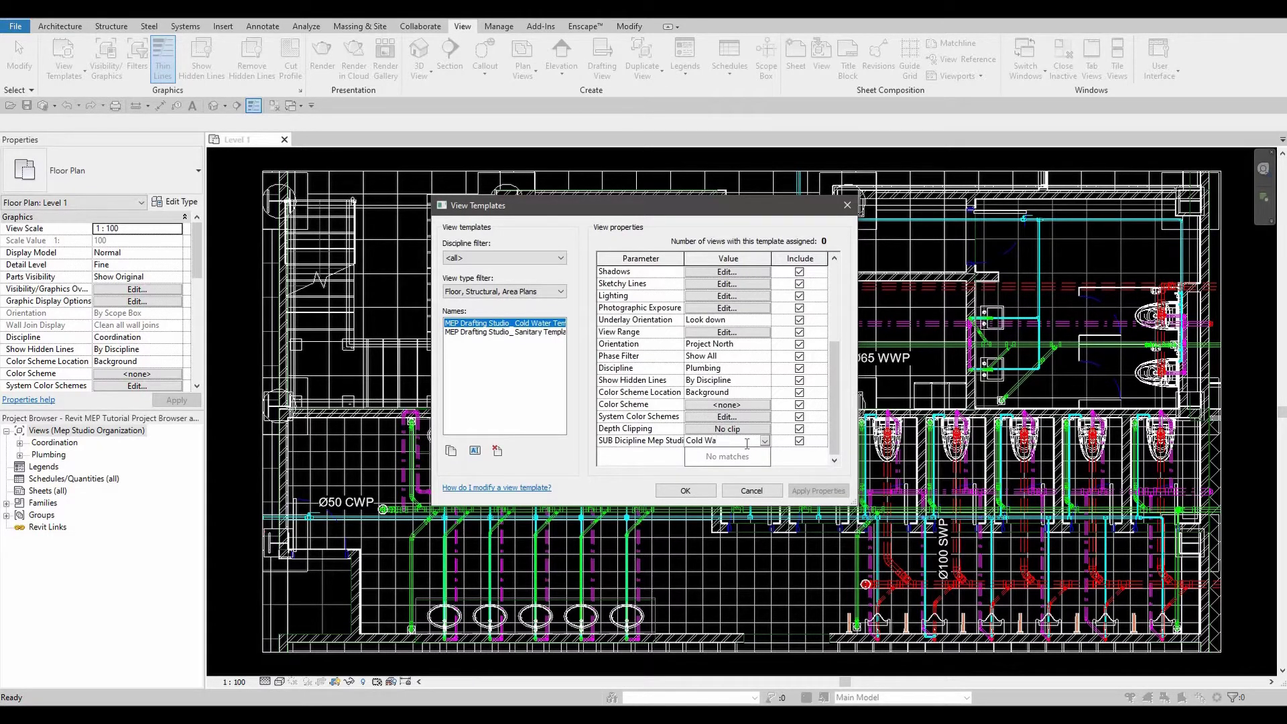
{"action": "left_click", "coordinate": [697, 487]}
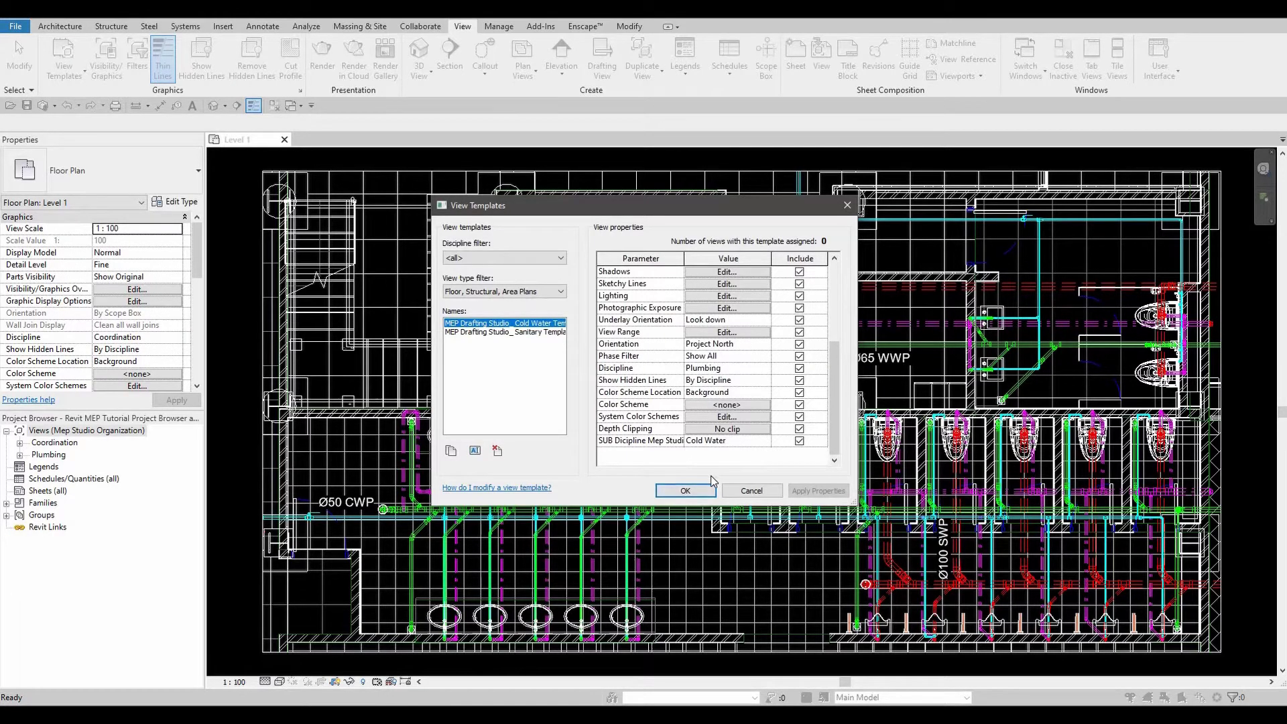
{"action": "left_click", "coordinate": [698, 492]}
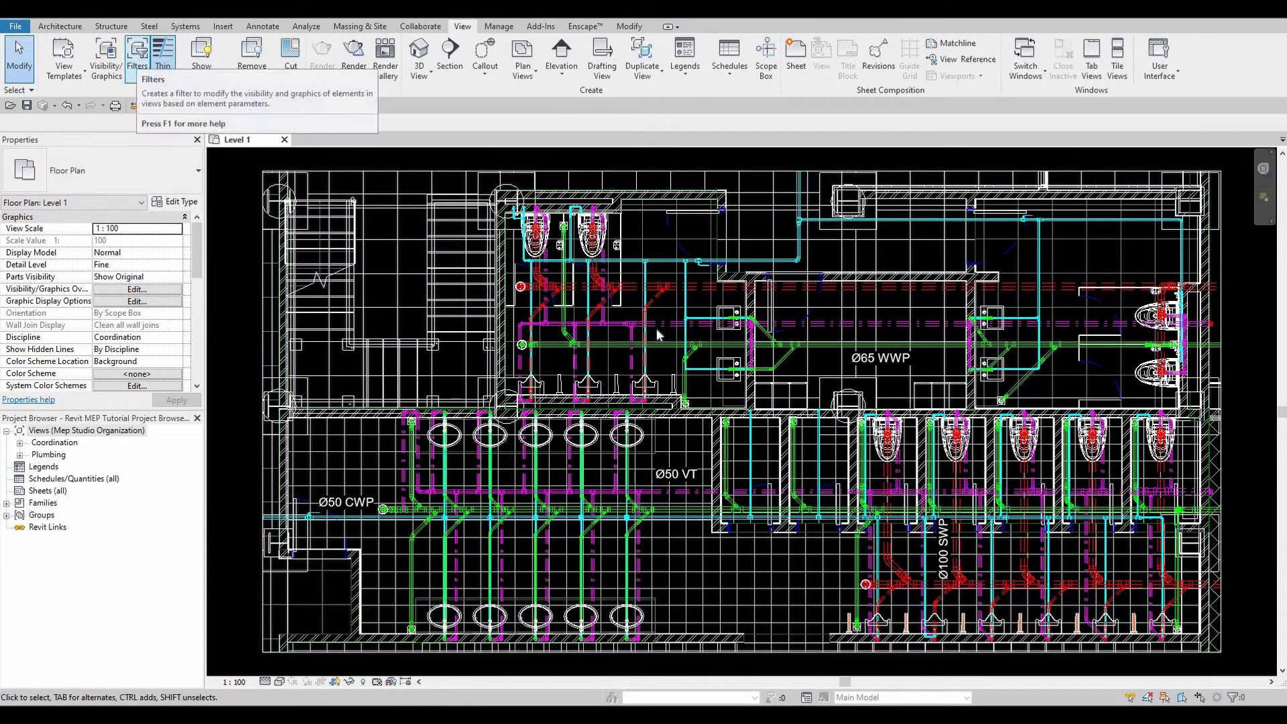
- Inspect the cold water, sewage, vent and waste water pipes in the Level 1 plan one by one to tell their systems apart
{"action": "left_click", "coordinate": [656, 264]}
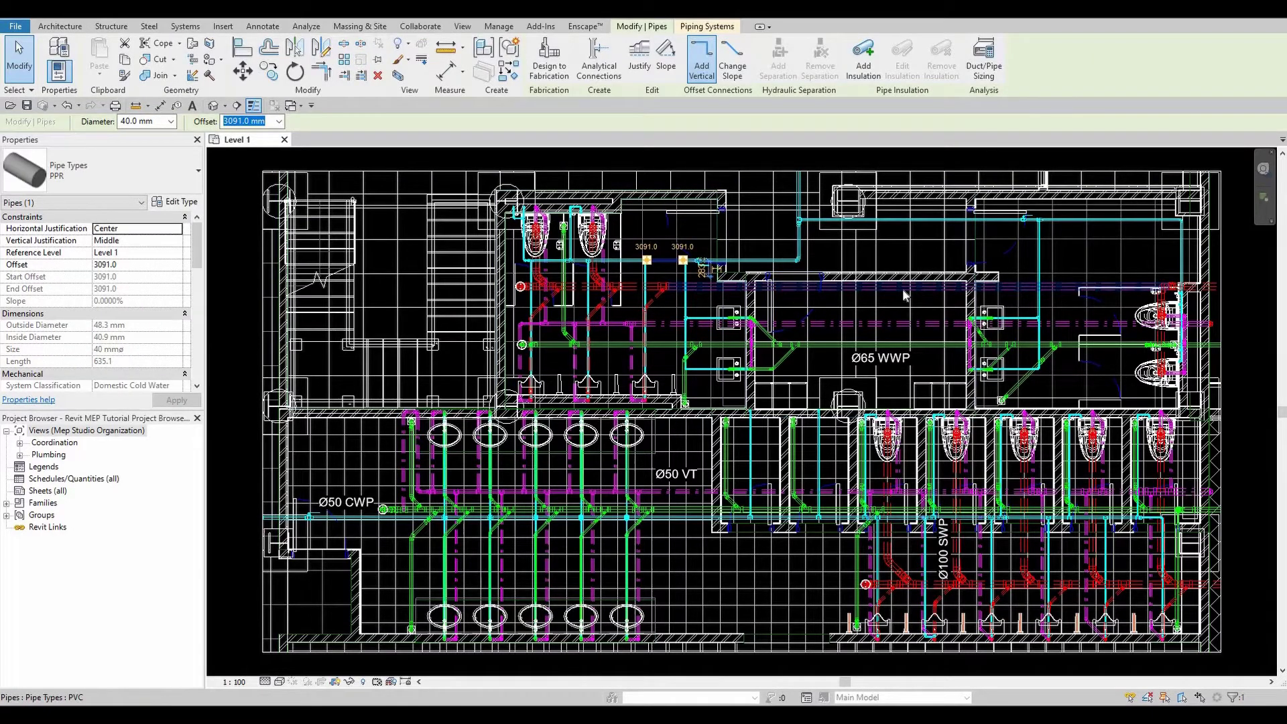
{"action": "left_click", "coordinate": [925, 288]}
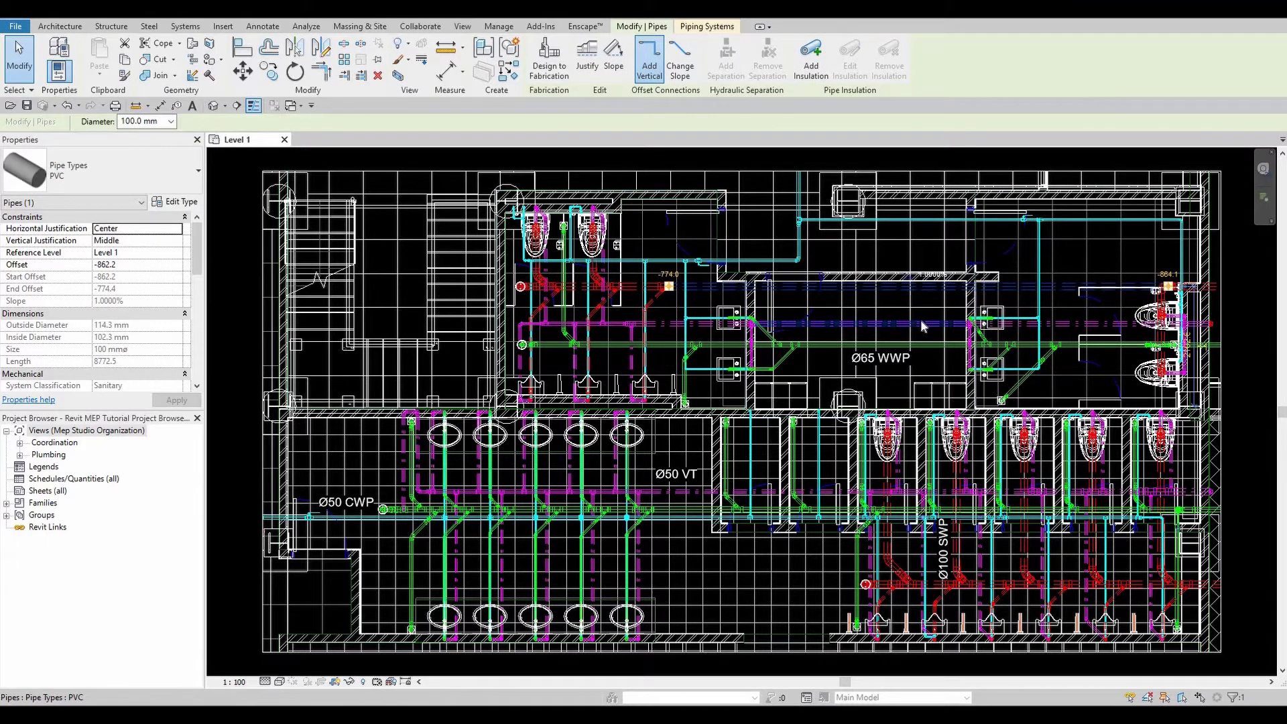
{"action": "left_click", "coordinate": [919, 320]}
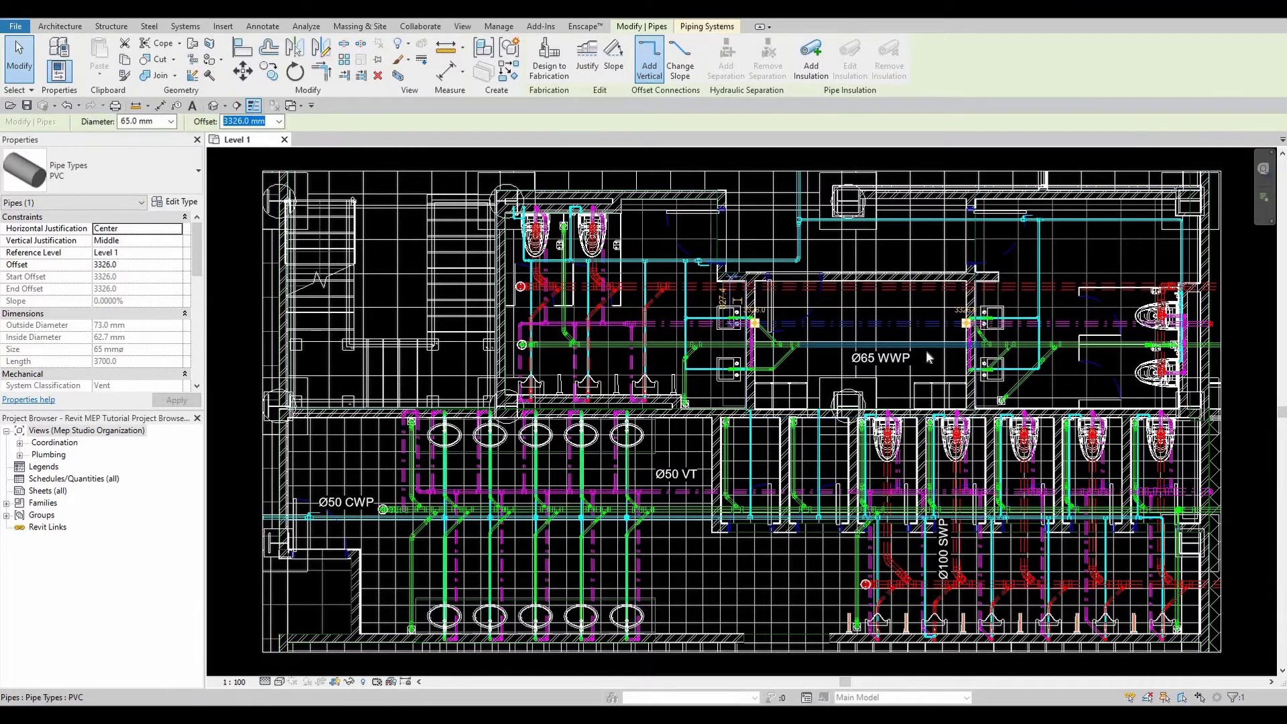
{"action": "left_click", "coordinate": [926, 350]}
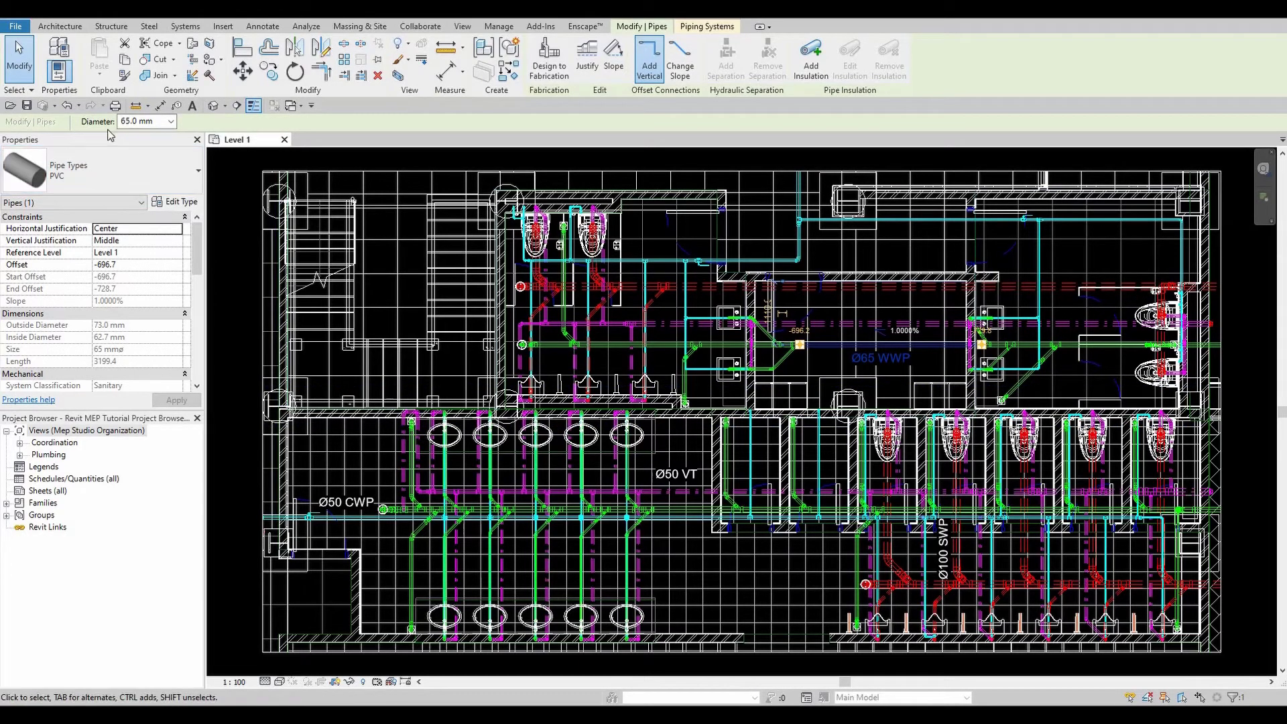
{"action": "key", "text": "Escape"}
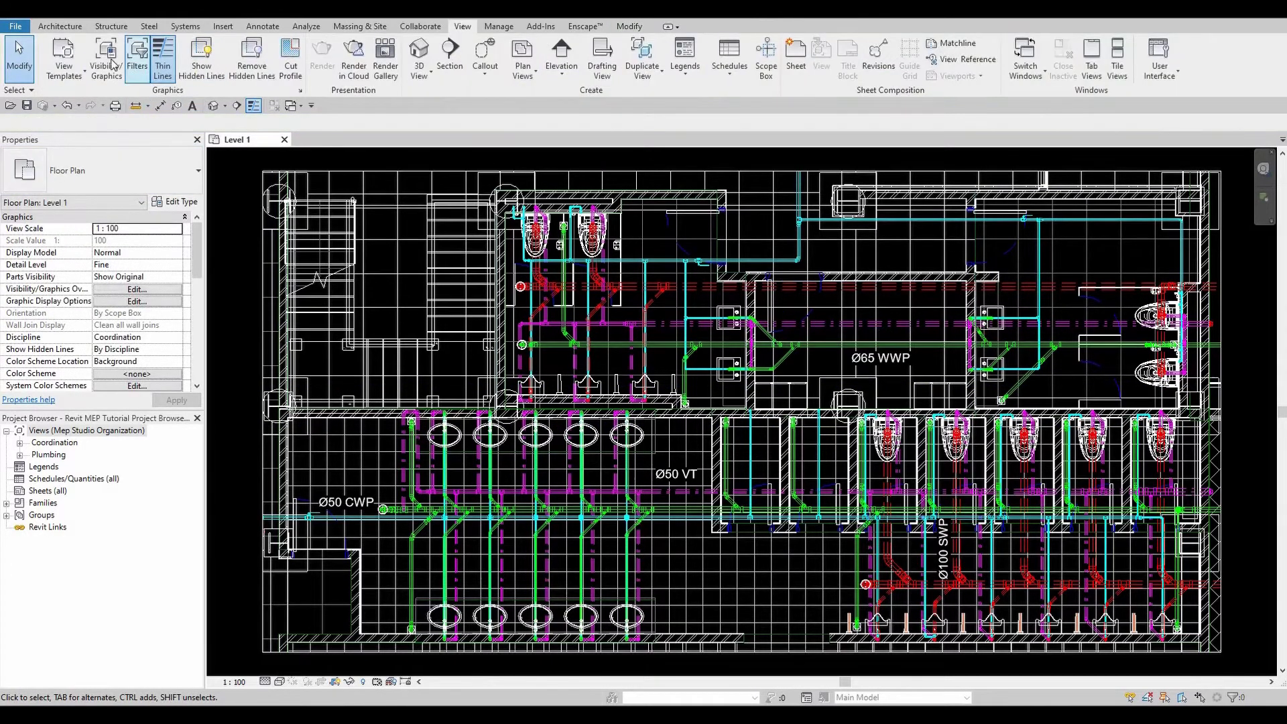
- Create a rule-based view filter named MEP_P_Sewage Water
{"action": "left_click", "coordinate": [137, 61]}
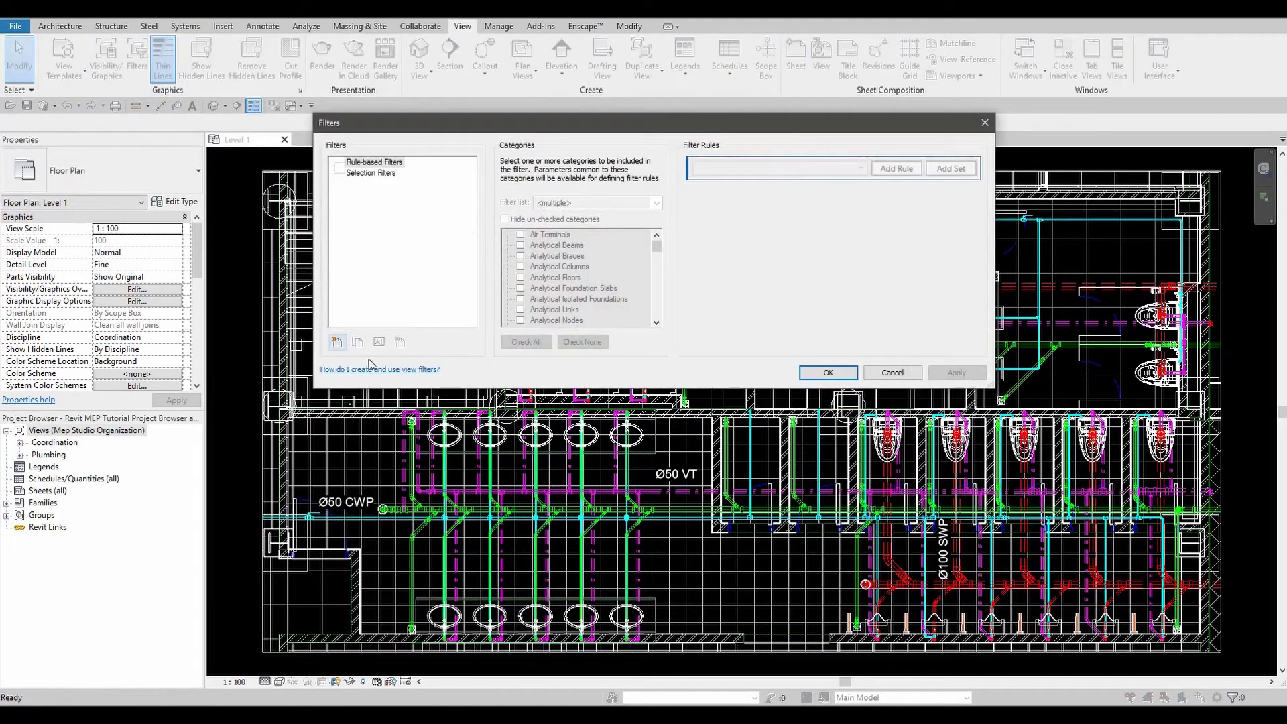
{"action": "left_click", "coordinate": [336, 341]}
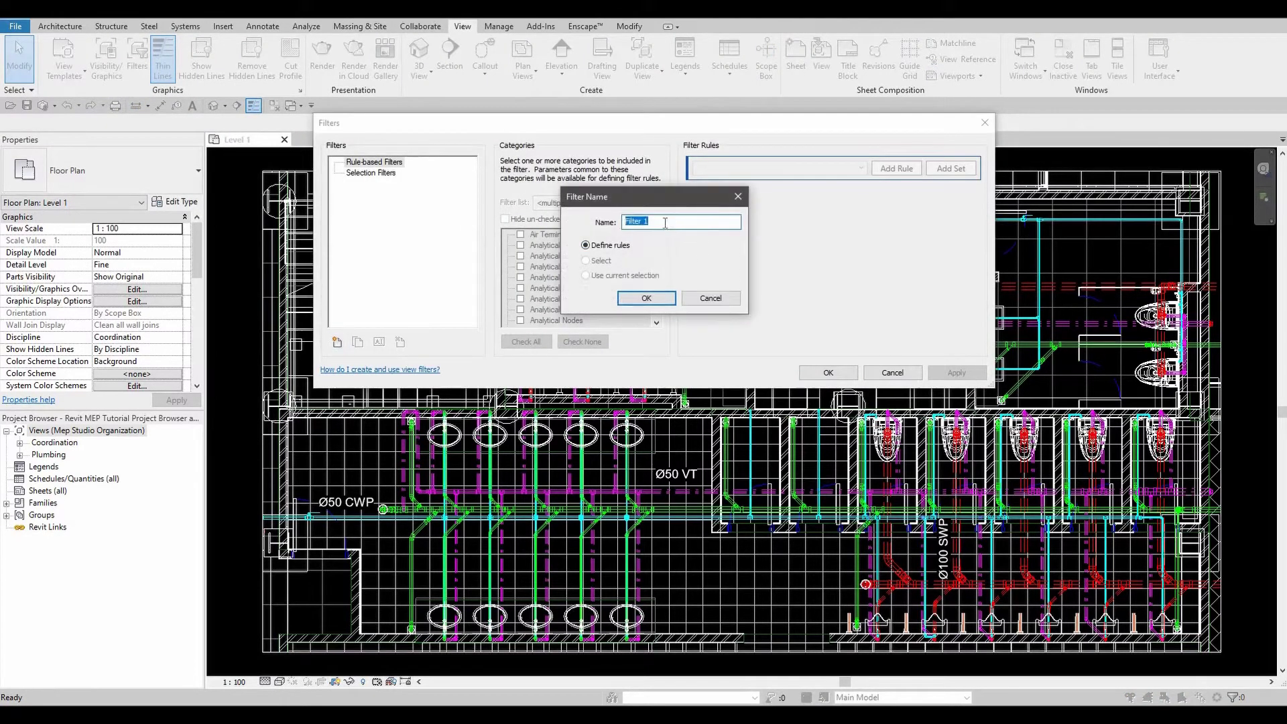
{"action": "type", "text": "MEP_P_Sewage Water"}
{"action": "left_click", "coordinate": [653, 299]}
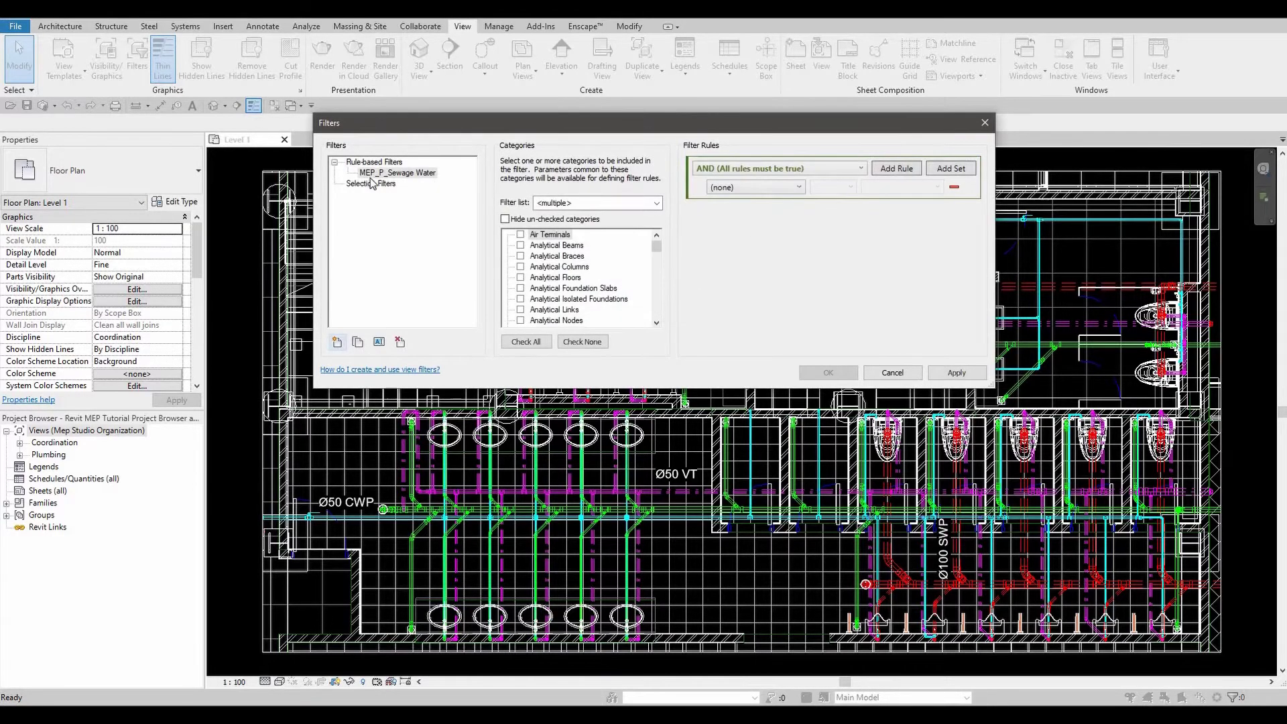
- Limit the category list of the sewage water filter to the Piping discipline only
{"action": "left_click", "coordinate": [549, 271]}
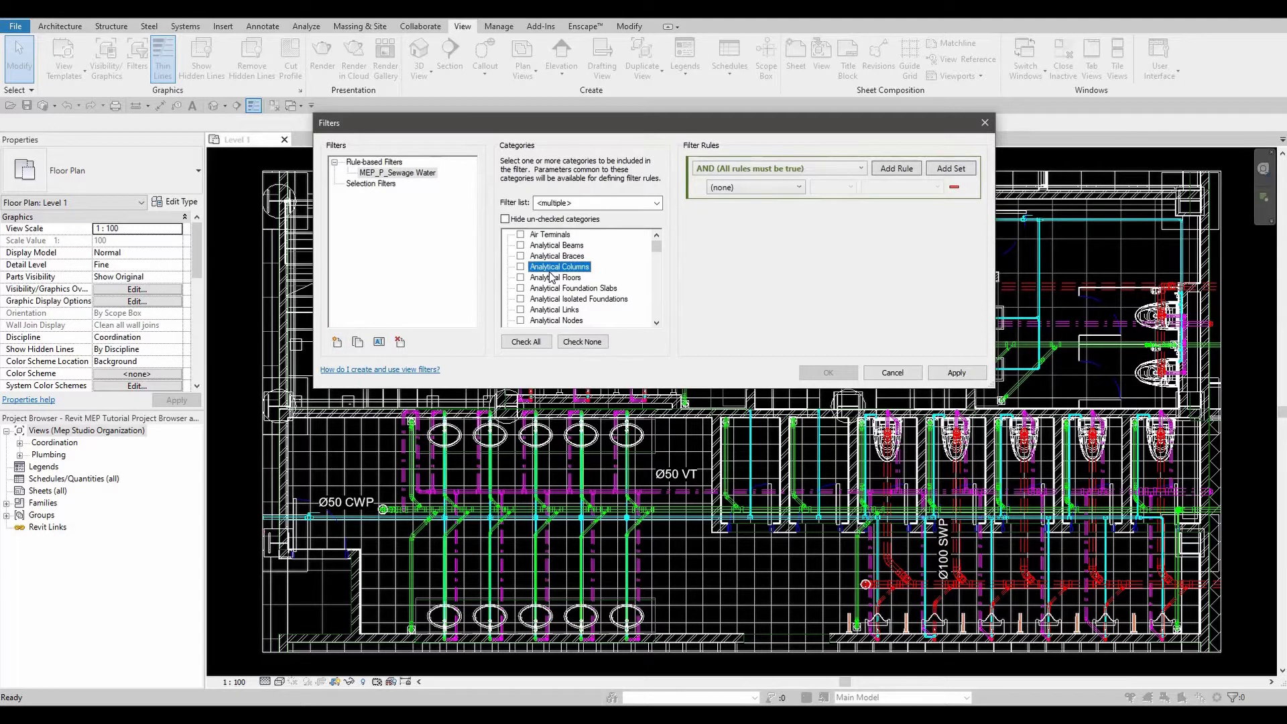
{"action": "key", "text": "p"}
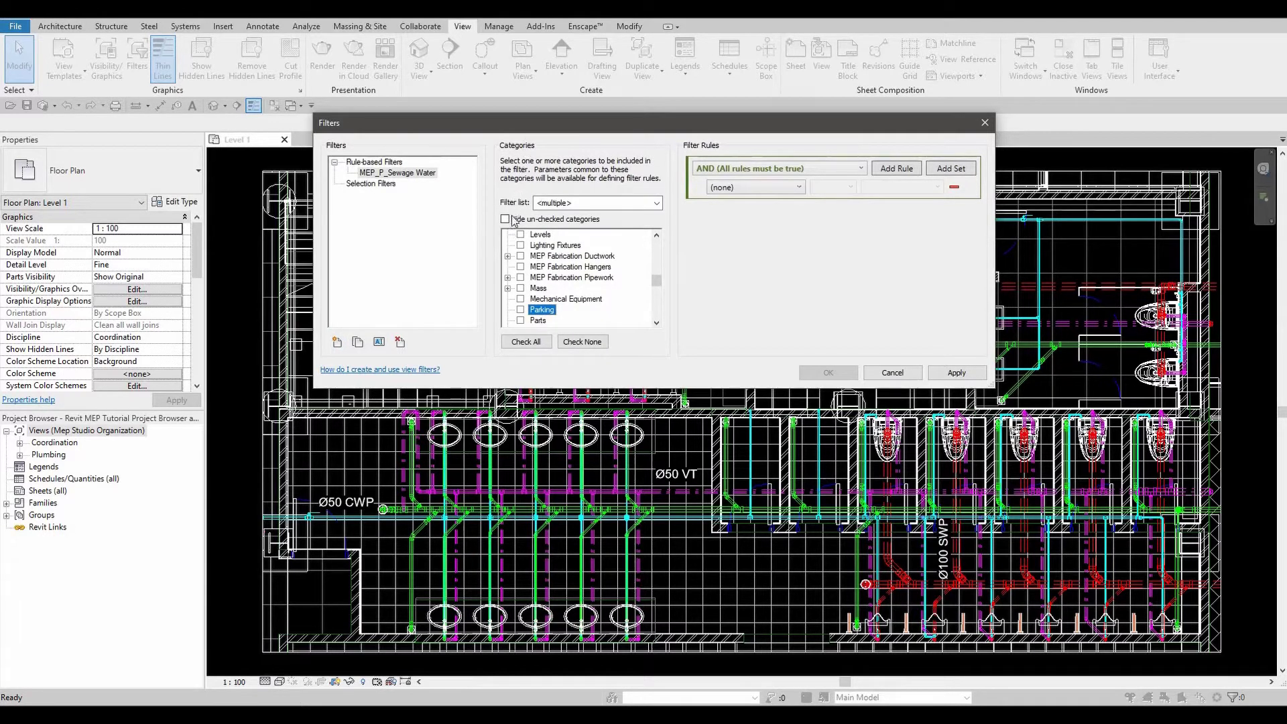
{"action": "scroll", "coordinate": [546, 291], "scroll_direction": "down", "scroll_amount": 1}
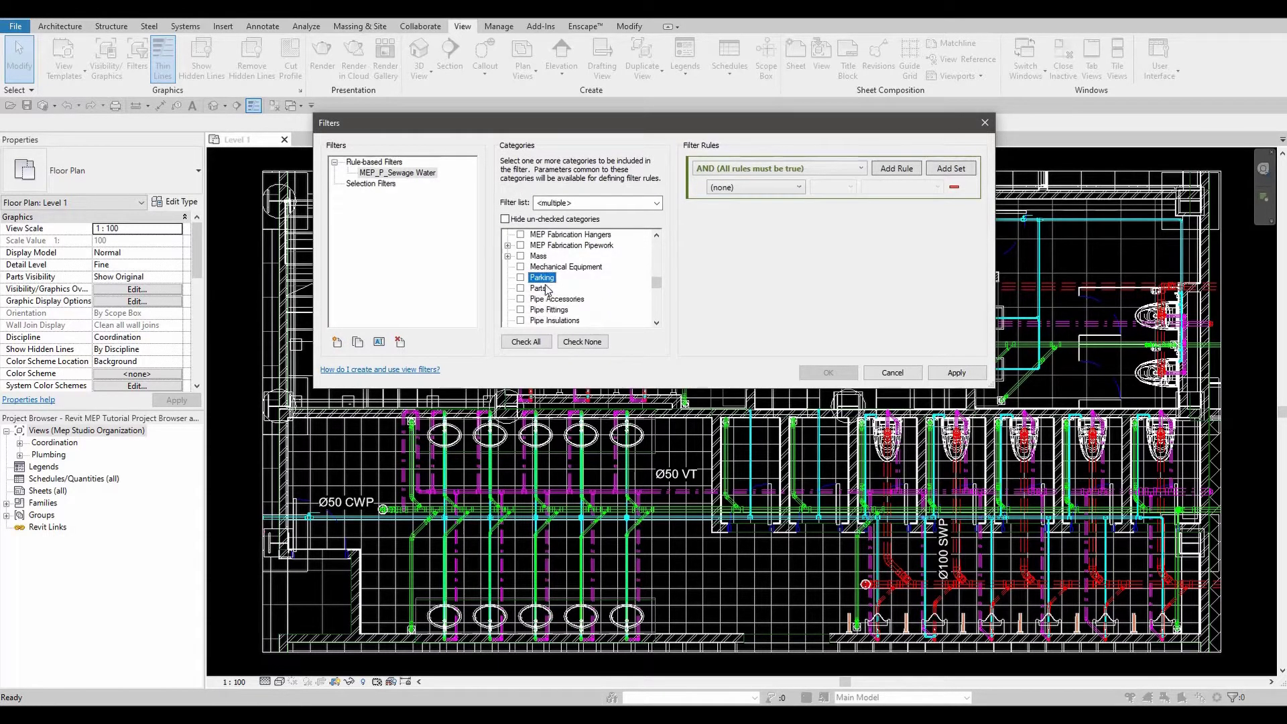
{"action": "left_click", "coordinate": [657, 203]}
{"action": "left_click", "coordinate": [539, 238]}
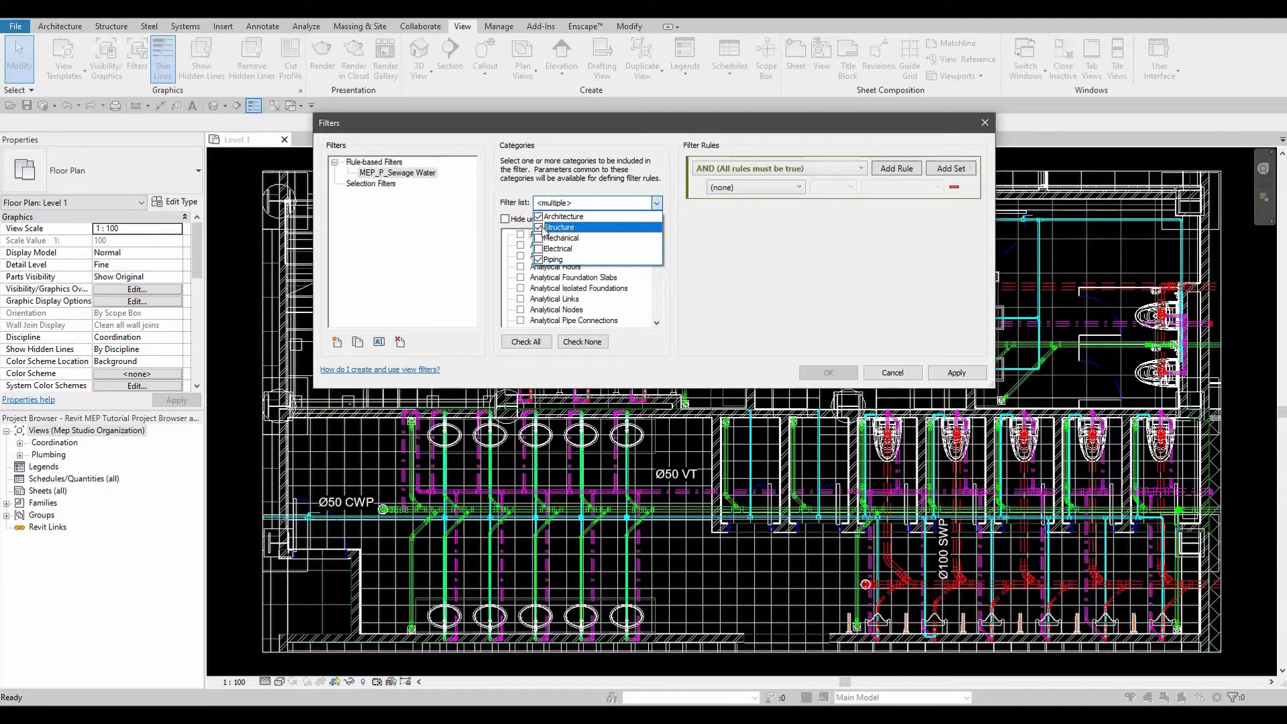
{"action": "left_click", "coordinate": [538, 227]}
{"action": "left_click", "coordinate": [538, 216]}
{"action": "left_click", "coordinate": [569, 298]}
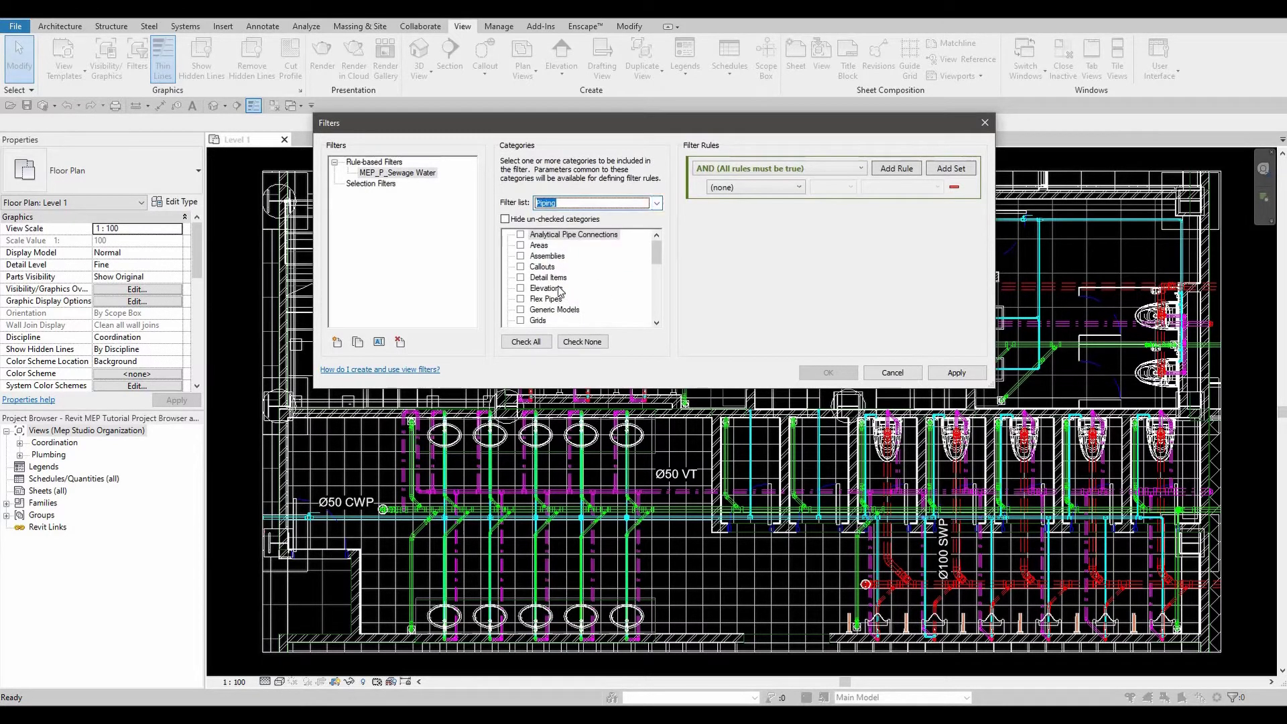
- Include Pipe Accessories, Pipe Fittings, Pipe Insulations and Pipes in the MEP_P_Sewage Water filter
{"action": "left_click", "coordinate": [560, 290]}
{"action": "key", "text": "p"}
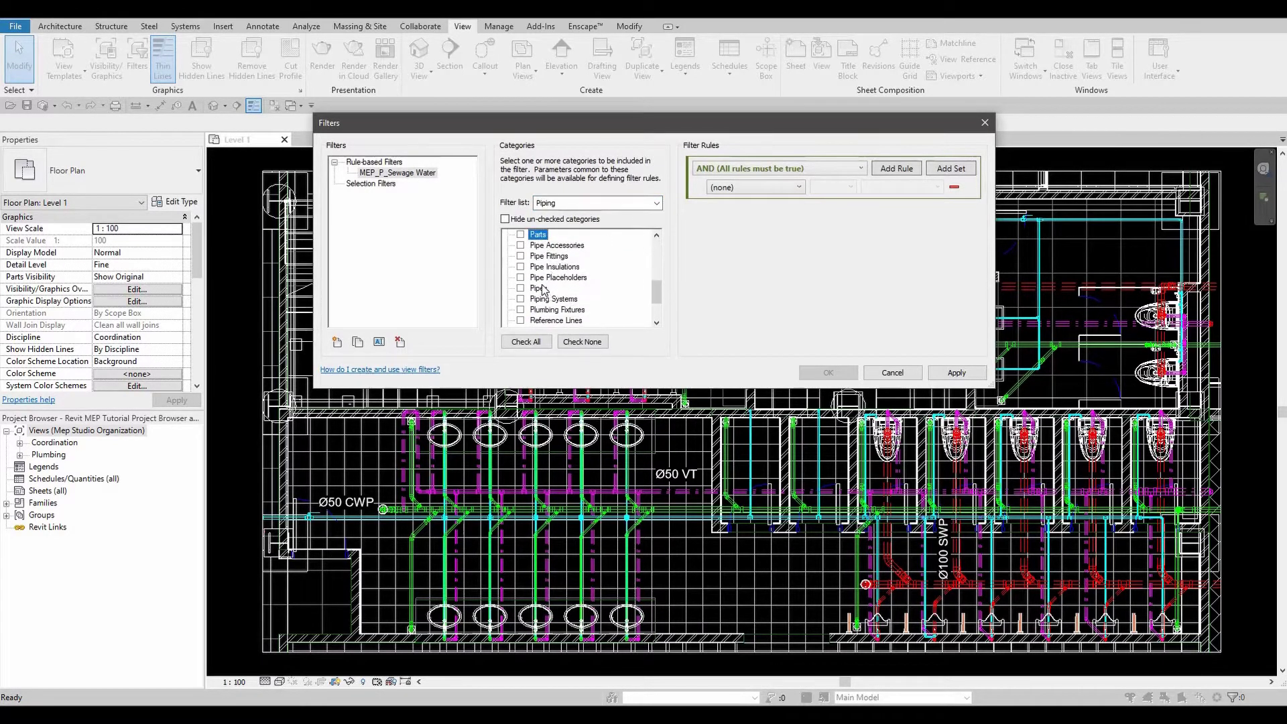
{"action": "left_click", "coordinate": [521, 245]}
{"action": "left_click", "coordinate": [521, 255]}
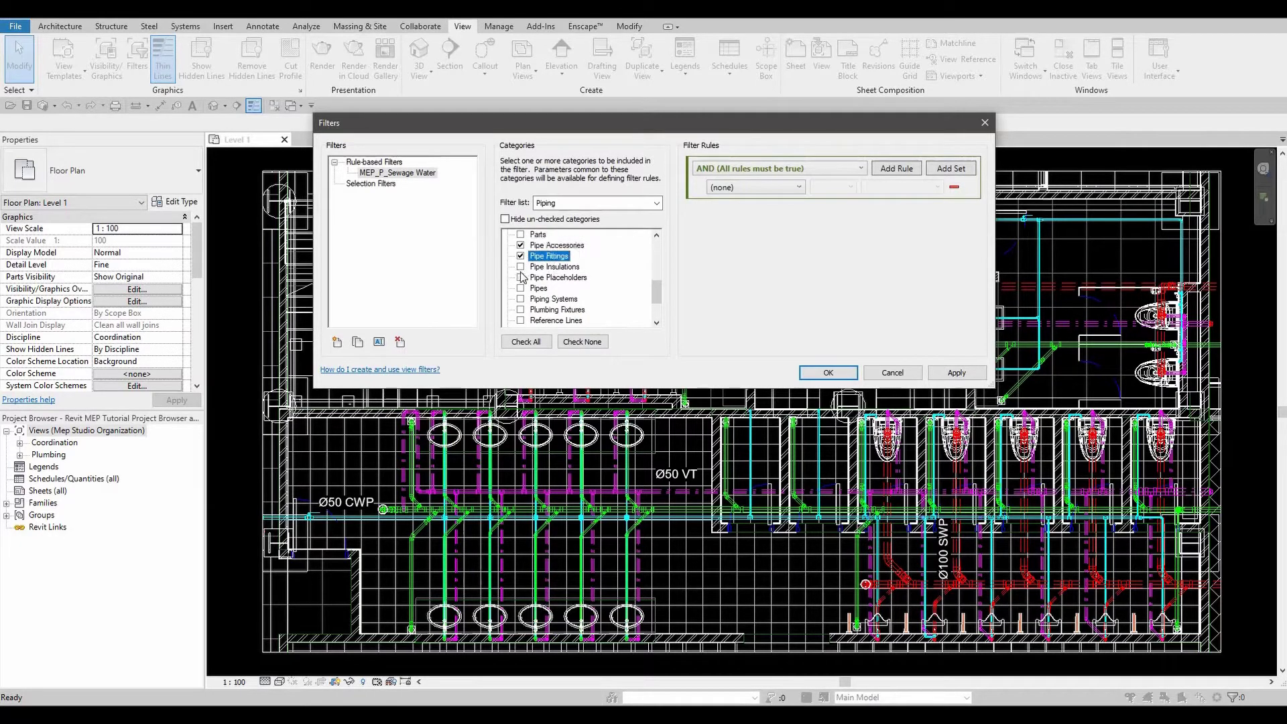
{"action": "left_click", "coordinate": [520, 266]}
{"action": "left_click", "coordinate": [520, 288]}
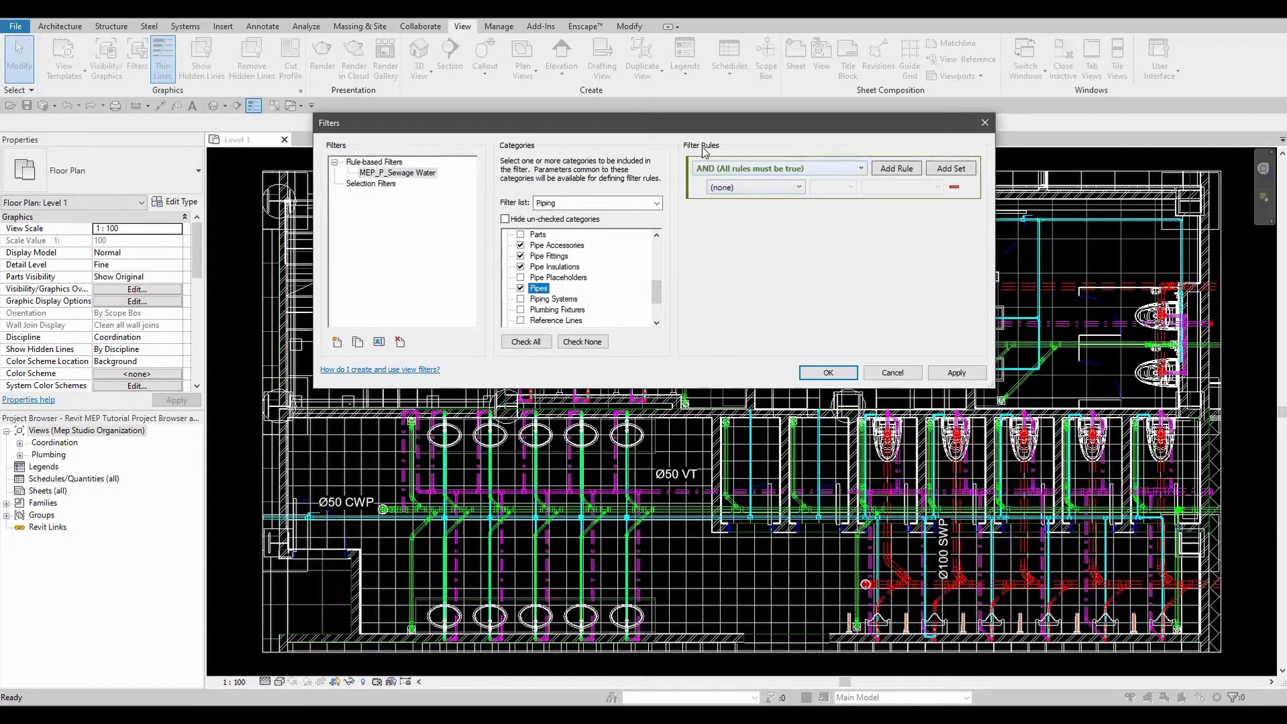
- Define the sewage water filter's rule as System Abbreviation equals SWP and save the filter
{"action": "left_click", "coordinate": [770, 190]}
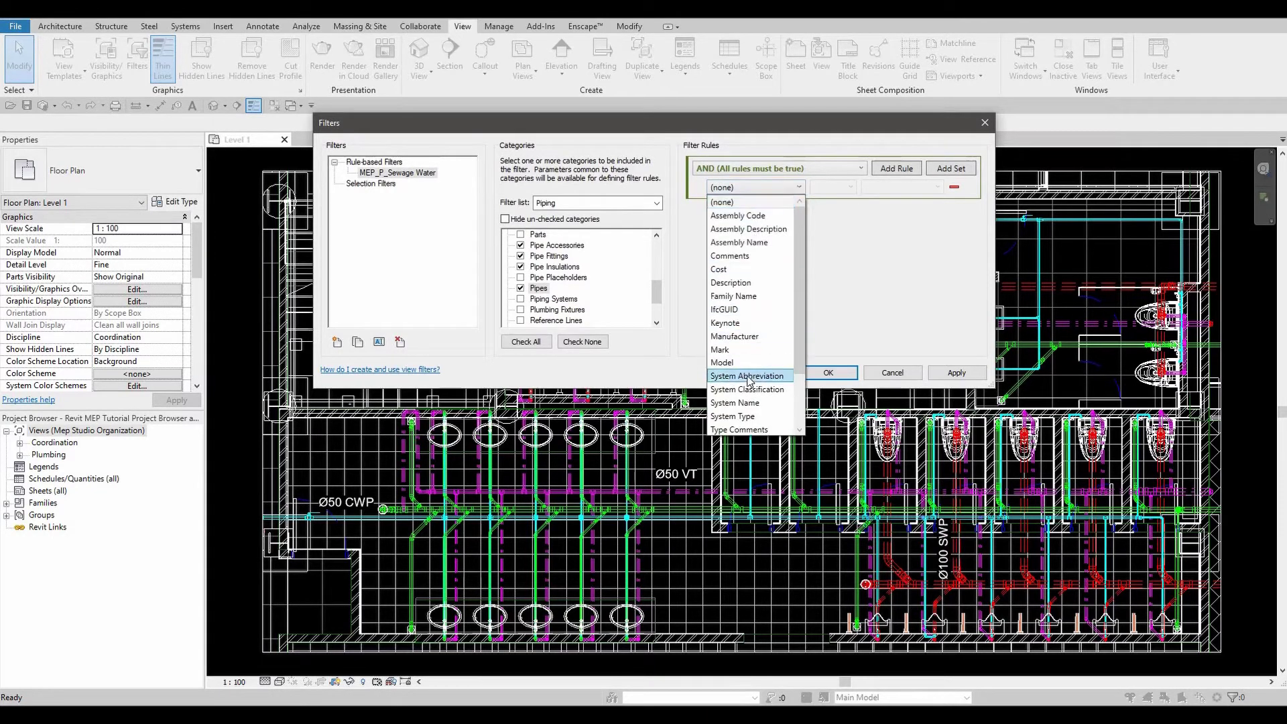
{"action": "left_click", "coordinate": [771, 376]}
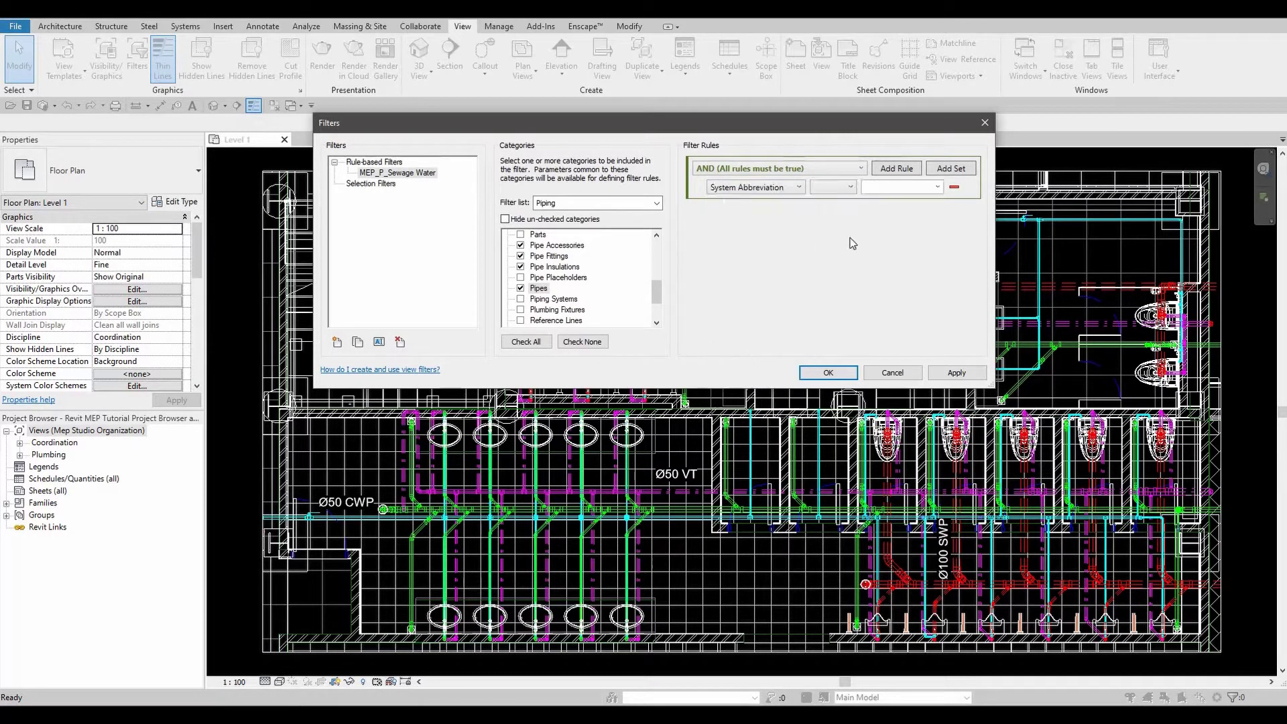
{"action": "left_click", "coordinate": [843, 188]}
{"action": "left_click", "coordinate": [842, 203]}
{"action": "left_click", "coordinate": [897, 189]}
{"action": "type", "text": "SWP"}
{"action": "type", "text": "G"}
{"action": "key", "text": "BackSpace"}
{"action": "type", "text": "P"}
{"action": "left_click", "coordinate": [837, 373]}
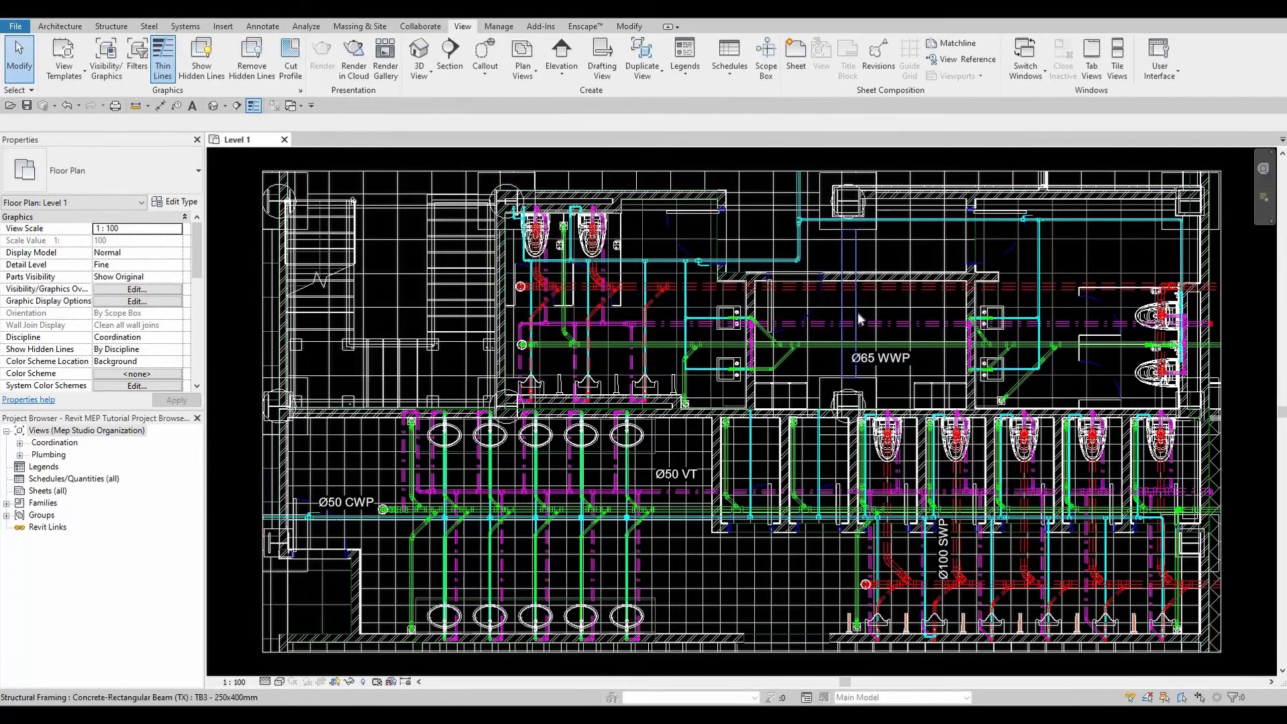
- Inspect the type properties of the red sewage pipe and its piping system to find the system's abbreviation
{"action": "left_click", "coordinate": [891, 290]}
{"action": "left_click", "coordinate": [175, 202]}
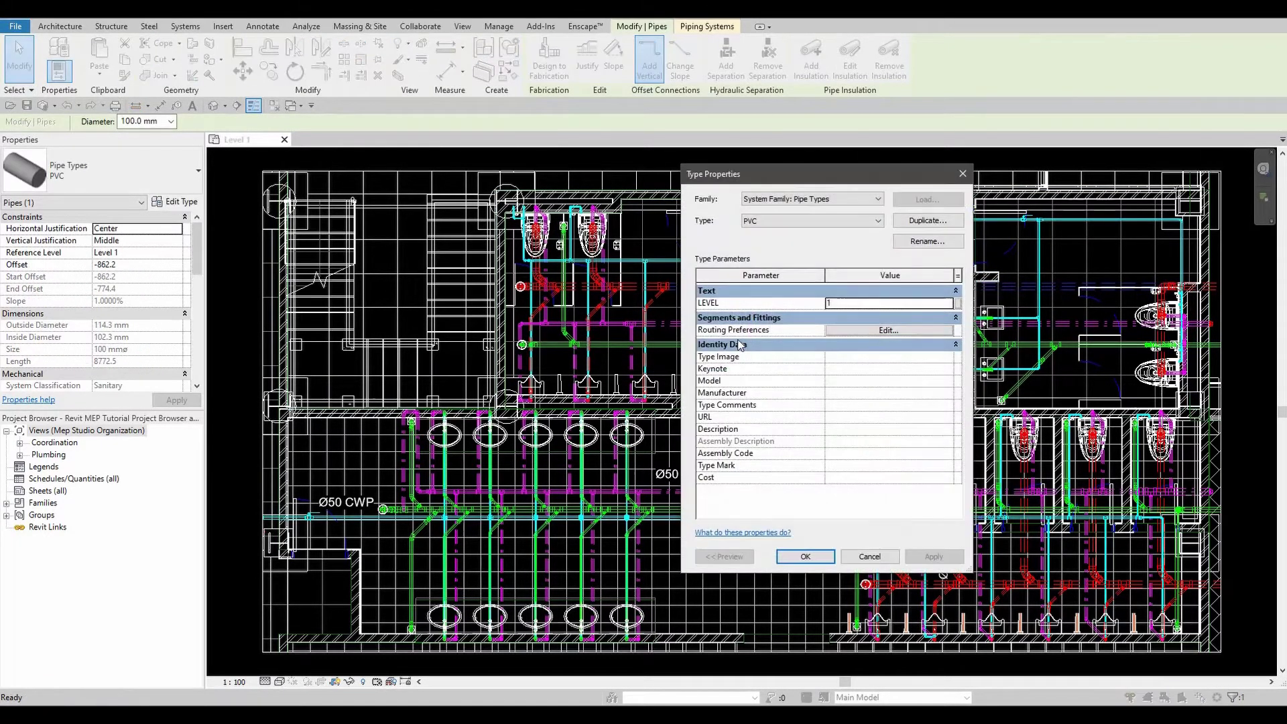
{"action": "left_click", "coordinate": [962, 174]}
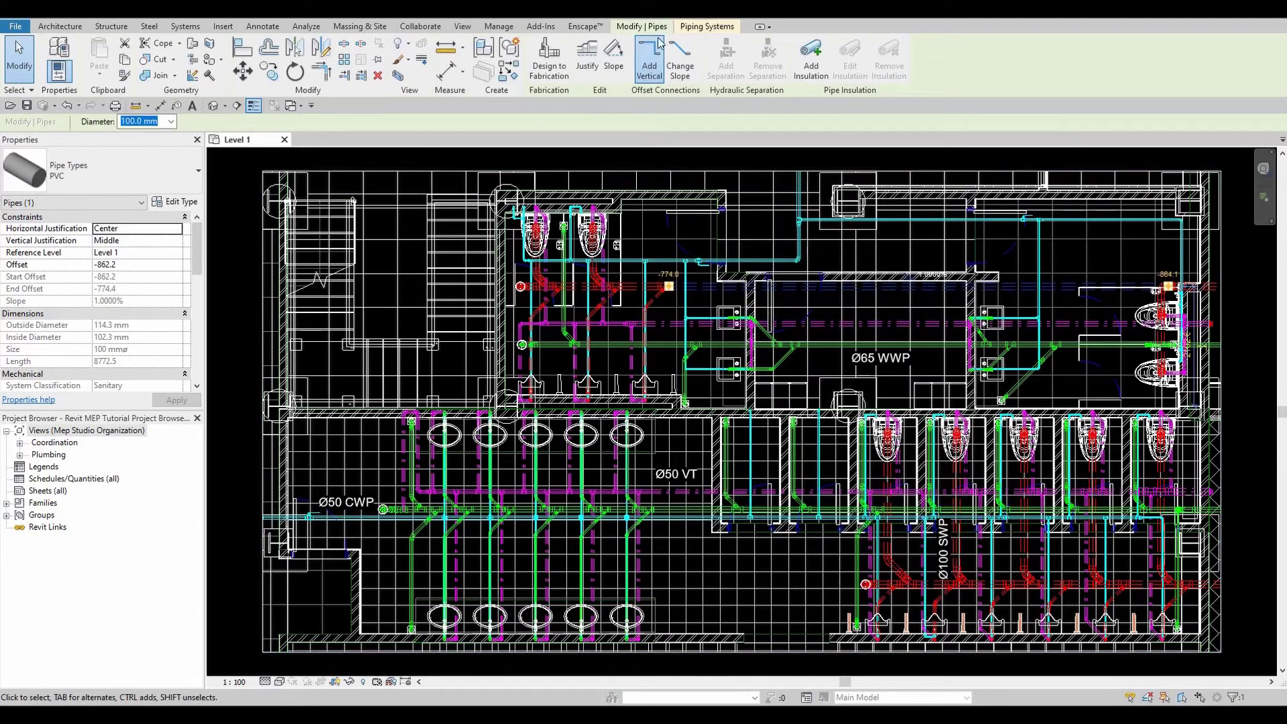
{"action": "left_click", "coordinate": [722, 30]}
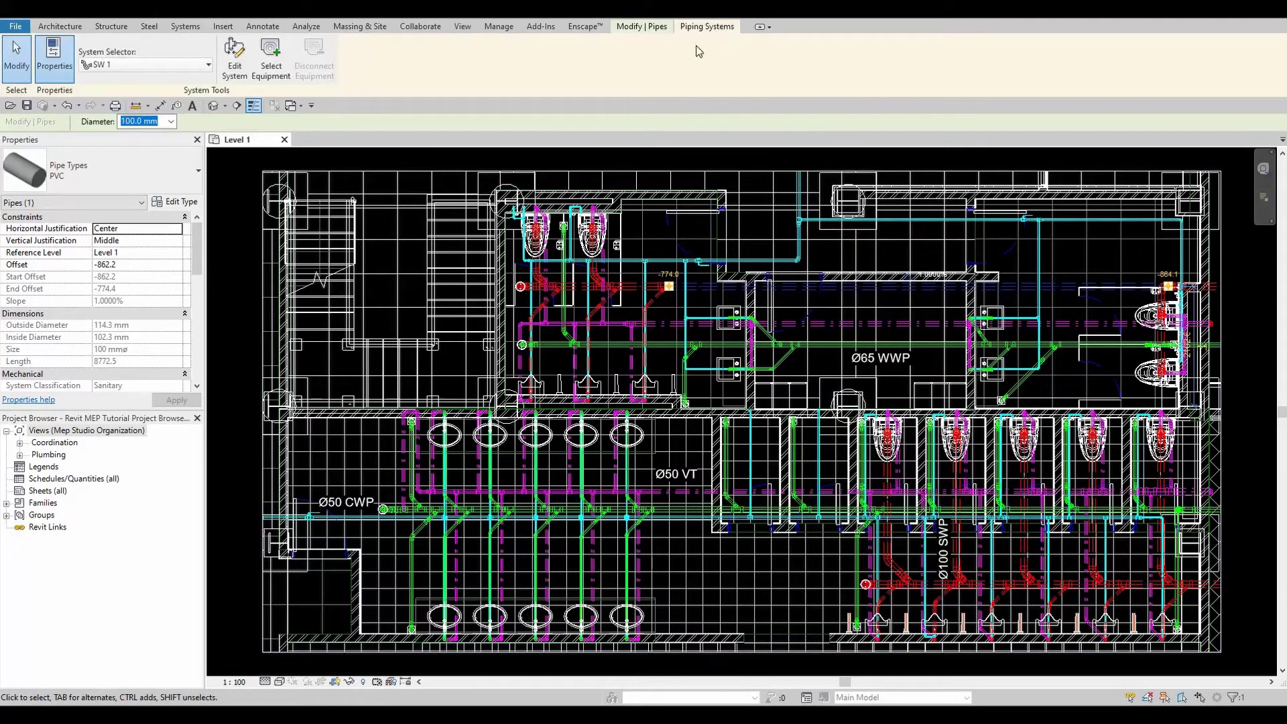
{"action": "left_click", "coordinate": [173, 199]}
{"action": "left_click", "coordinate": [183, 176]}
{"action": "left_click", "coordinate": [175, 202]}
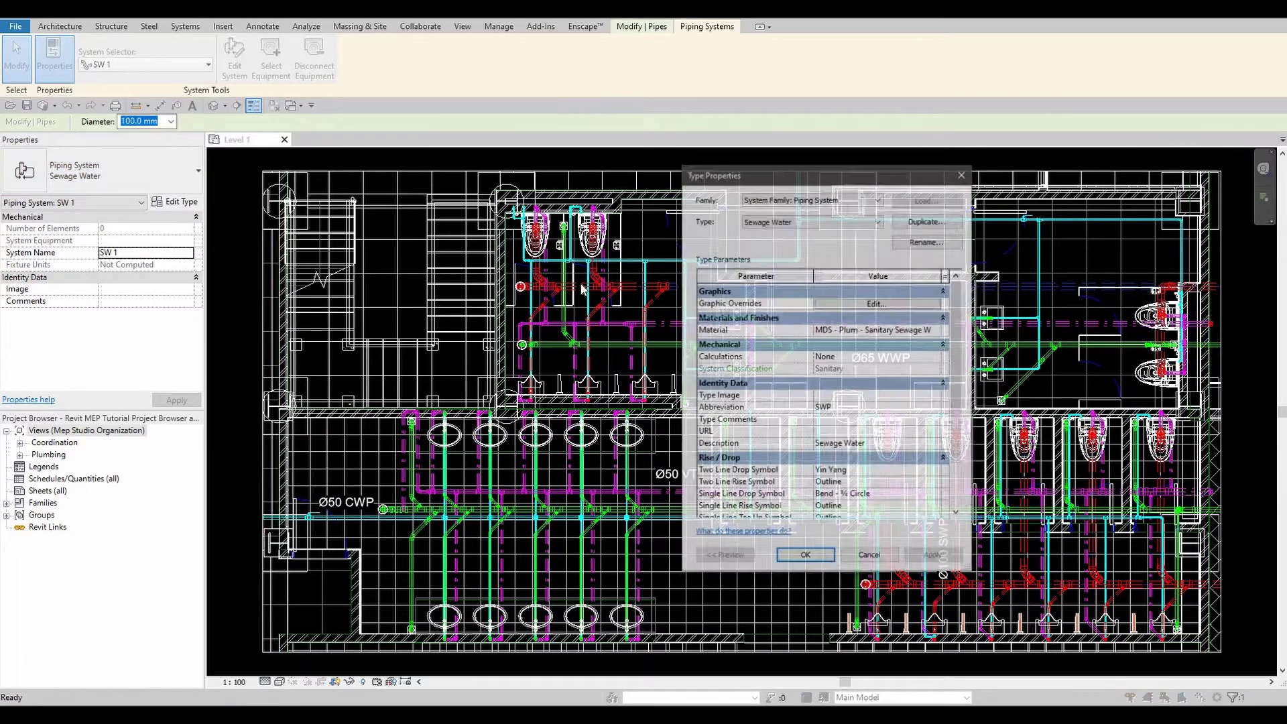
{"action": "left_click", "coordinate": [962, 174]}
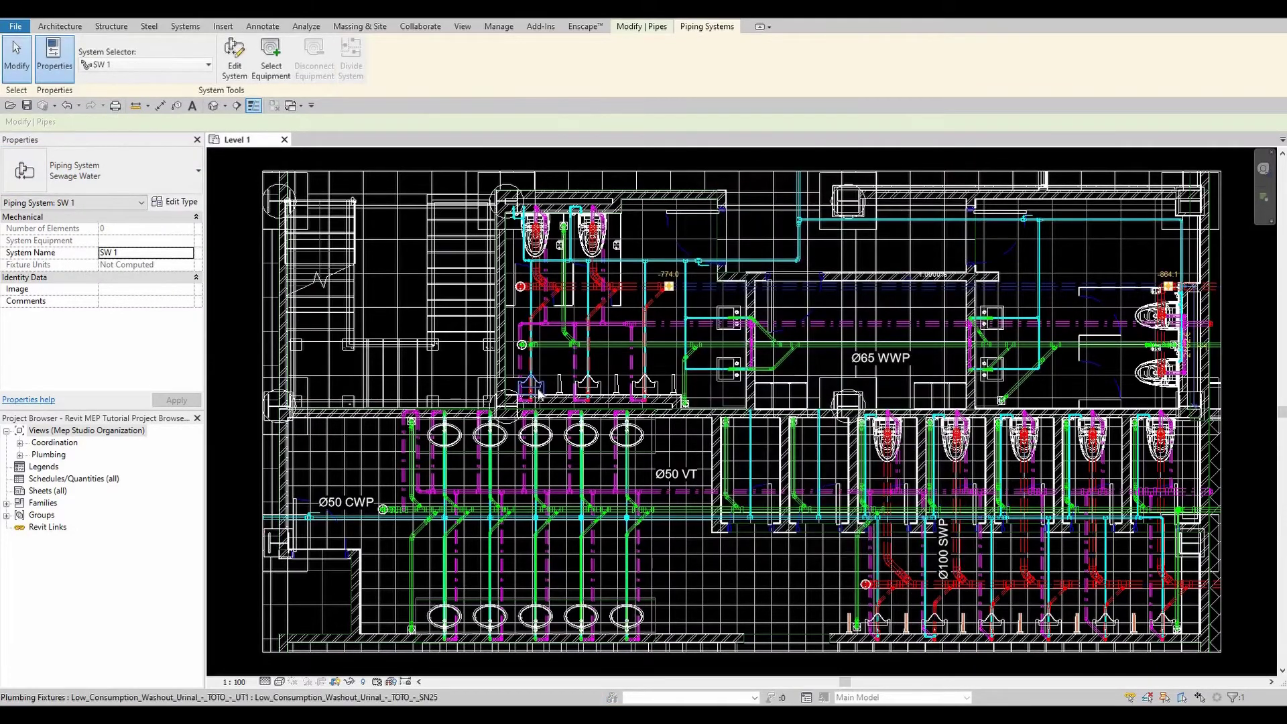
{"action": "key", "text": "Escape"}
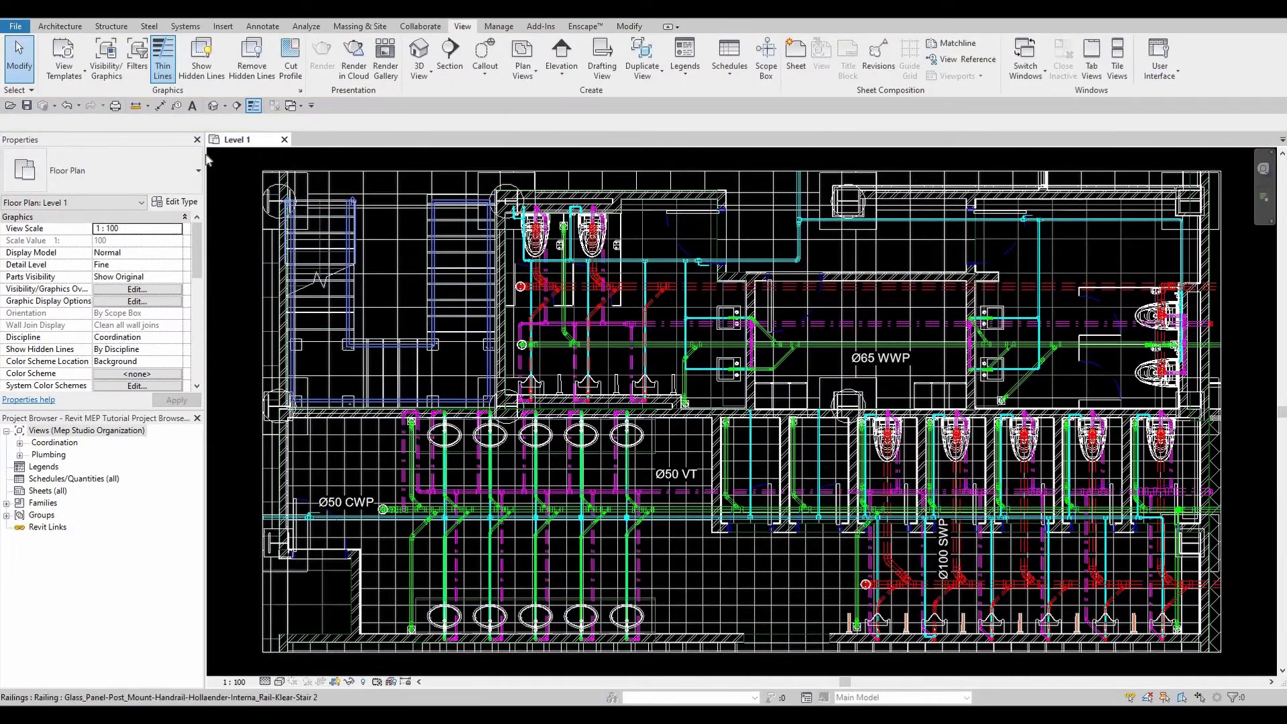
- Create a second rule-based view filter named MEP_P_Waste Water
{"action": "left_click", "coordinate": [135, 62]}
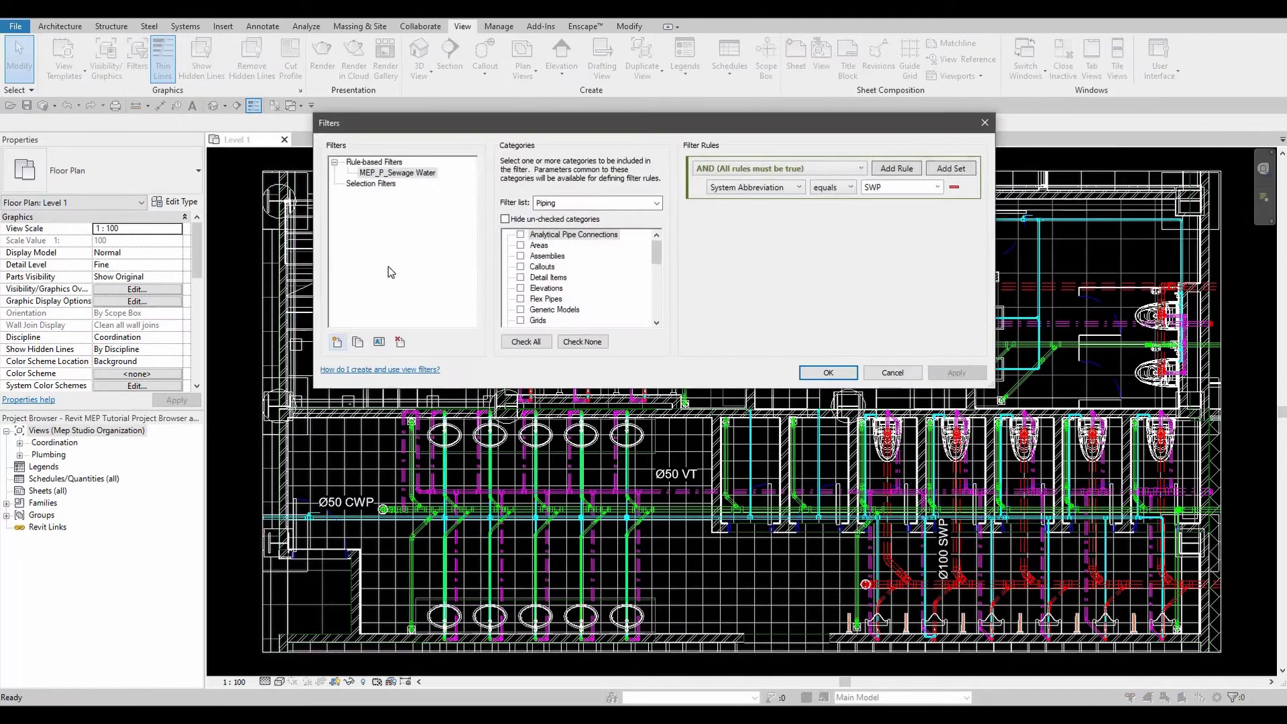
{"action": "left_click", "coordinate": [338, 342]}
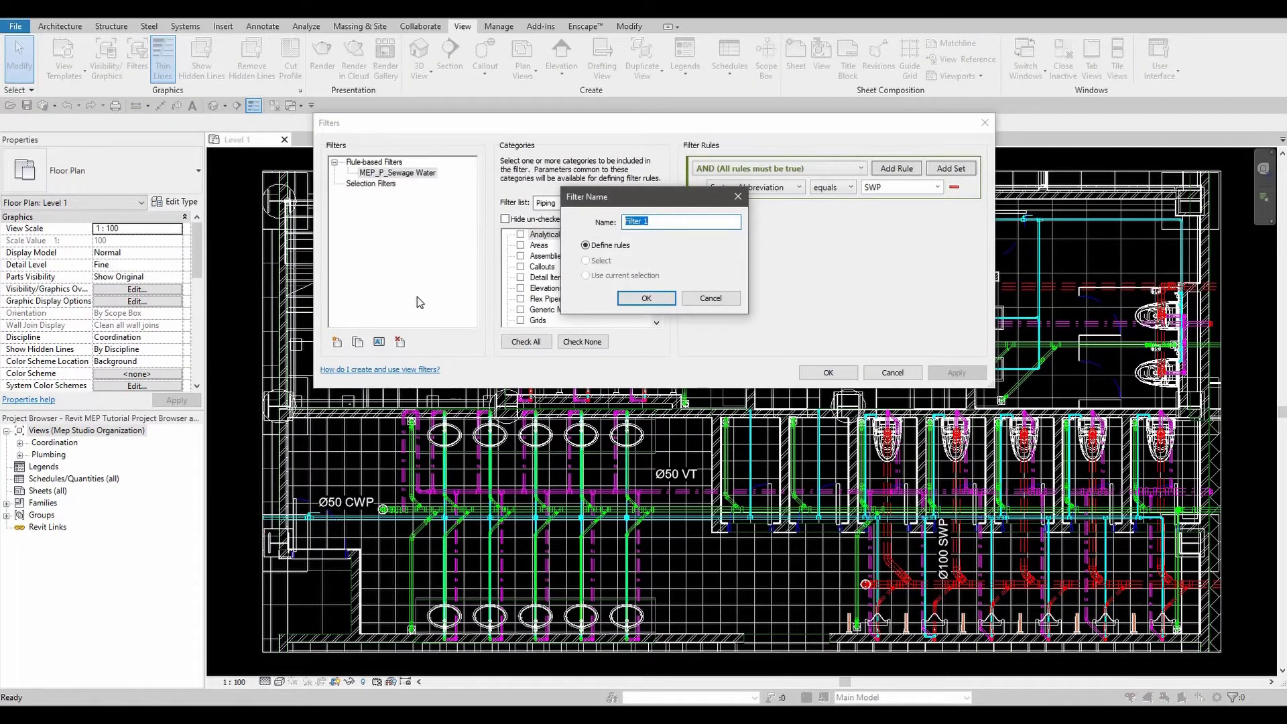
{"action": "type", "text": "M"}
{"action": "type", "text": "te Water"}
{"action": "left_click", "coordinate": [646, 298]}
- Include Pipe Accessories, Pipe Fittings, Pipe Insulations and Pipes in the MEP_P_Waste Water filter
{"action": "left_click_drag", "start_coordinate": [658, 257], "coordinate": [657, 287]}
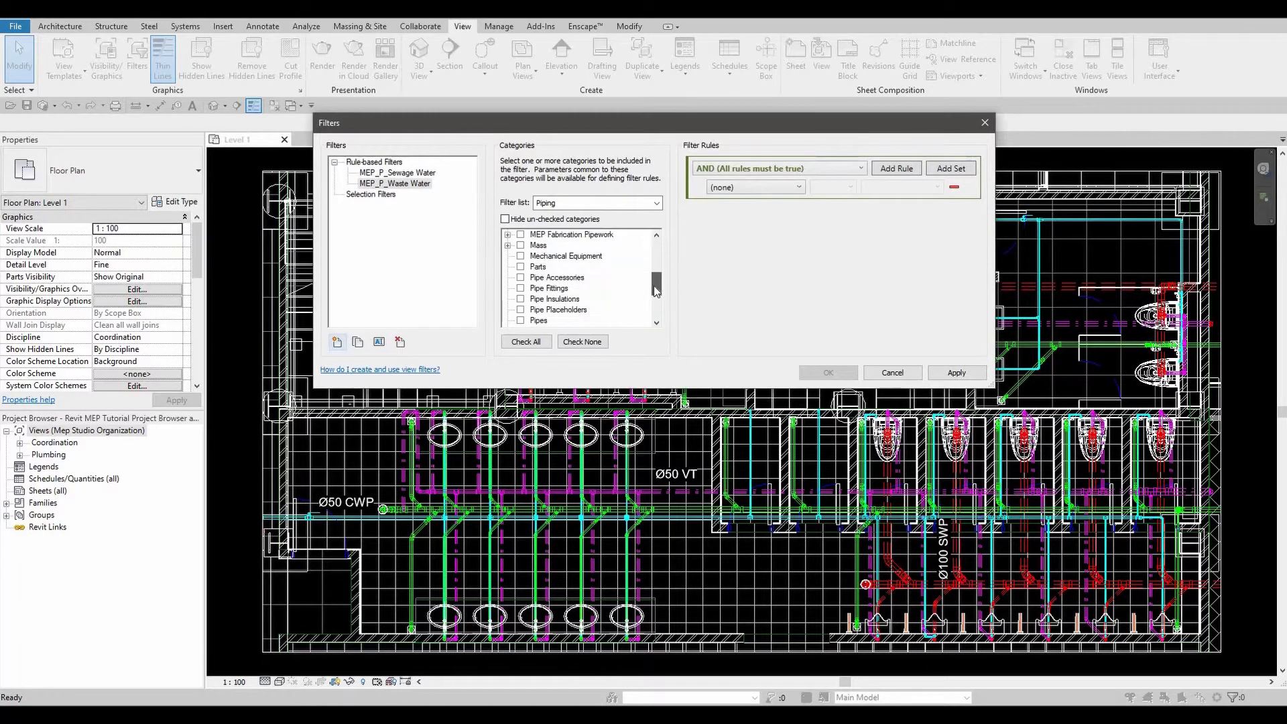
{"action": "left_click", "coordinate": [521, 277]}
{"action": "left_click", "coordinate": [521, 287]}
{"action": "left_click", "coordinate": [520, 298]}
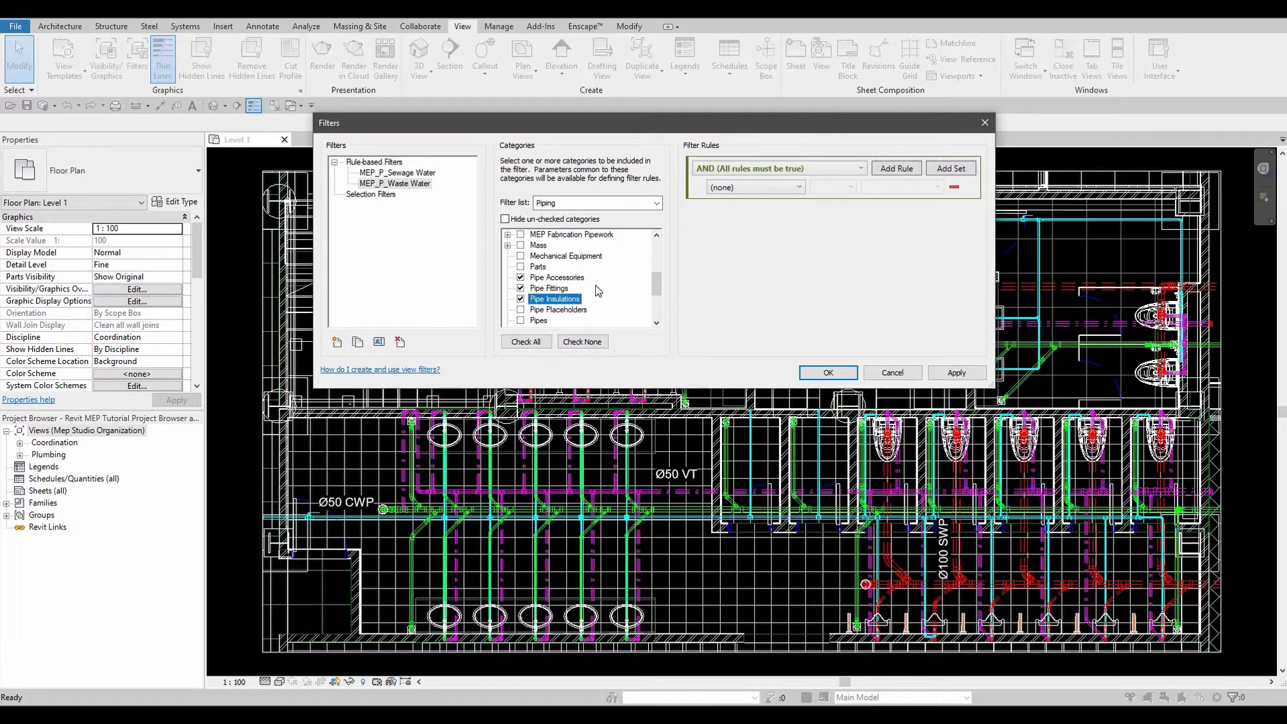
{"action": "left_click", "coordinate": [521, 320]}
- Define the waste water filter's rule as System Abbreviation equals WWP and apply it
{"action": "left_click", "coordinate": [781, 188]}
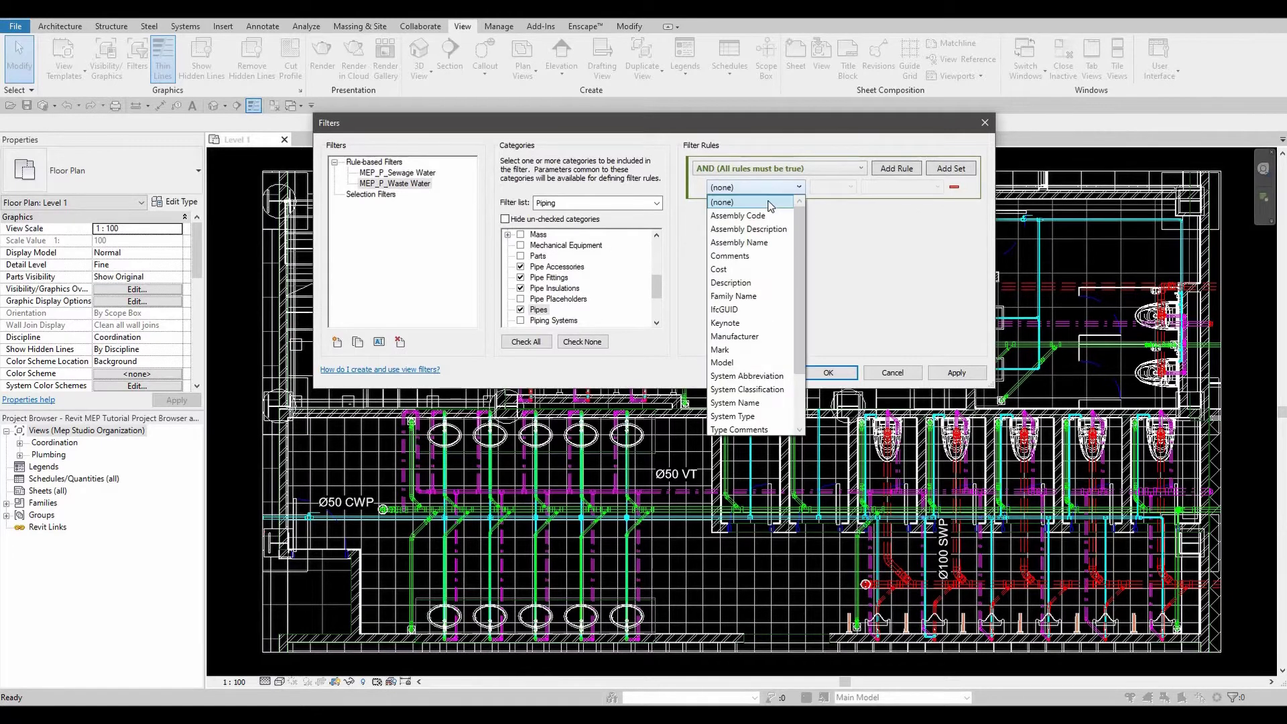
{"action": "left_click", "coordinate": [740, 376]}
{"action": "left_click", "coordinate": [850, 187]}
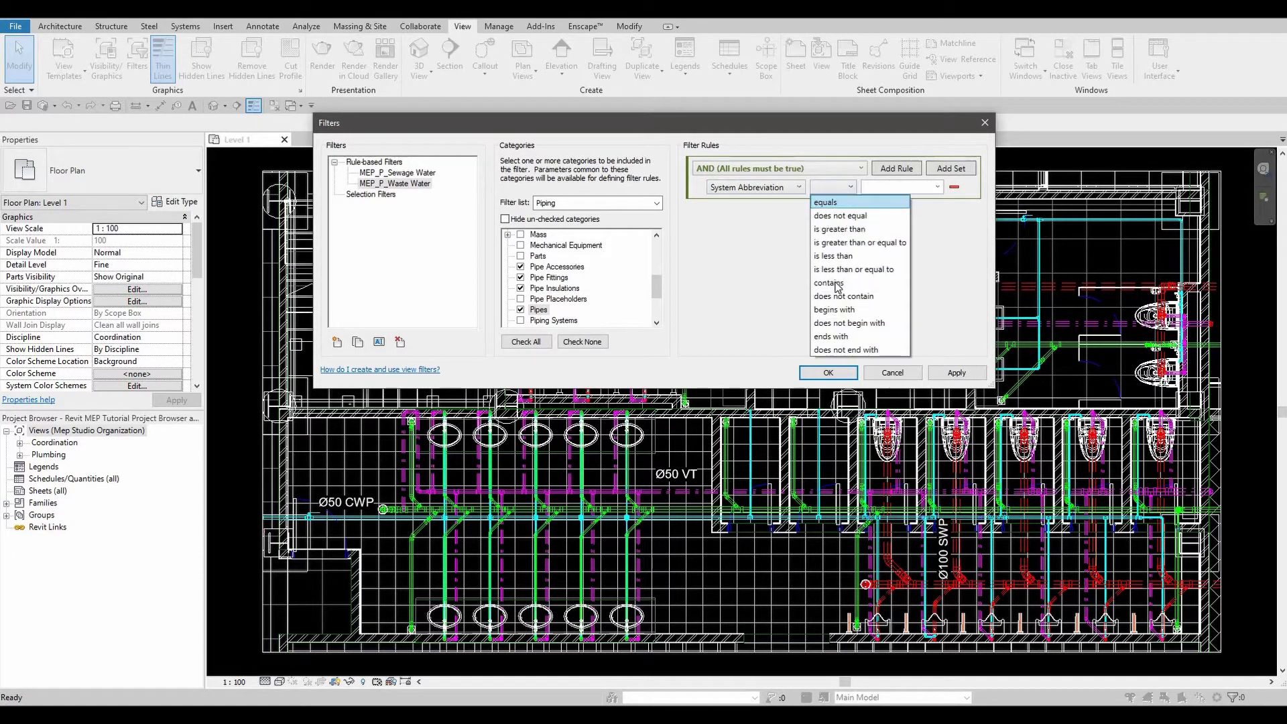
{"action": "left_click", "coordinate": [829, 203]}
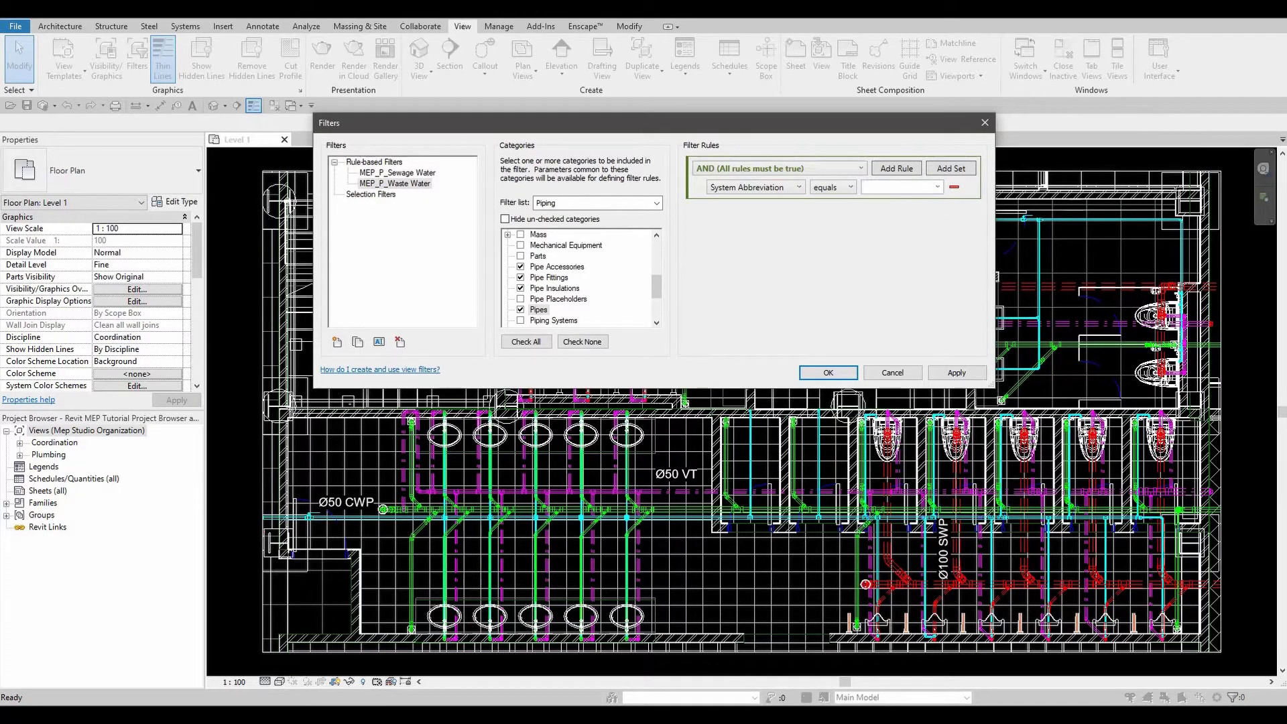
{"action": "type", "text": "WWP"}
{"action": "left_click", "coordinate": [956, 373]}
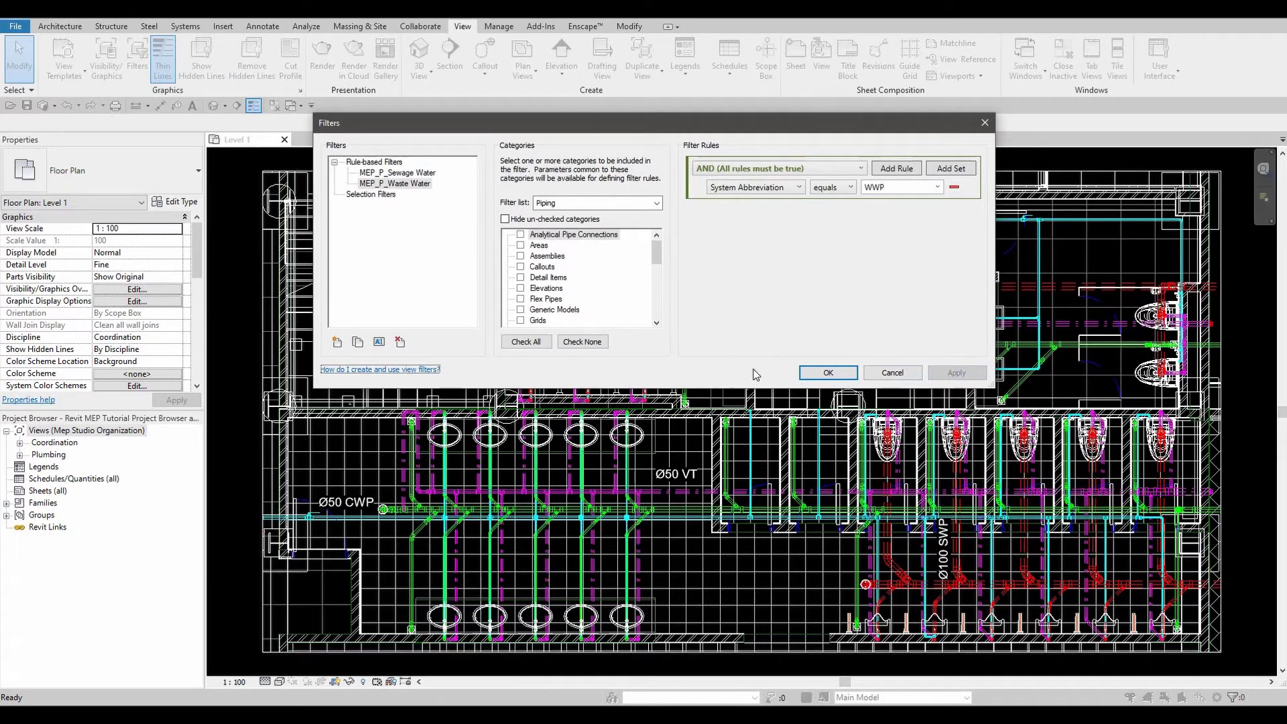
- Create a third rule-based view filter named MEP_P_Vent
{"action": "left_click", "coordinate": [337, 343]}
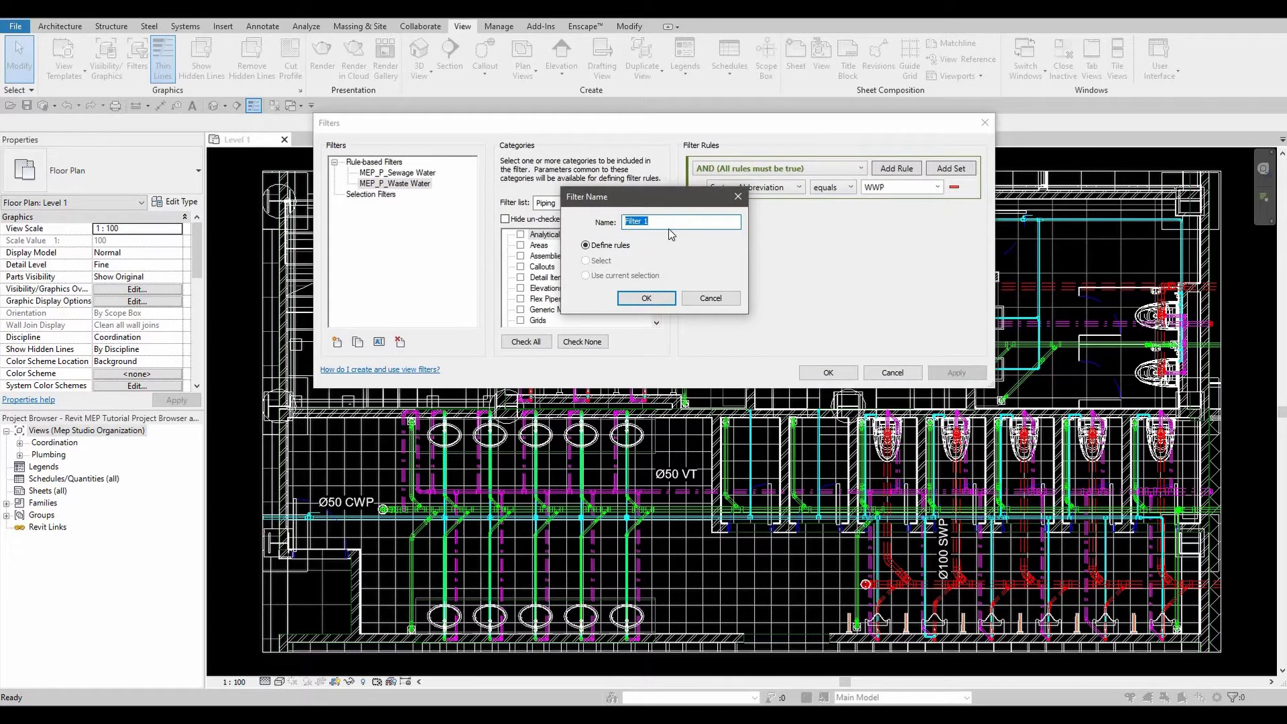
{"action": "type", "text": "MEP_P_Vent"}
{"action": "left_click", "coordinate": [646, 298]}
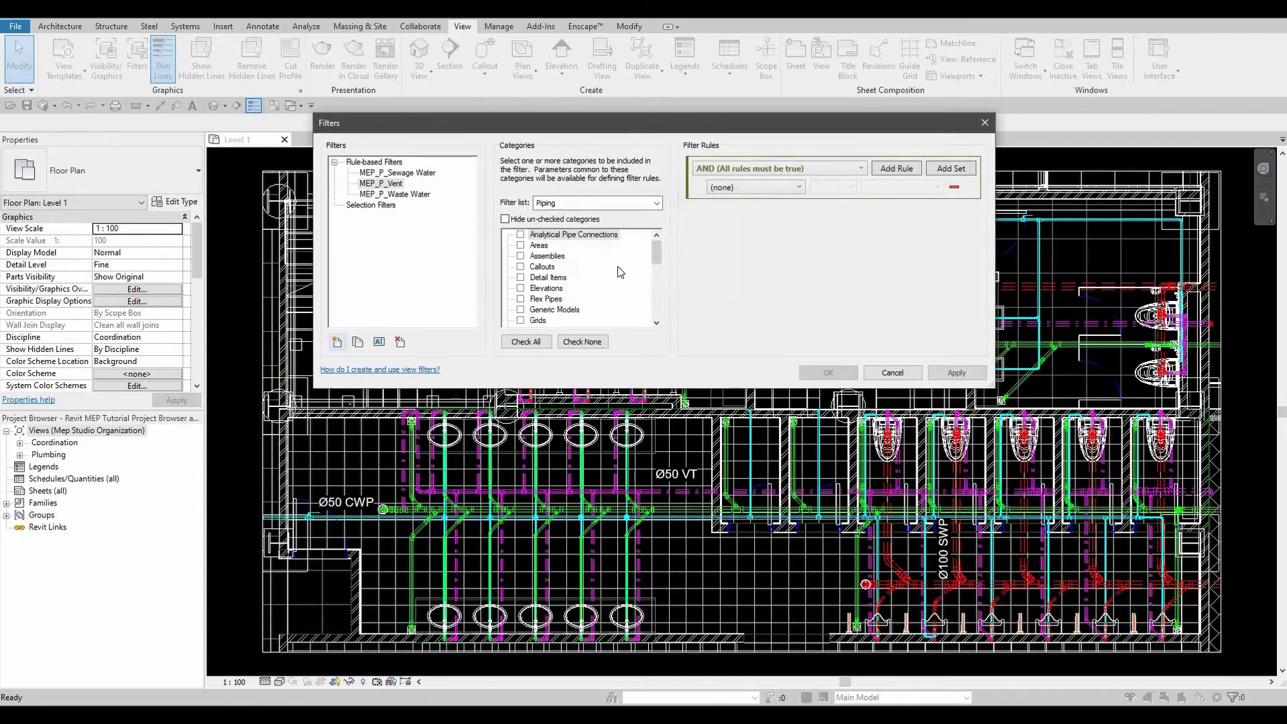
- Include Pipe Accessories, Pipe Fittings, Pipe Insulations and Pipes in the MEP_P_Vent filter
{"action": "left_click", "coordinate": [545, 288]}
{"action": "scroll", "coordinate": [541, 302], "scroll_direction": "down", "scroll_amount": 4}
{"action": "scroll", "coordinate": [540, 309], "scroll_direction": "down", "scroll_amount": 1}
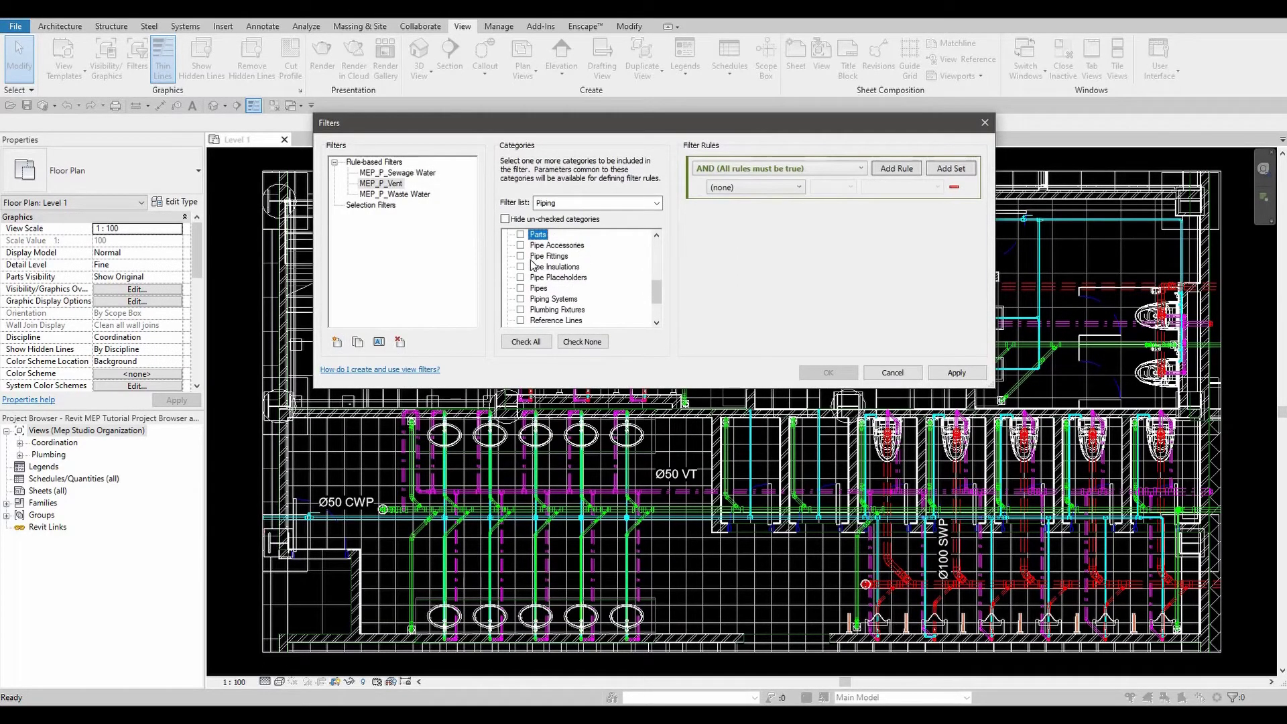
{"action": "left_click", "coordinate": [521, 255]}
{"action": "left_click", "coordinate": [521, 245]}
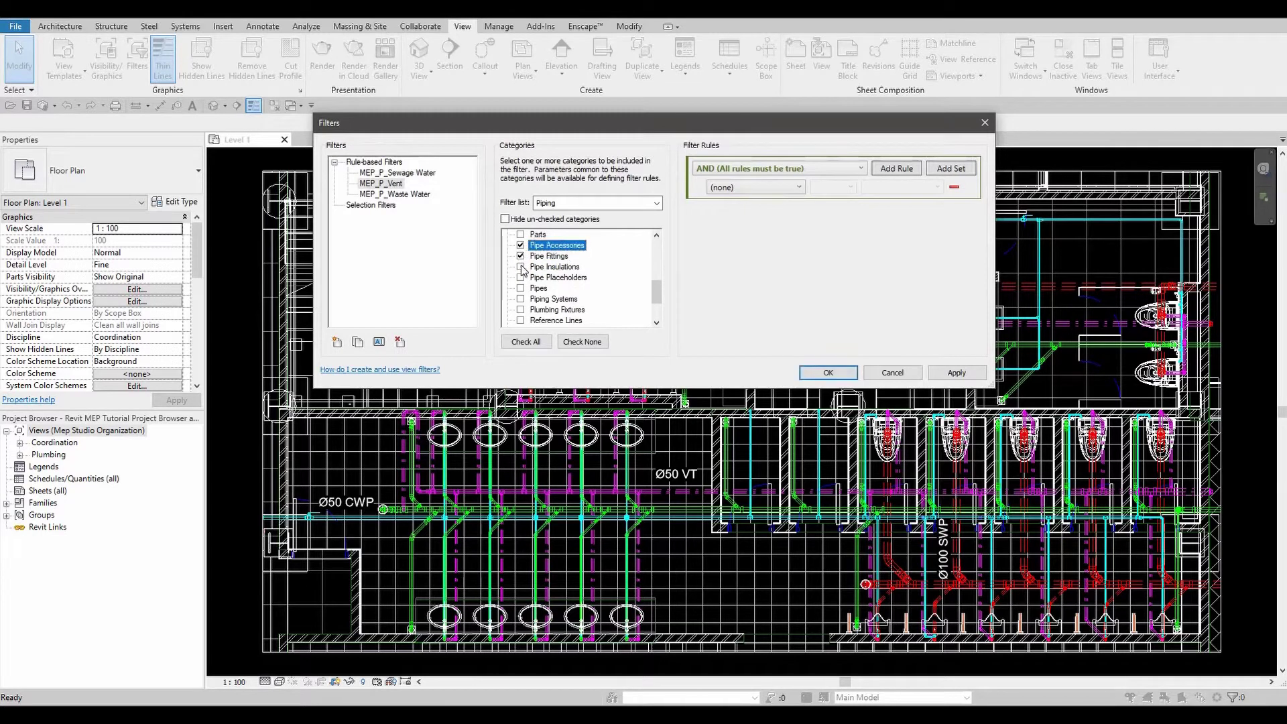
{"action": "left_click", "coordinate": [521, 267]}
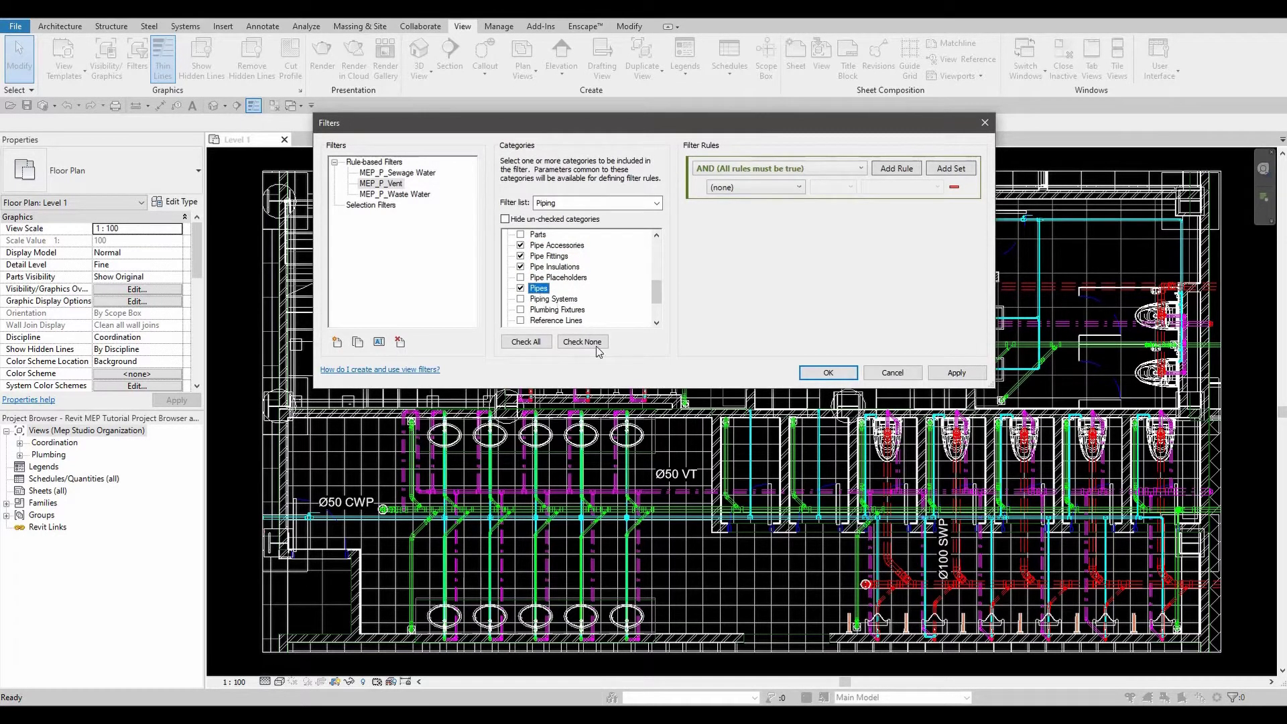
- Define the vent filter's rule as System Abbreviation equals VT and apply it
{"action": "left_click", "coordinate": [772, 188]}
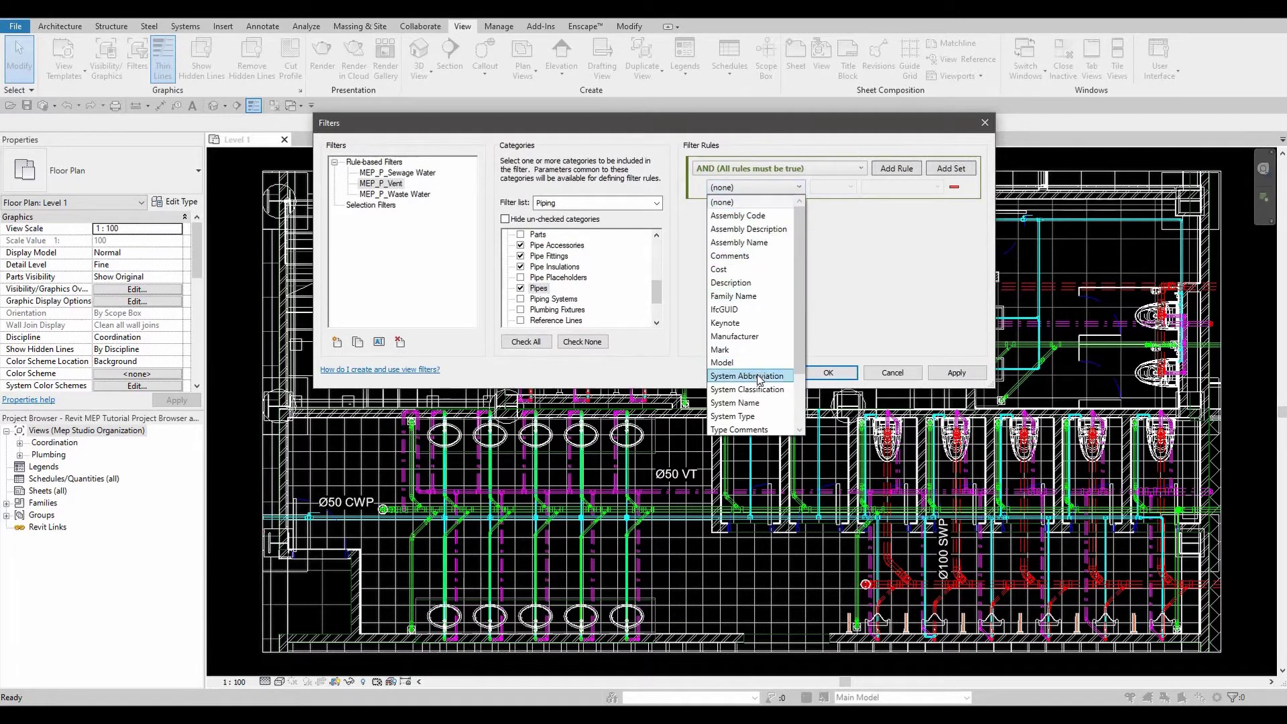
{"action": "left_click", "coordinate": [759, 376]}
{"action": "left_click", "coordinate": [850, 188]}
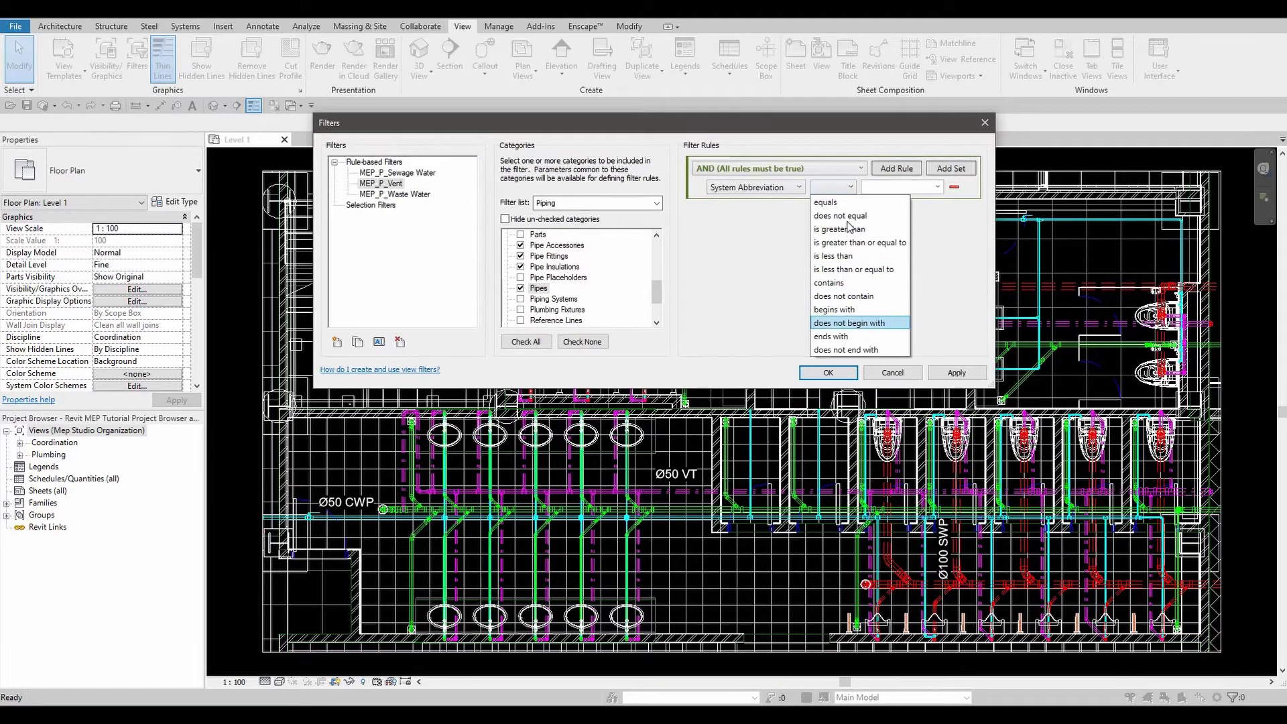
{"action": "left_click", "coordinate": [837, 199]}
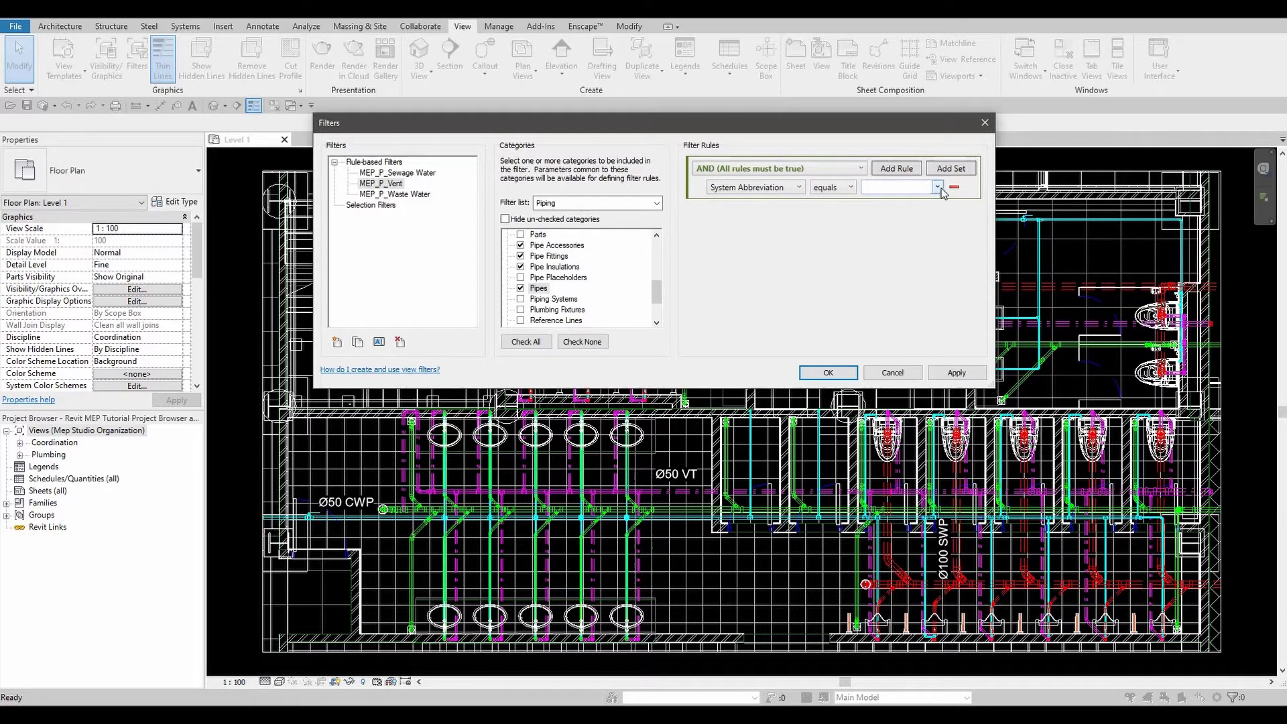
{"action": "left_click", "coordinate": [905, 187]}
{"action": "left_click", "coordinate": [953, 374]}
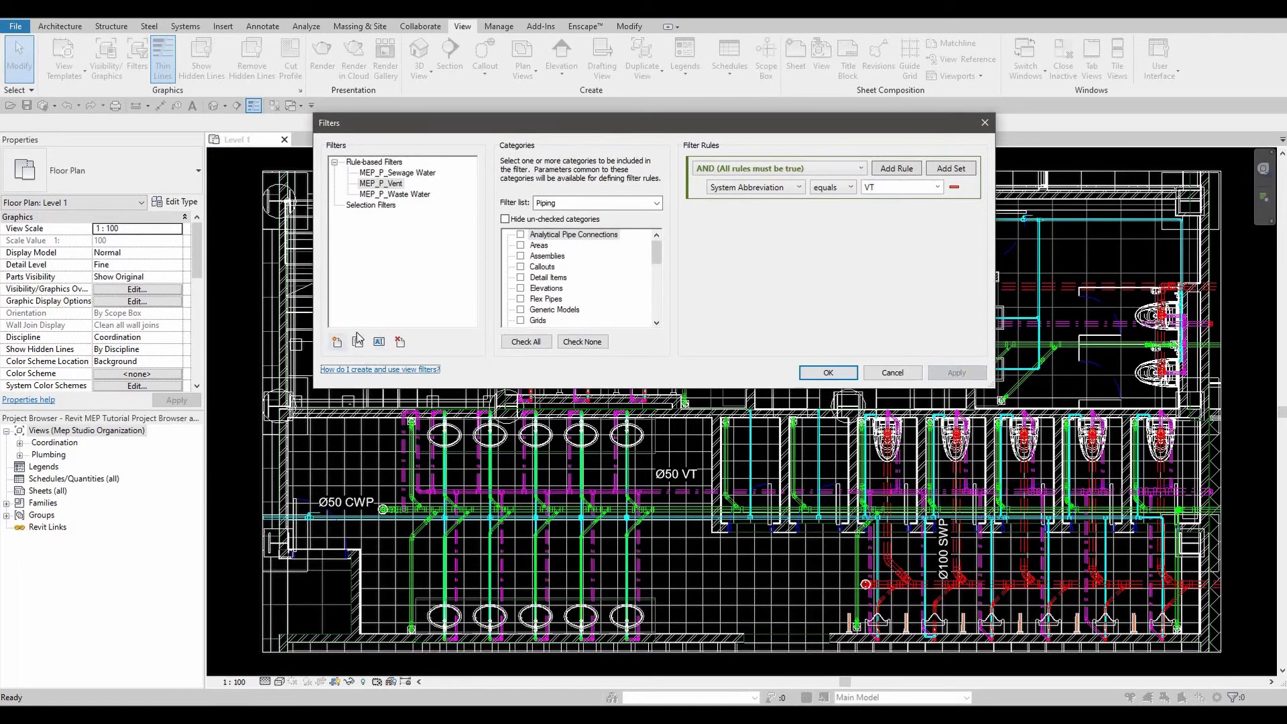
- Create a fourth rule-based view filter named MEP_P_Cold Water
{"action": "left_click", "coordinate": [337, 342]}
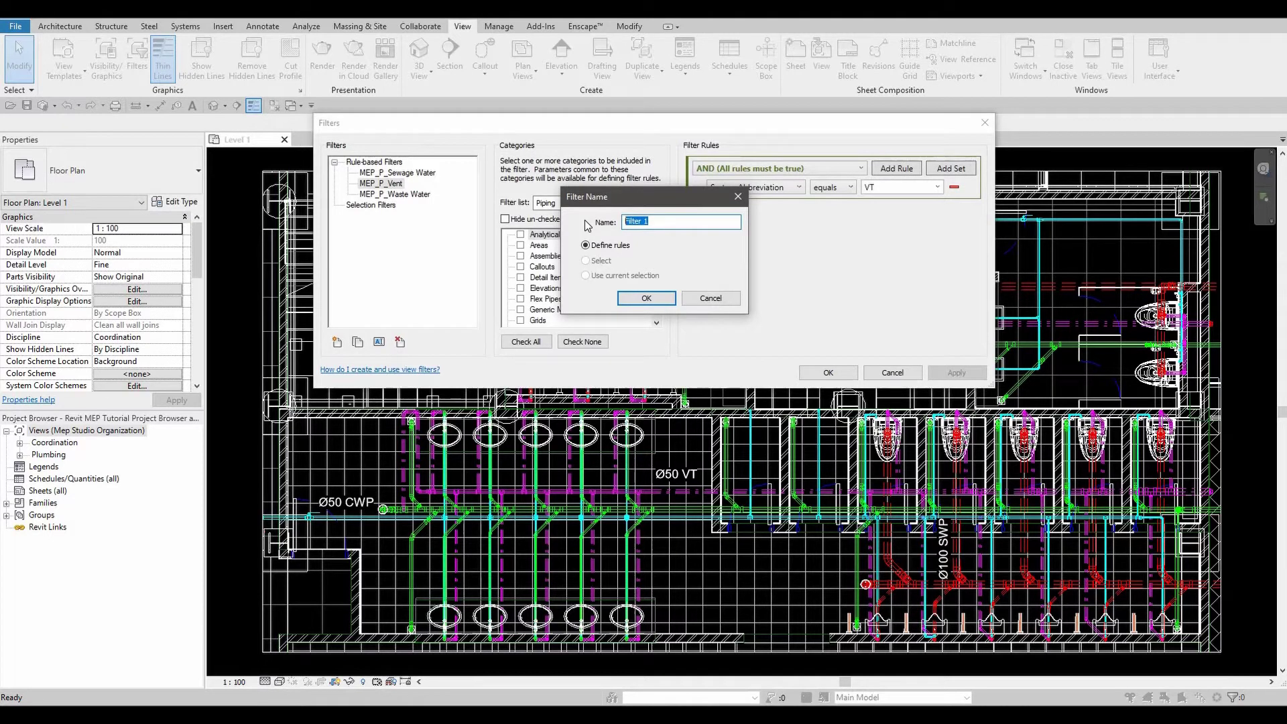
{"action": "type", "text": "MEP_P_Cold Wa"}
{"action": "left_click", "coordinate": [663, 298]}
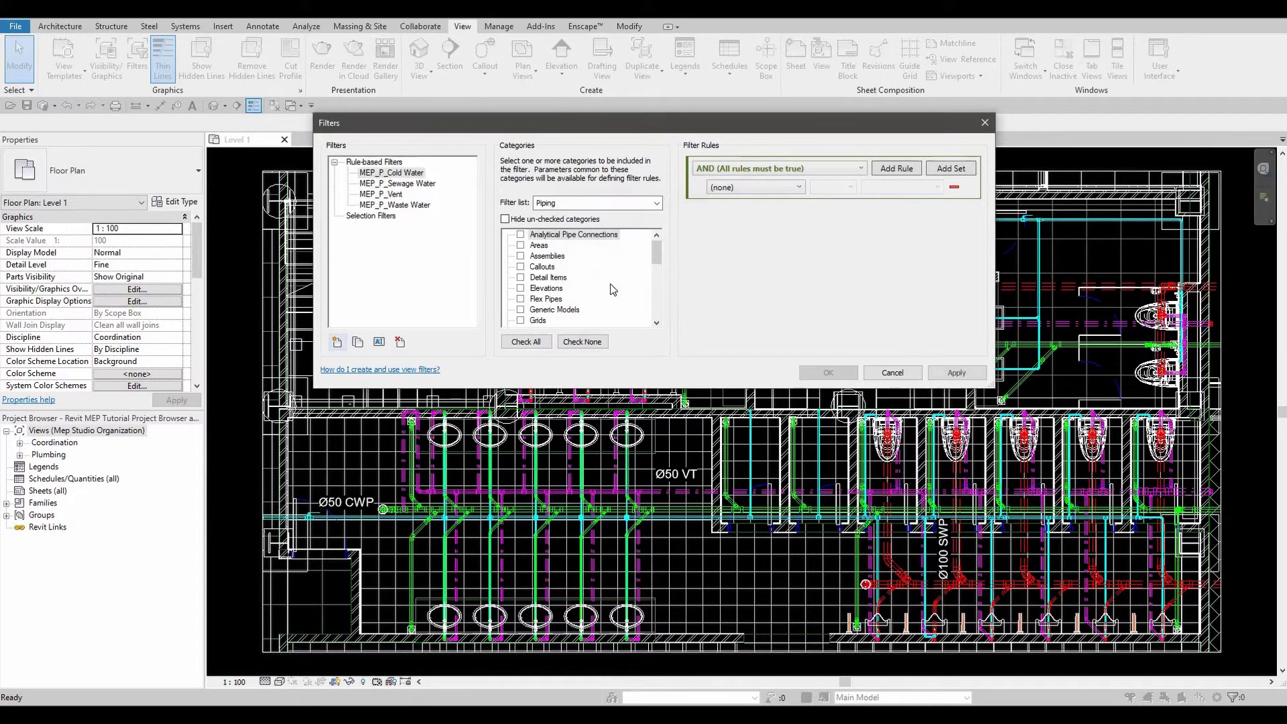
- Include Pipe Accessories, Pipe Fittings, Pipe Insulations and Pipes in the MEP_P_Cold Water filter
{"action": "left_click", "coordinate": [534, 280]}
{"action": "key", "text": "p"}
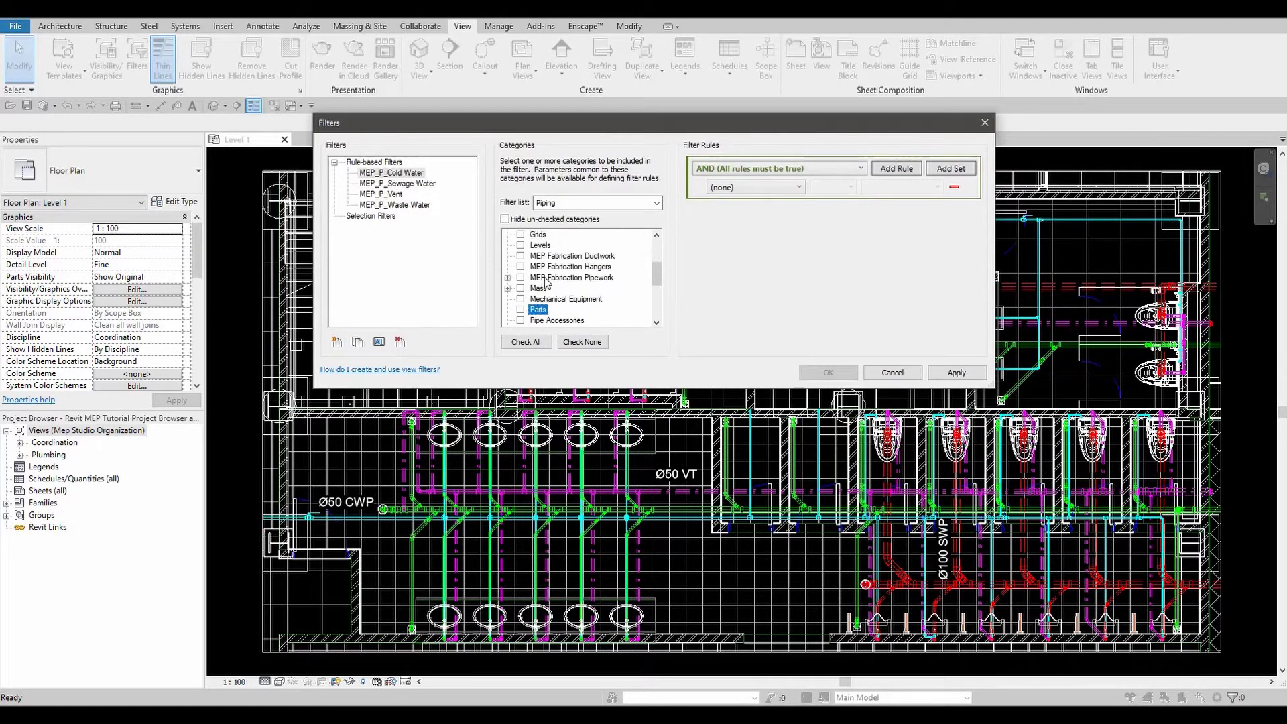
{"action": "scroll", "coordinate": [535, 282], "scroll_direction": "down", "scroll_amount": 1}
{"action": "left_click", "coordinate": [520, 277]}
{"action": "left_click", "coordinate": [520, 288]}
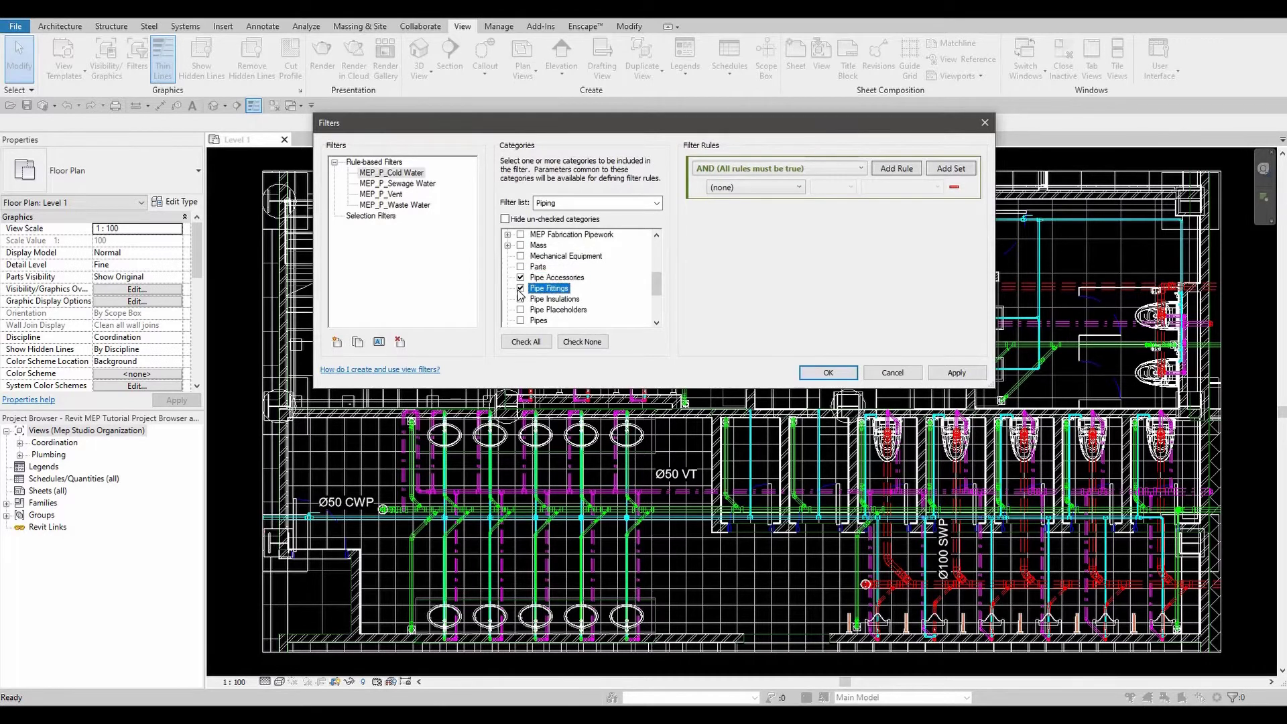
{"action": "left_click", "coordinate": [521, 299]}
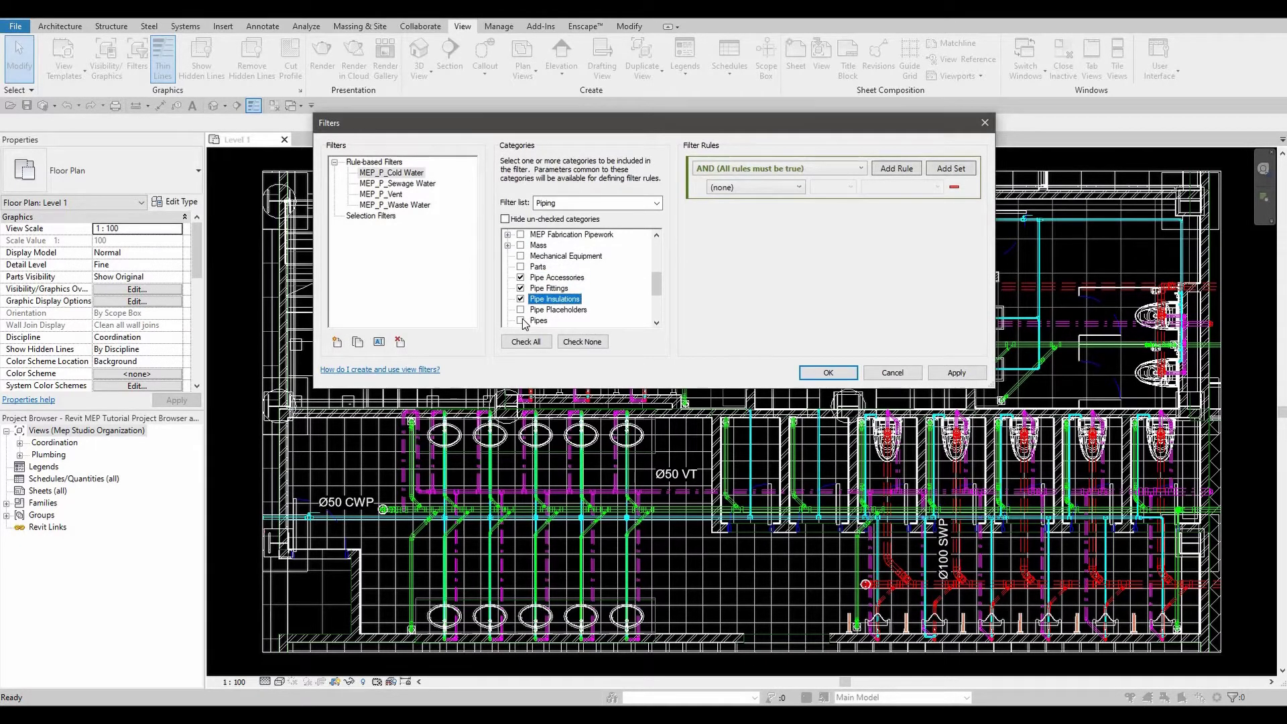
{"action": "left_click", "coordinate": [521, 320]}
- Define the cold water filter's rule as System Abbreviation equals CWP and accept the filter definitions
{"action": "left_click", "coordinate": [798, 187]}
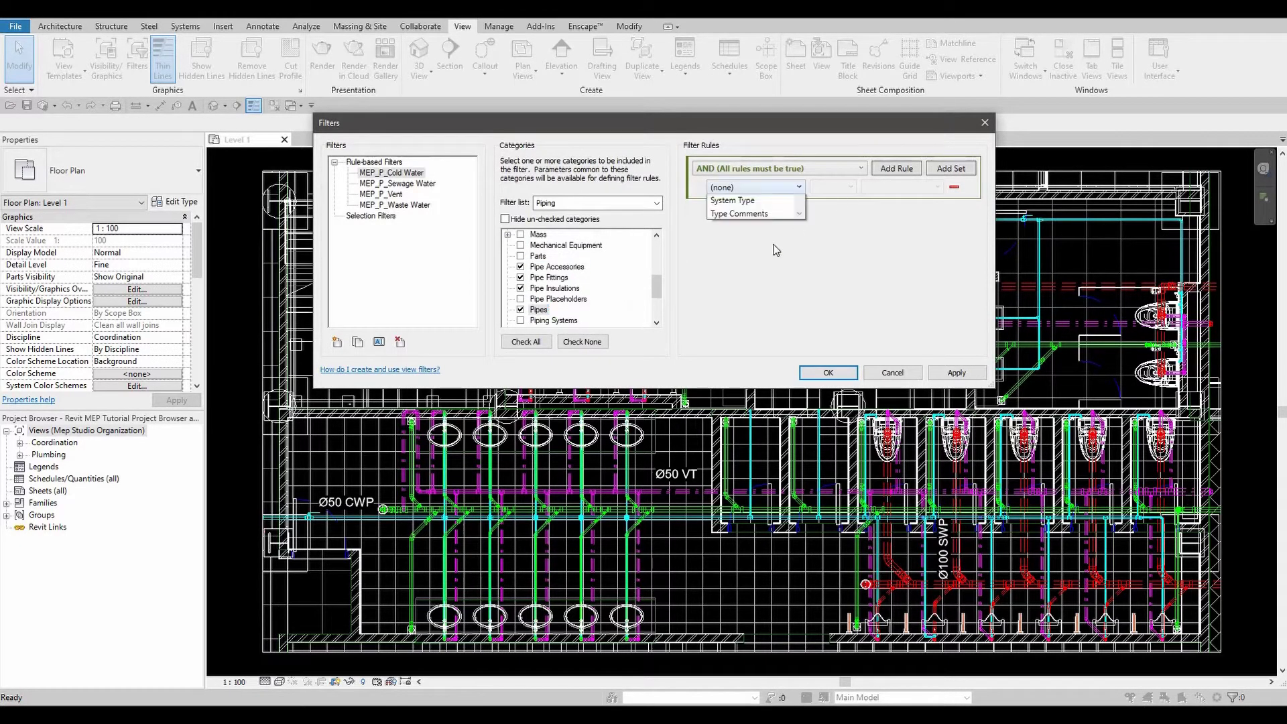
{"action": "left_click", "coordinate": [761, 382]}
{"action": "left_click", "coordinate": [850, 189]}
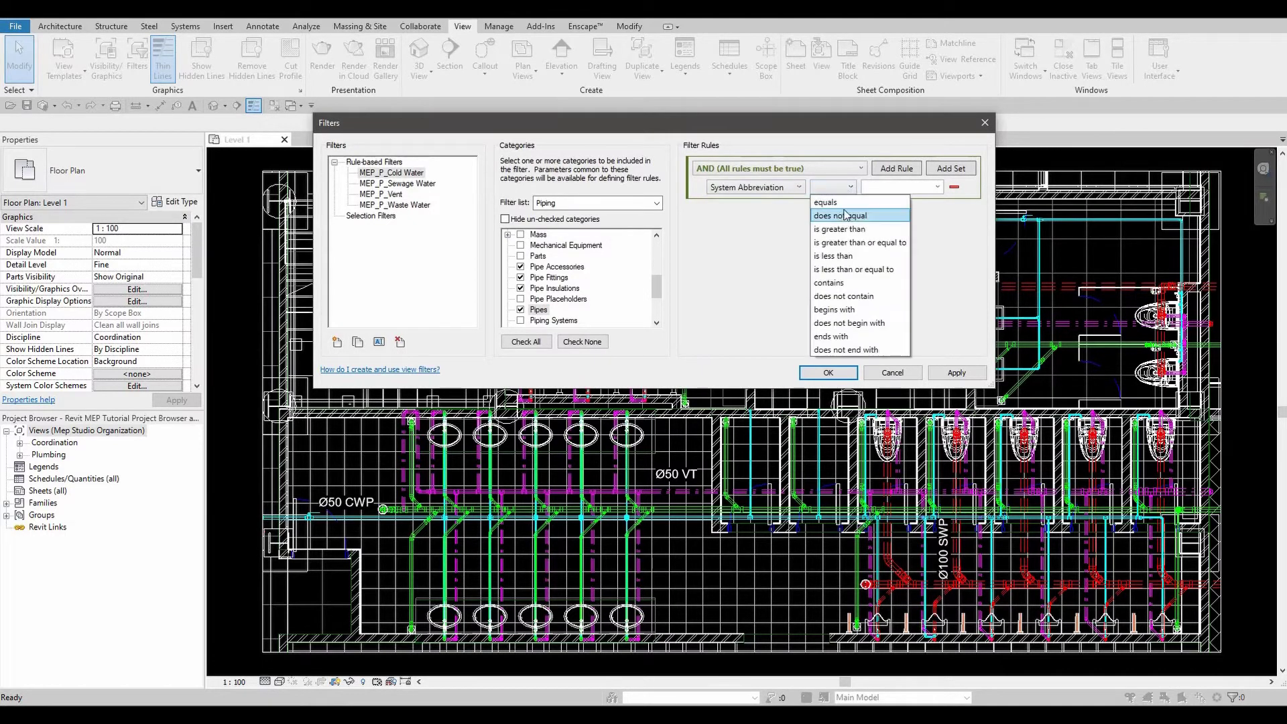
{"action": "left_click", "coordinate": [828, 202]}
{"action": "left_click", "coordinate": [936, 188]}
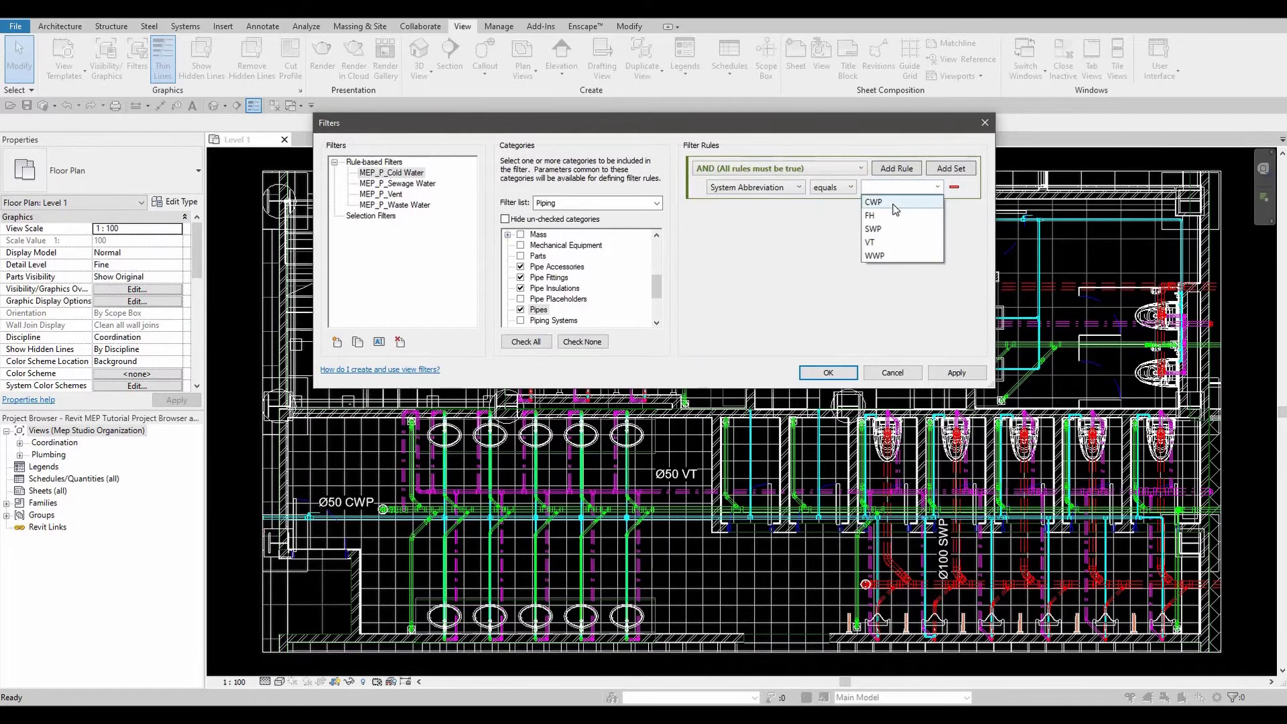
{"action": "left_click", "coordinate": [893, 204]}
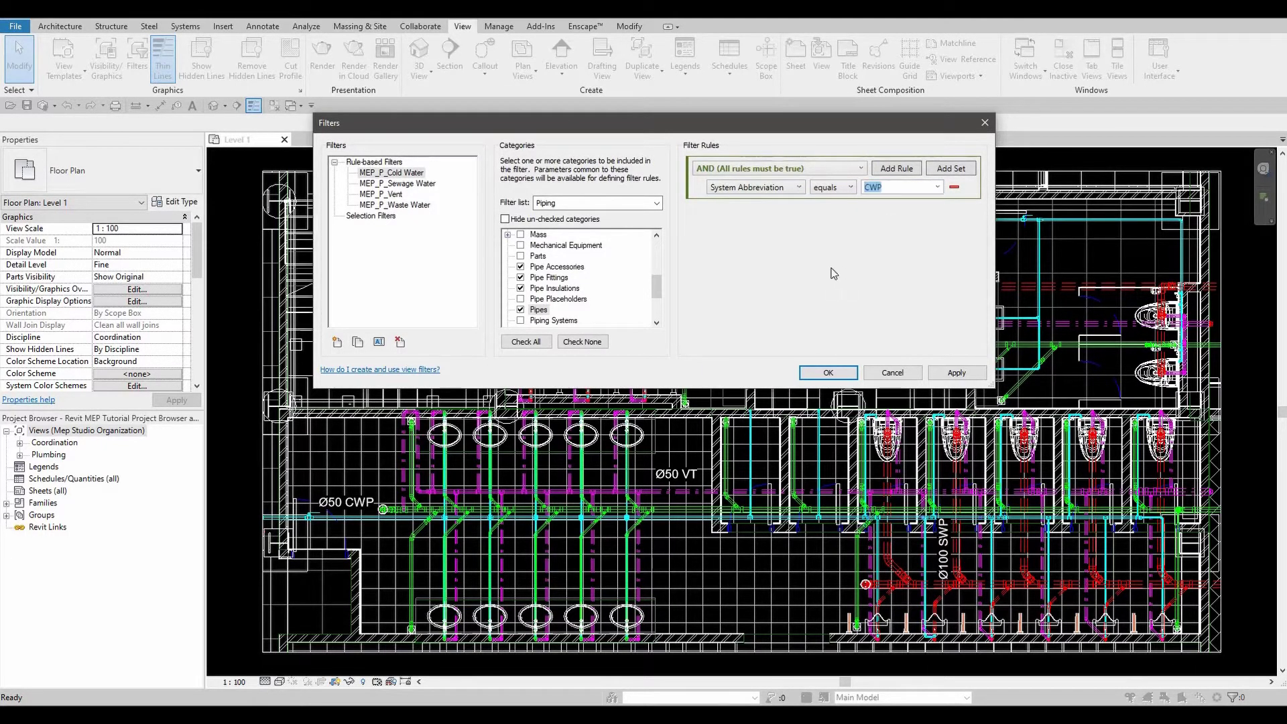
{"action": "left_click", "coordinate": [835, 368]}
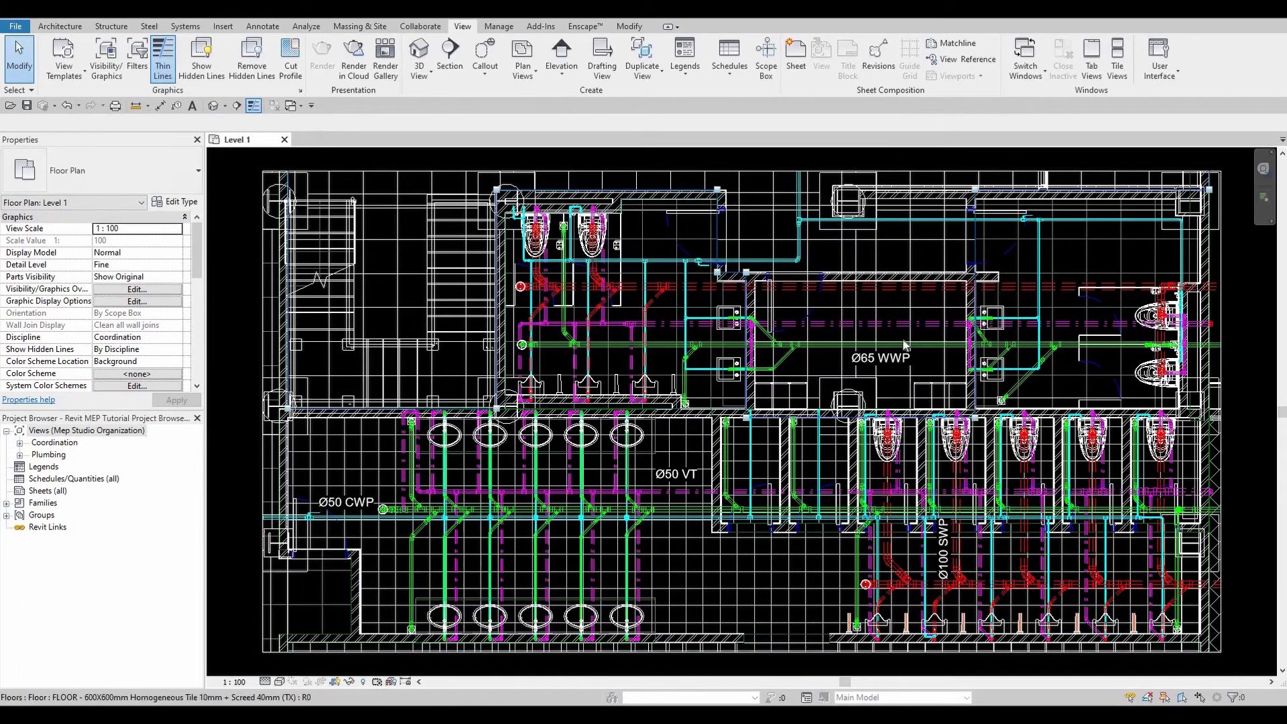
- Add the Cold Water, Sewage Water, Vent and Waste Water filters to the Cold Water view template's filter overrides
{"action": "left_click", "coordinate": [63, 64]}
{"action": "left_click", "coordinate": [79, 155]}
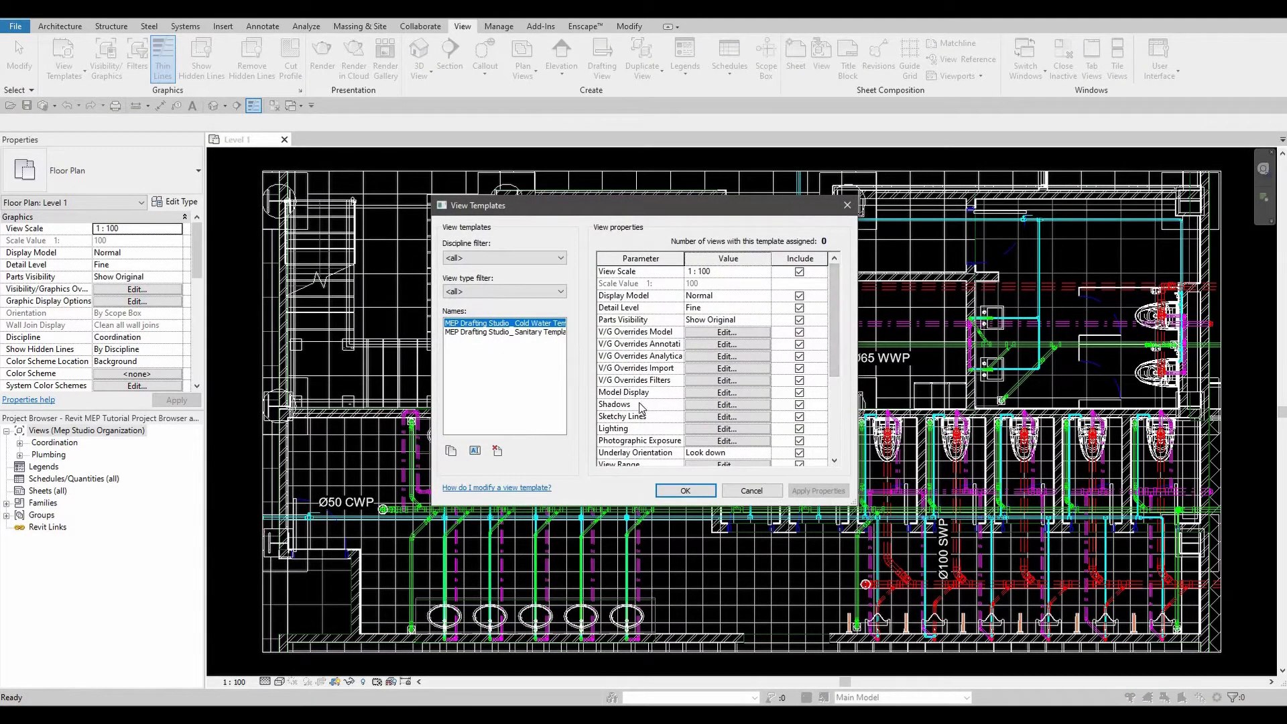
{"action": "left_click", "coordinate": [708, 380]}
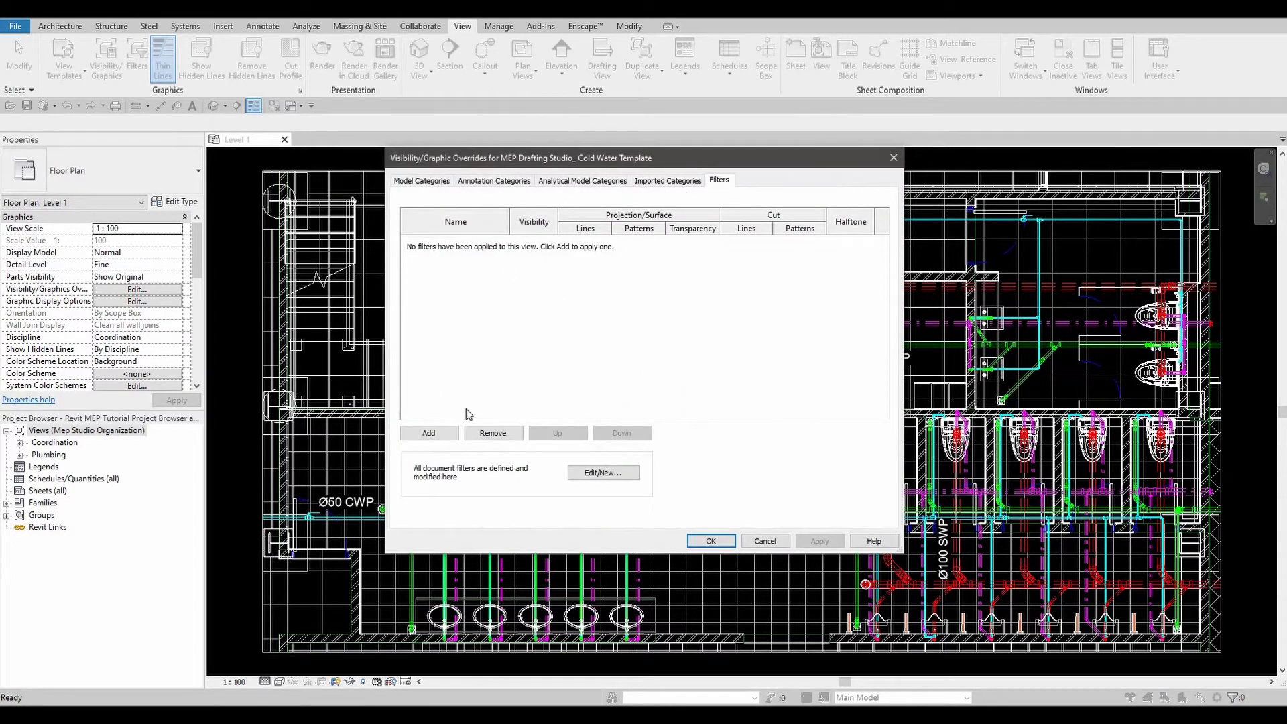
{"action": "left_click", "coordinate": [437, 432]}
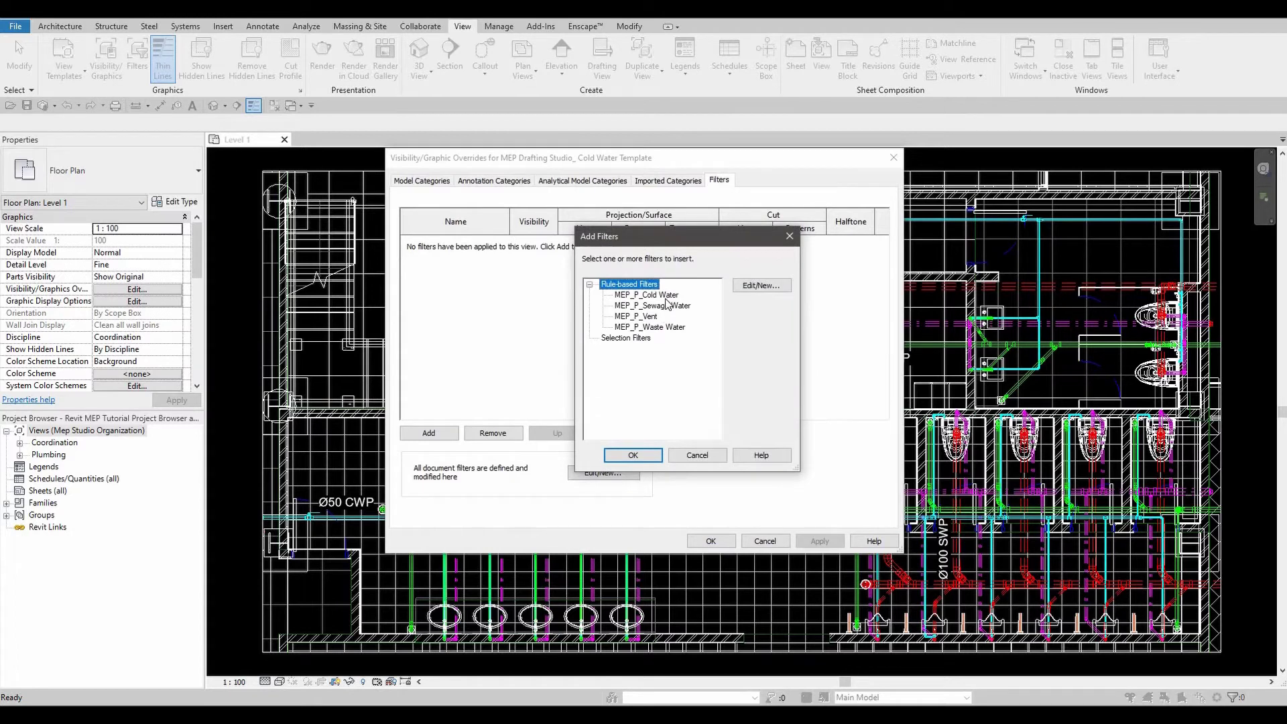
{"action": "left_click", "coordinate": [663, 295]}
{"action": "left_click", "coordinate": [662, 305], "text": "ctrl"}
{"action": "left_click", "coordinate": [652, 319], "text": "ctrl"}
{"action": "left_click", "coordinate": [650, 326], "text": "ctrl"}
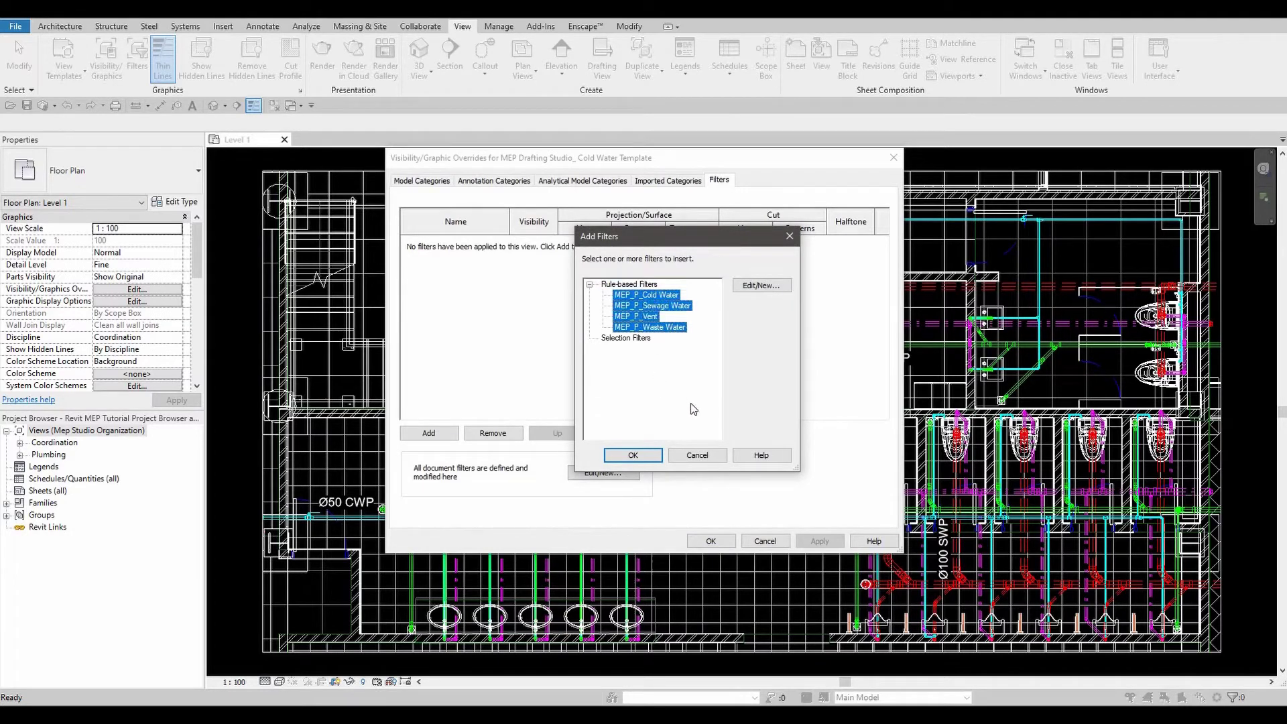
{"action": "left_click", "coordinate": [632, 454]}
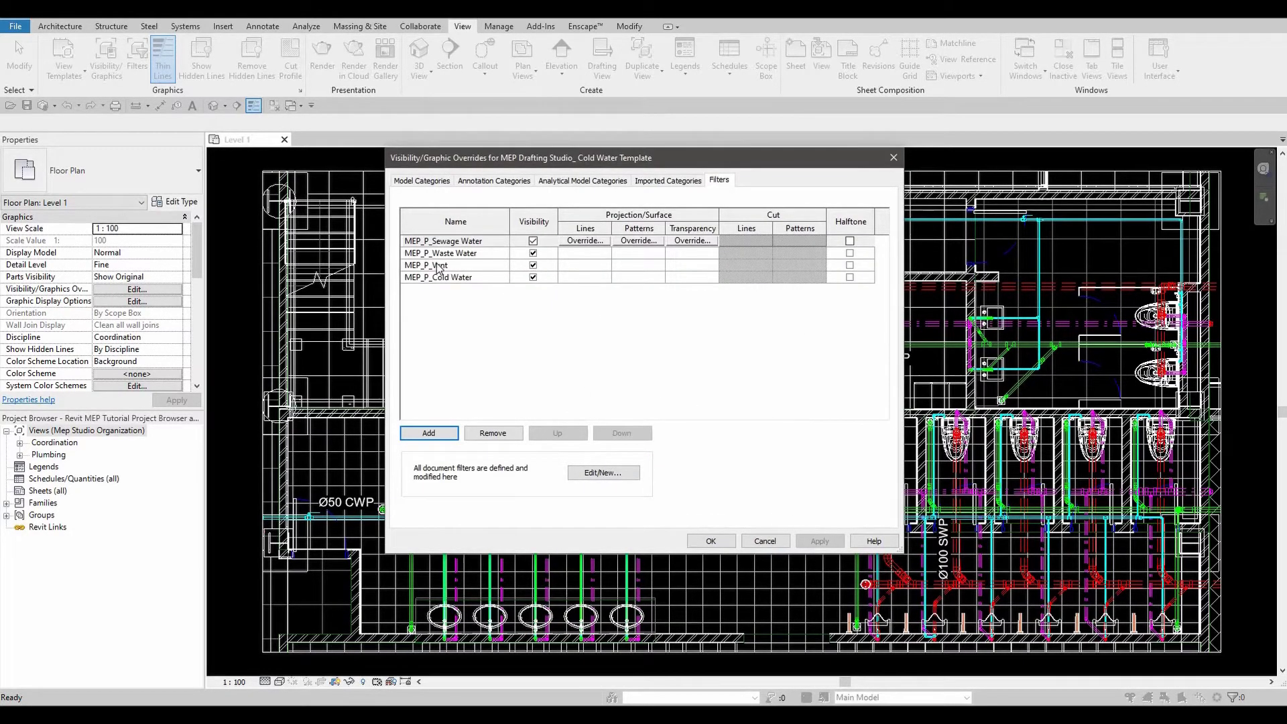
- Turn off visibility of the Sewage Water, Waste Water and Vent filters in the Cold Water template
{"action": "left_click", "coordinate": [533, 253]}
{"action": "left_click", "coordinate": [533, 242]}
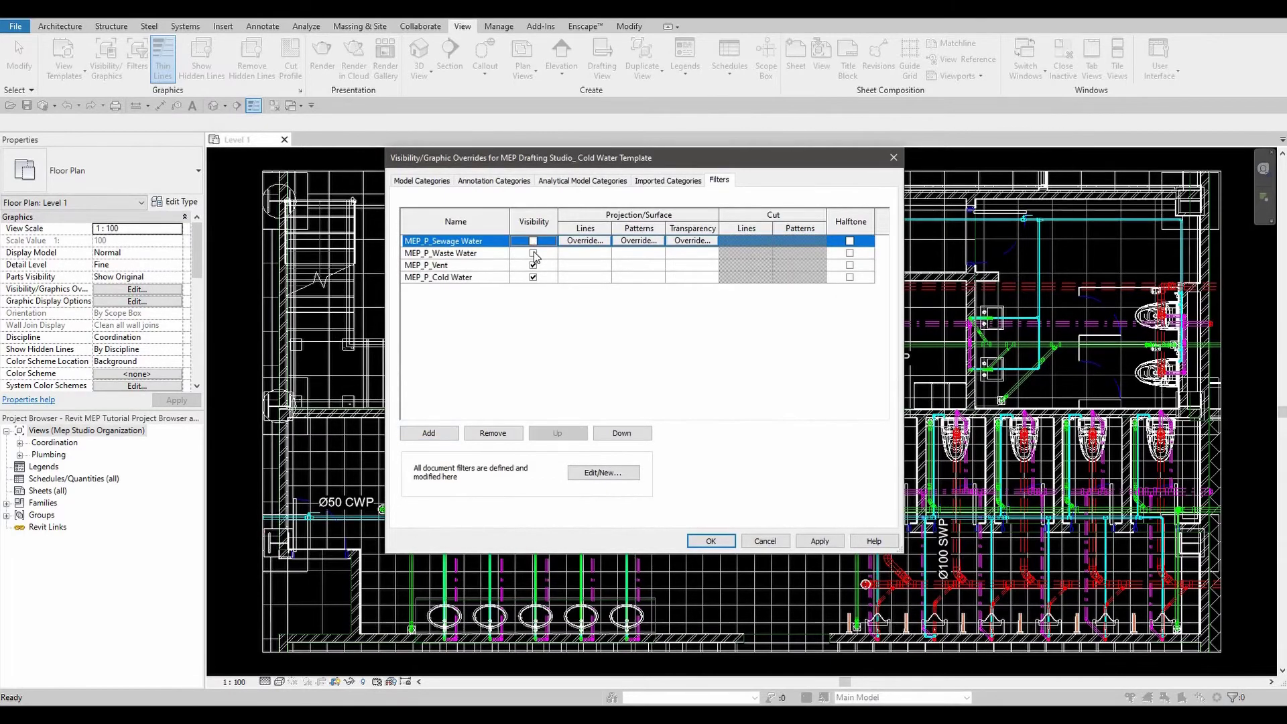
{"action": "left_click", "coordinate": [533, 264]}
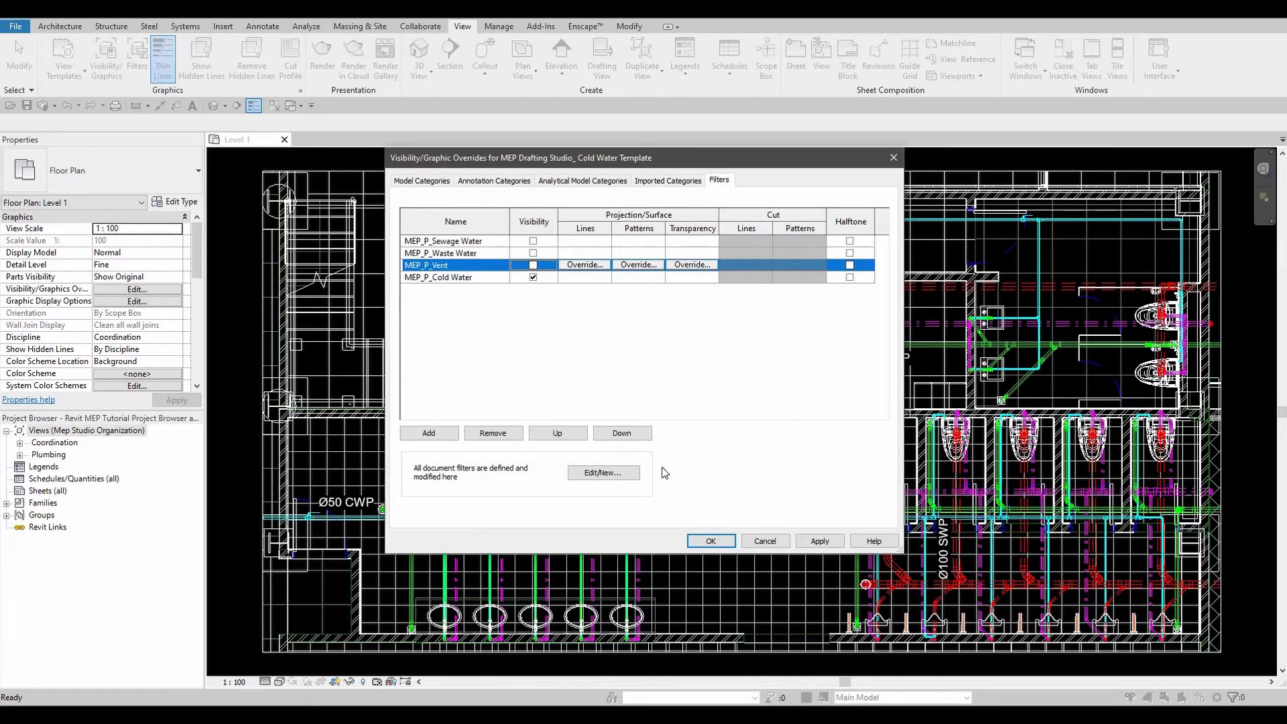
{"action": "left_click", "coordinate": [709, 540]}
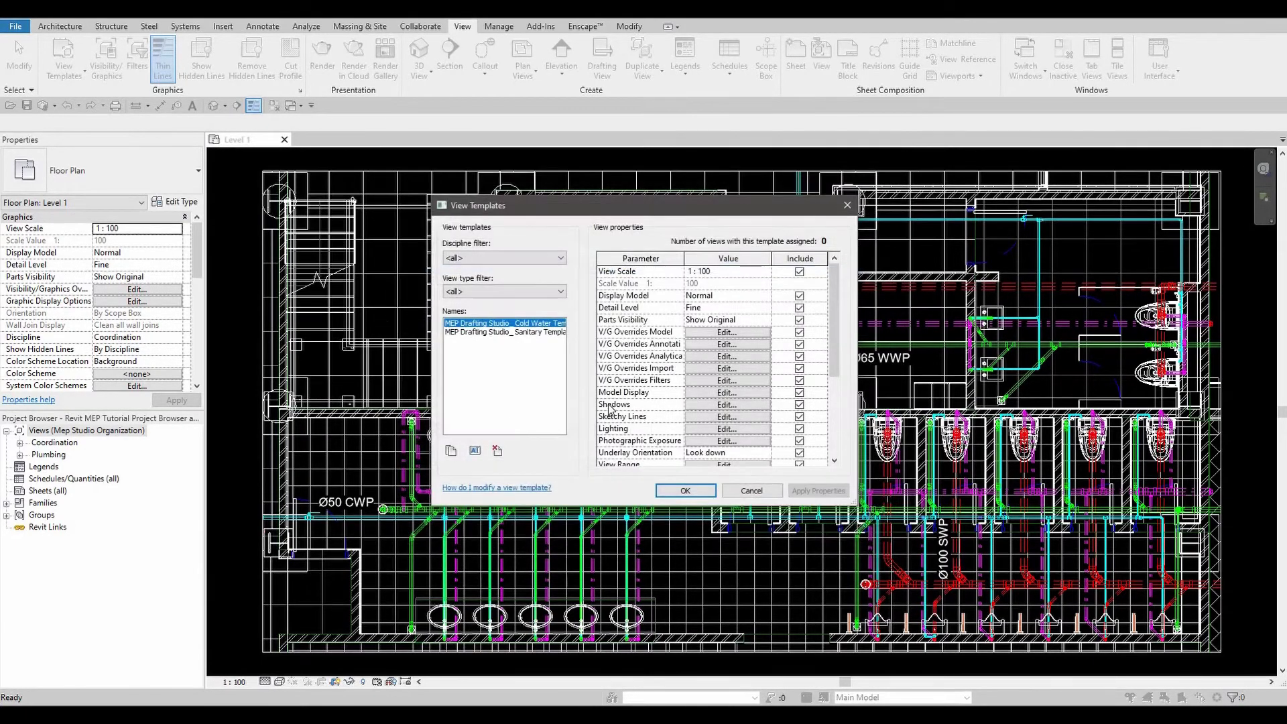
- Add all four MEP_P pipe filters to the Sanitary view template's filter overrides
{"action": "left_click", "coordinate": [514, 334]}
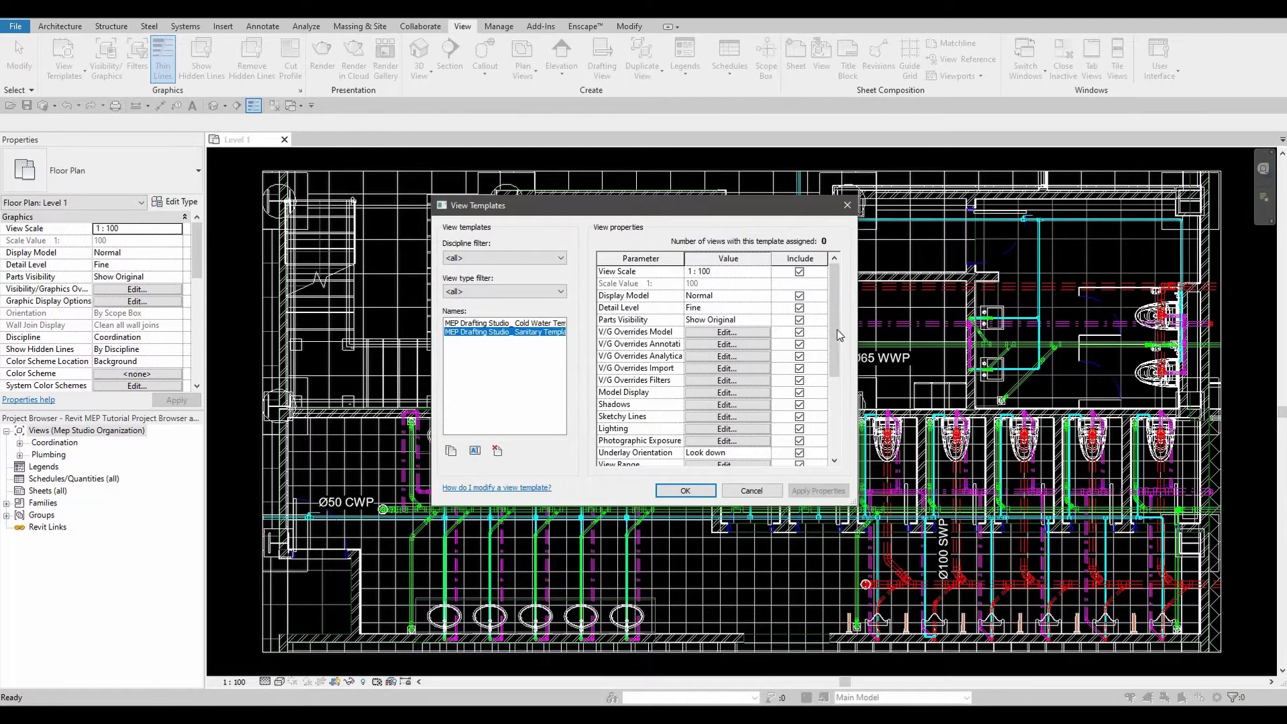
{"action": "scroll", "coordinate": [804, 376], "scroll_direction": "down", "scroll_amount": 3}
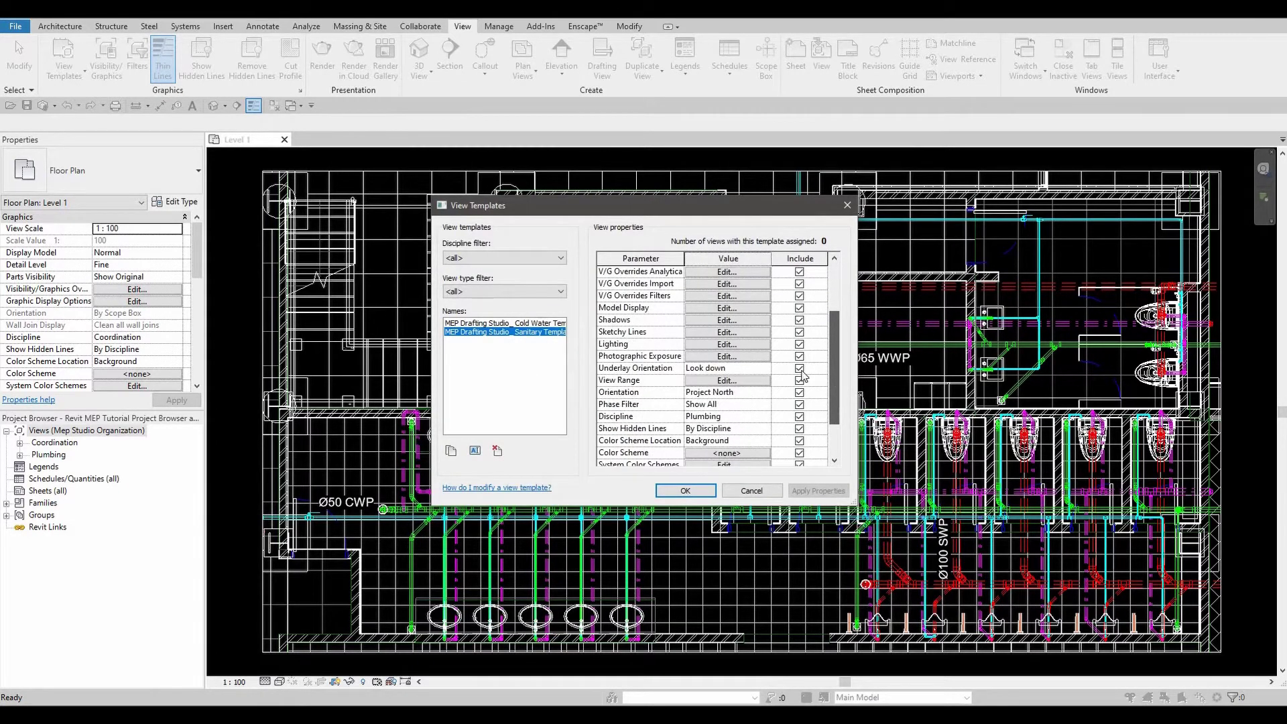
{"action": "left_click", "coordinate": [723, 298]}
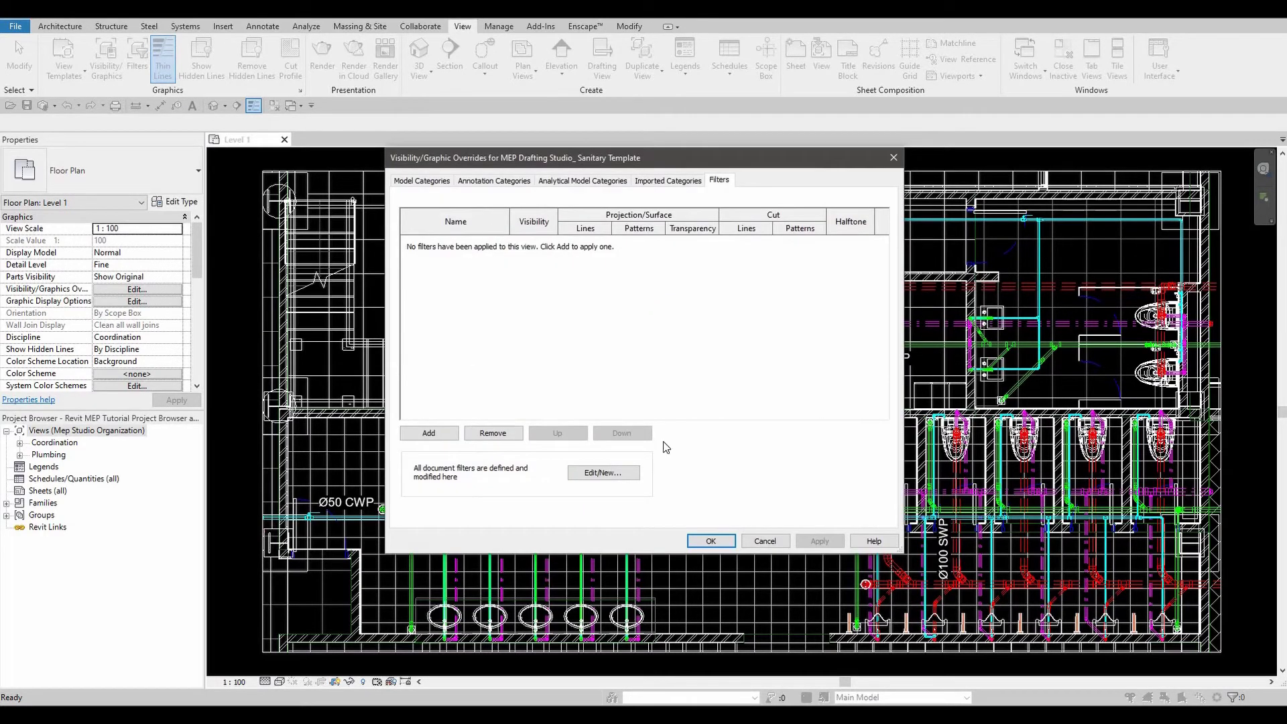
{"action": "left_click", "coordinate": [429, 435]}
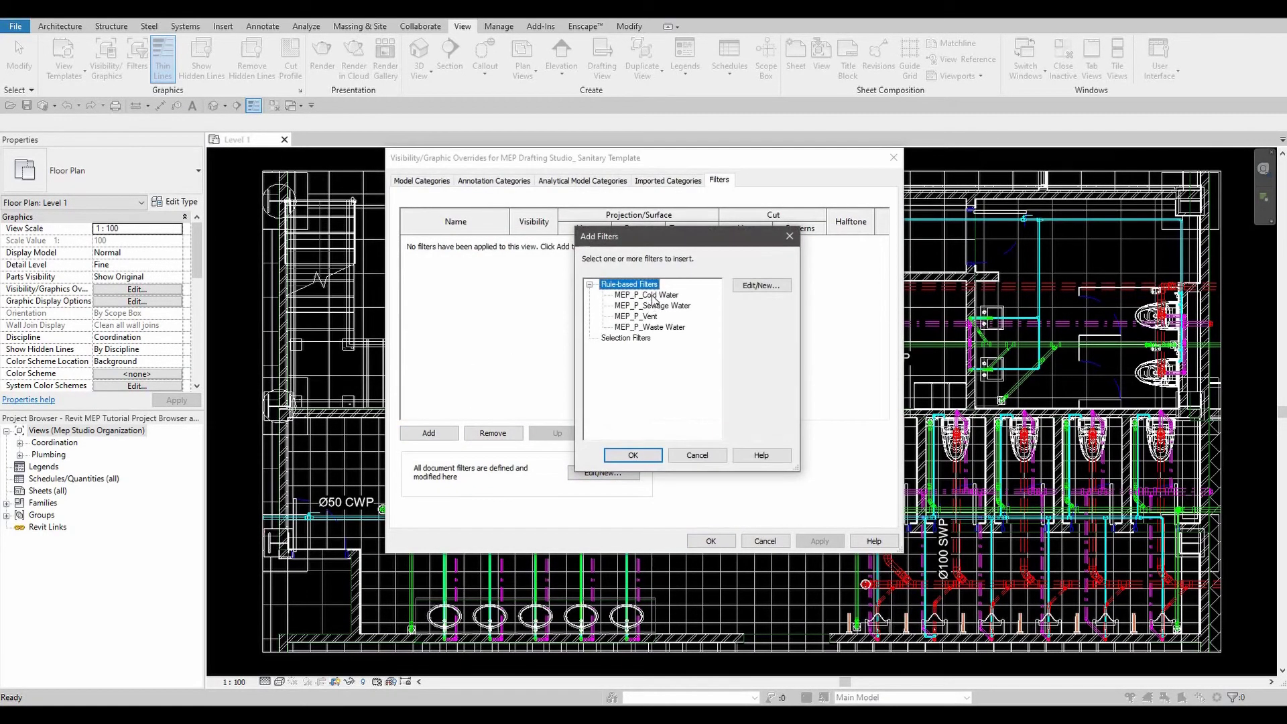
{"action": "left_click_drag", "start_coordinate": [660, 301], "coordinate": [646, 400]}
{"action": "left_click", "coordinate": [647, 455]}
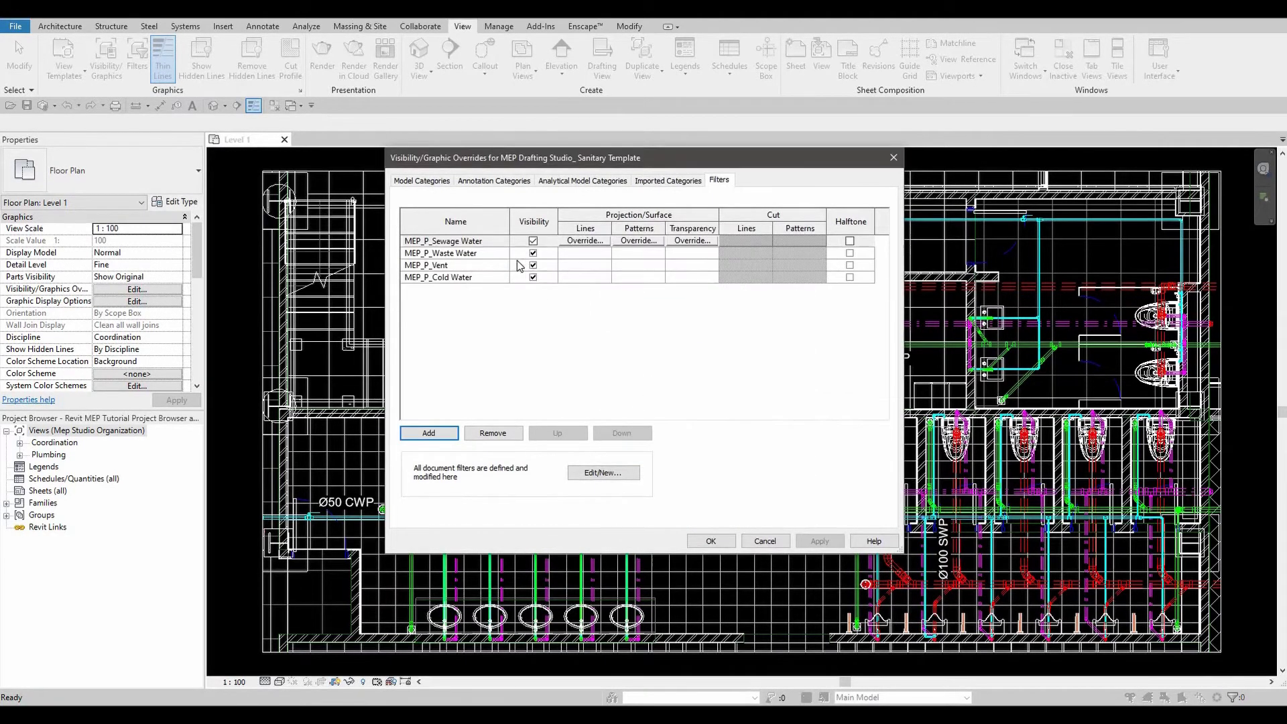
- Turn off visibility of the MEP_P_Cold Water filter in the Sanitary template and save the view templates
{"action": "left_click", "coordinate": [533, 277]}
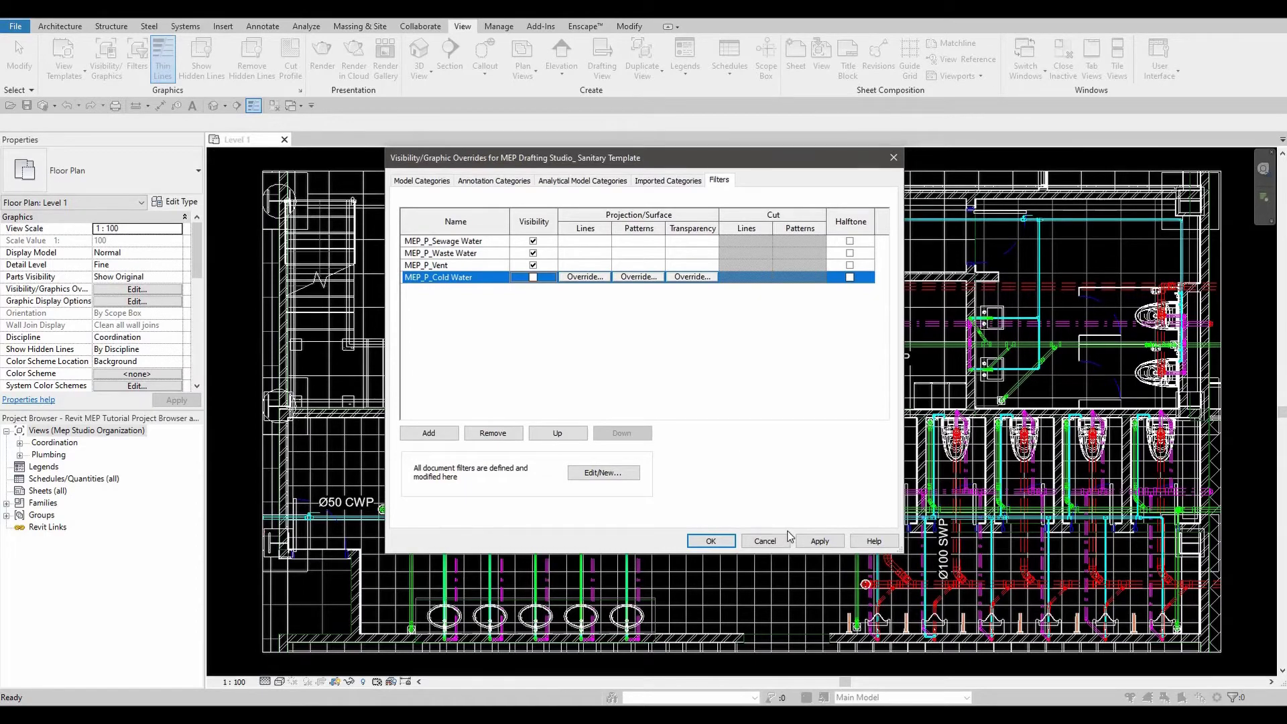
{"action": "left_click", "coordinate": [710, 541]}
{"action": "left_click", "coordinate": [695, 490]}
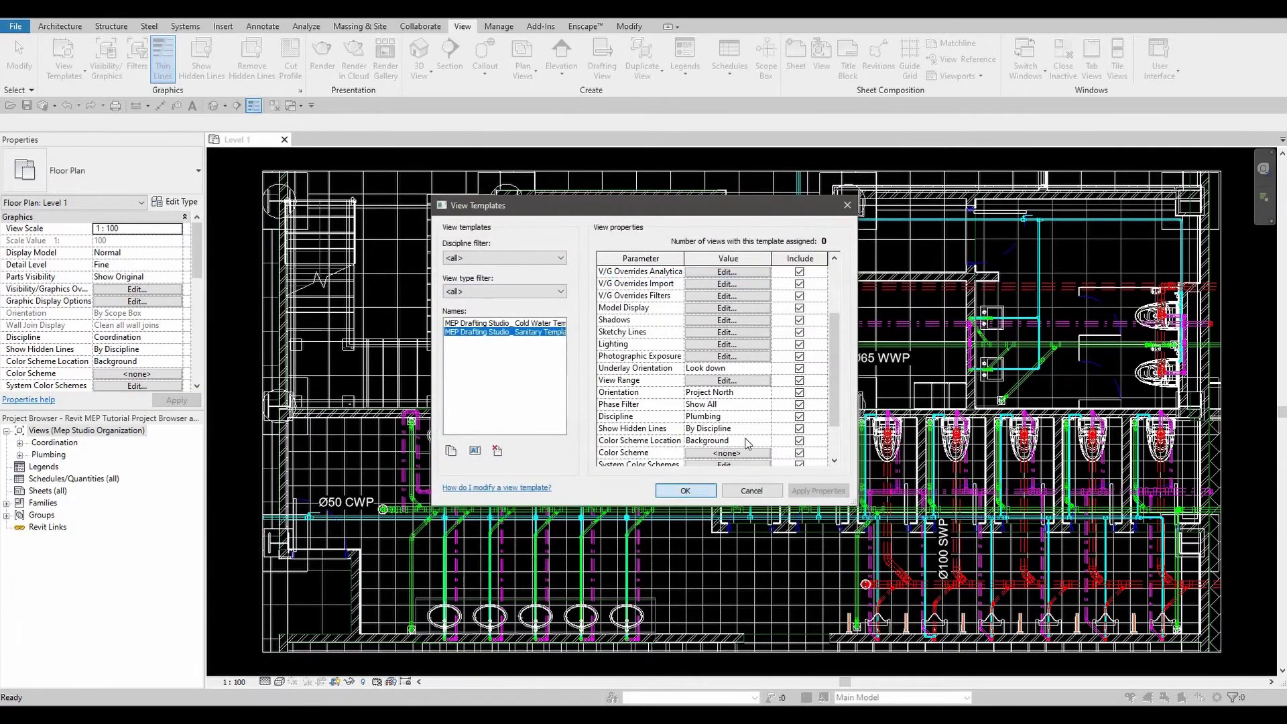
- Duplicate the Level 1 floor plan in the Coordination group with detailing
{"action": "left_click", "coordinate": [20, 443]}
{"action": "left_click", "coordinate": [20, 443]}
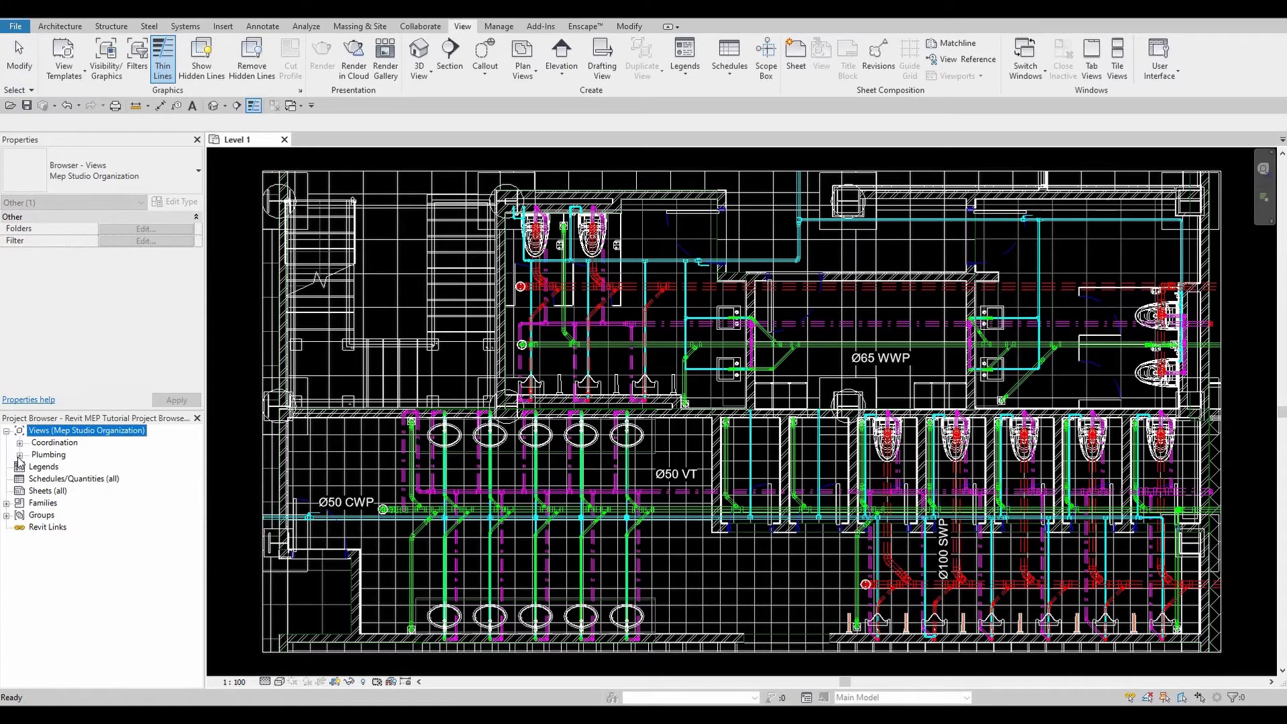
{"action": "left_click", "coordinate": [20, 455]}
{"action": "left_click", "coordinate": [33, 467]}
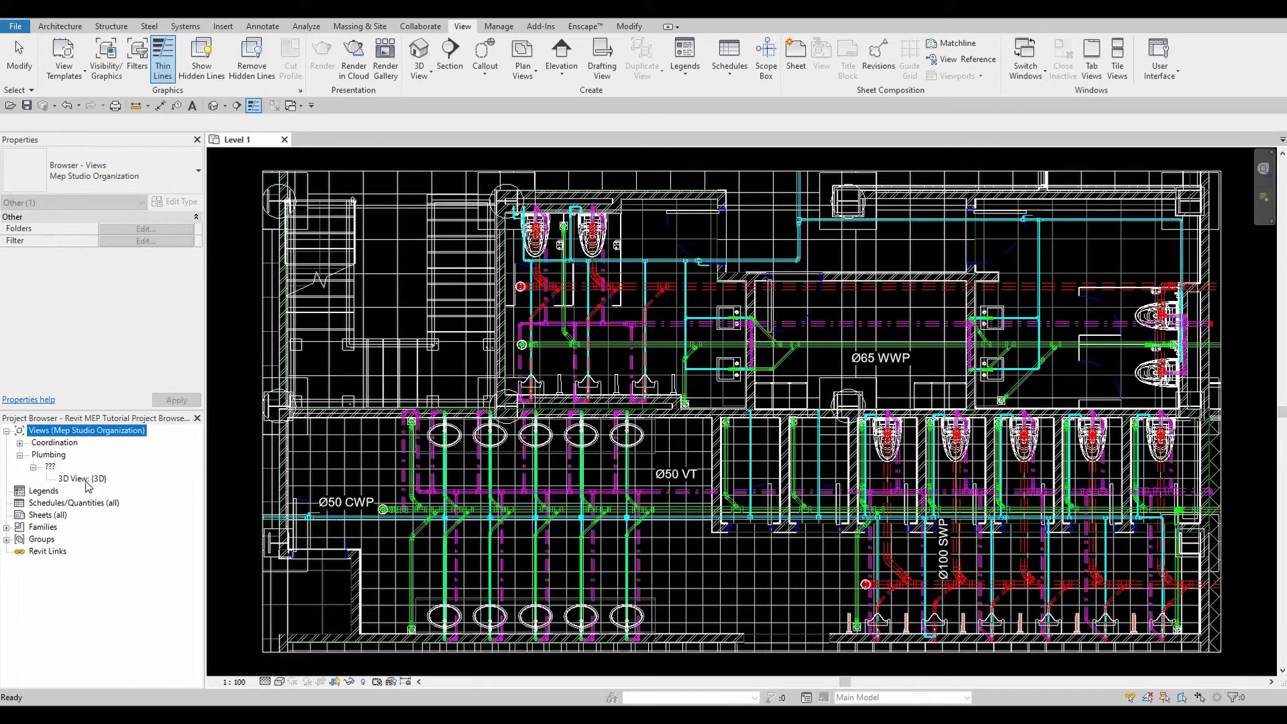
{"action": "left_click", "coordinate": [20, 455]}
{"action": "left_click", "coordinate": [20, 443]}
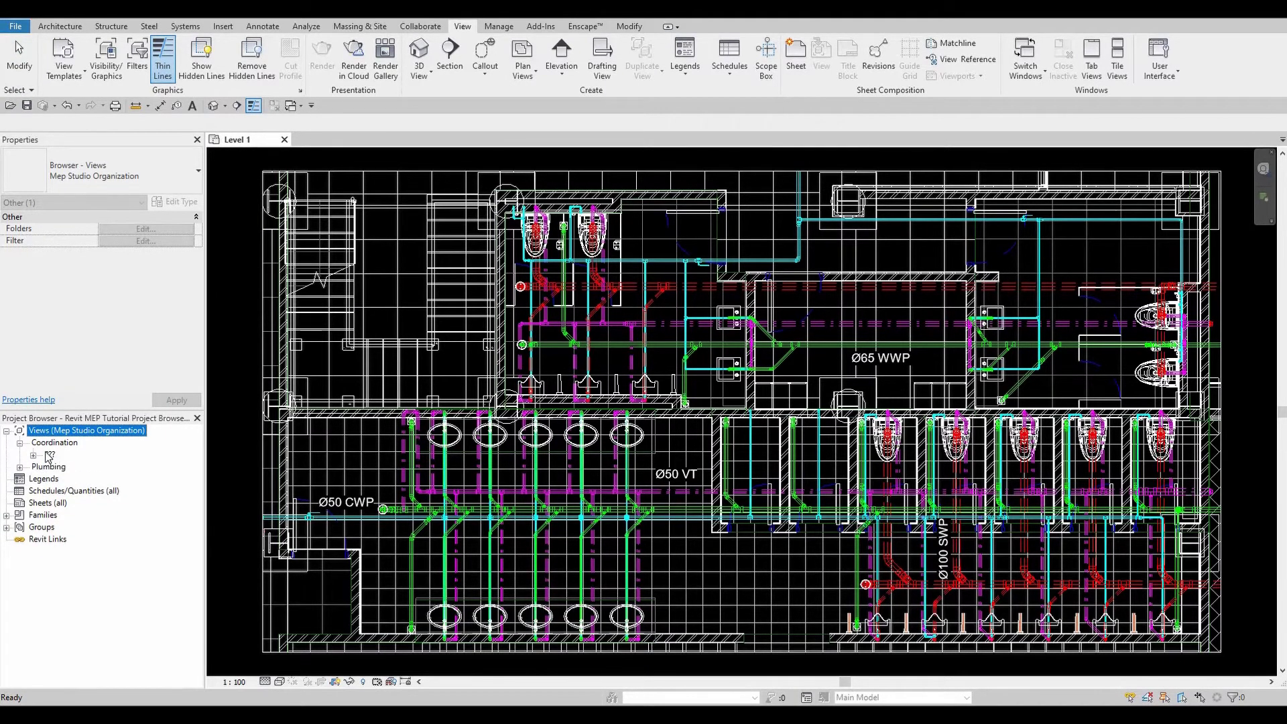
{"action": "left_click", "coordinate": [34, 455]}
{"action": "left_click", "coordinate": [115, 468]}
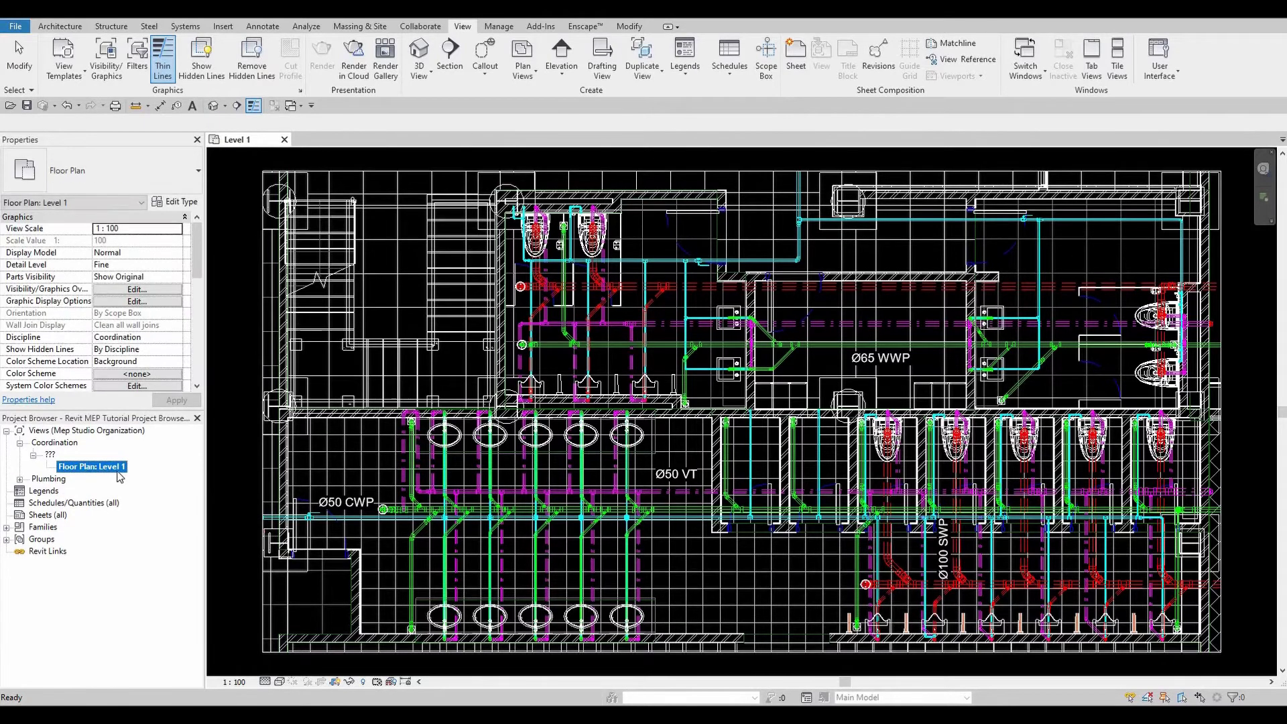
{"action": "right_click", "coordinate": [106, 468]}
{"action": "mouse_move", "coordinate": [254, 273]}
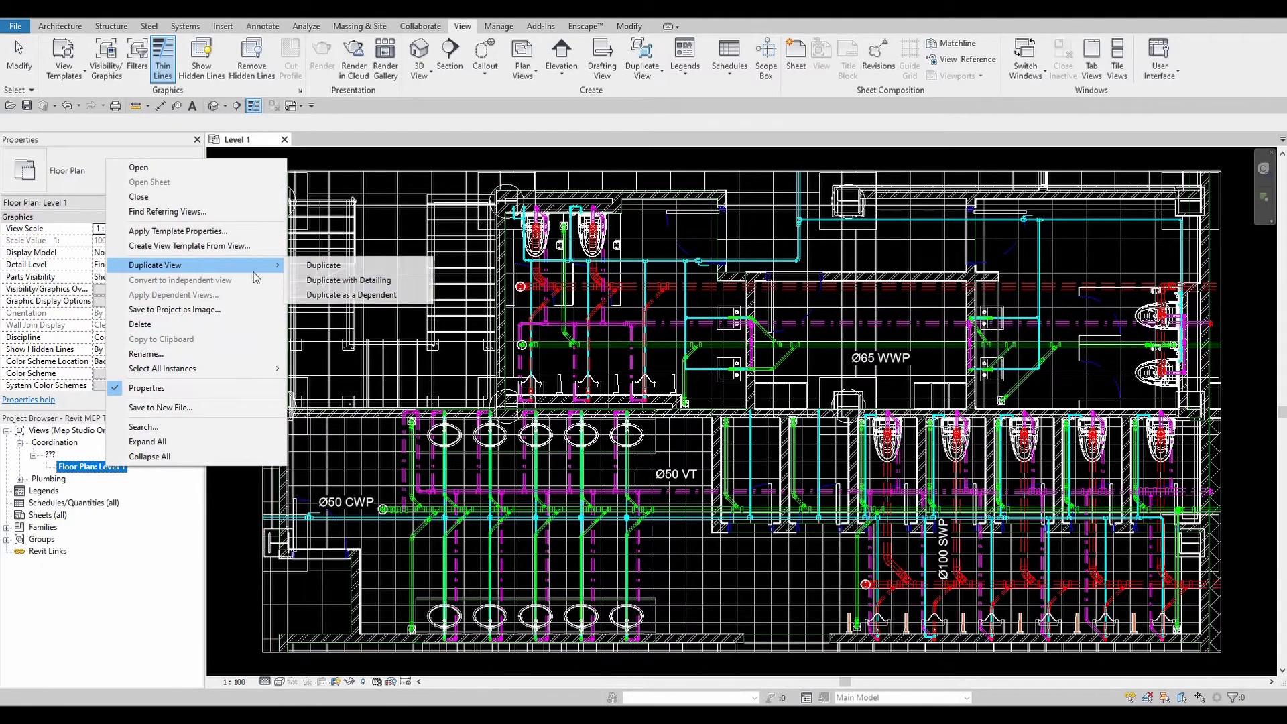
{"action": "left_click", "coordinate": [392, 280]}
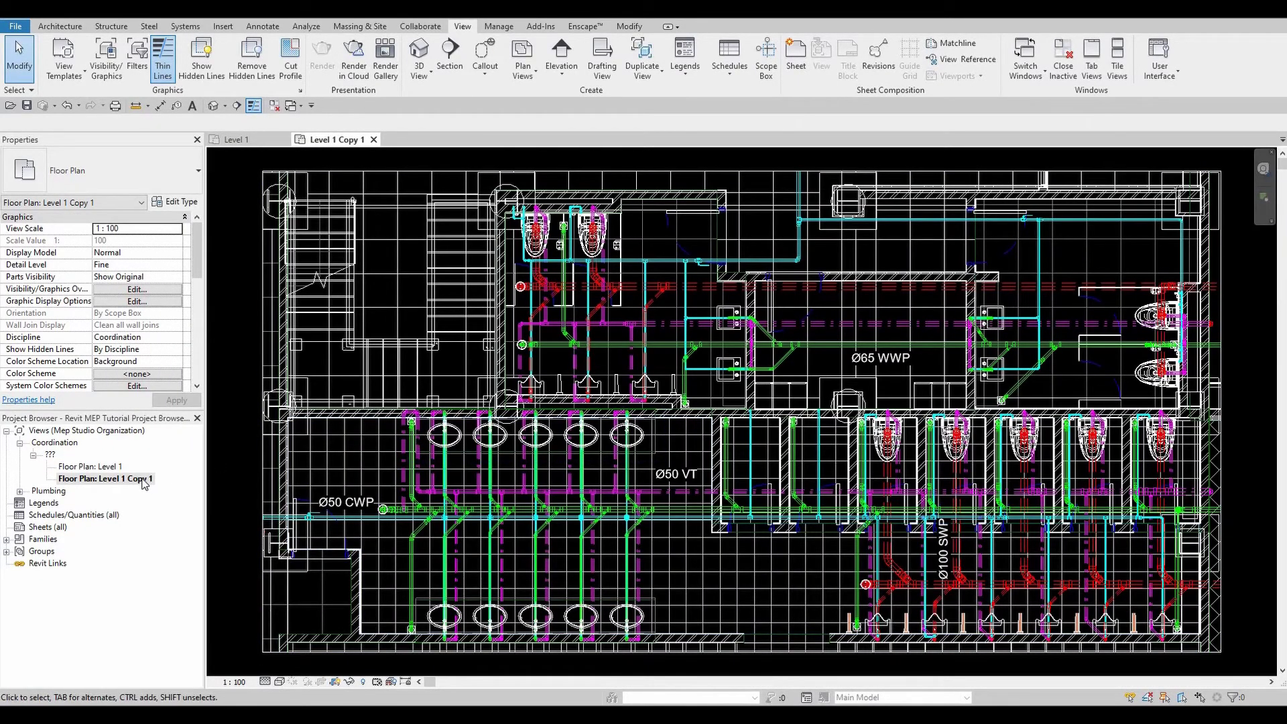
- Rename the duplicated Level 1 floor plan as MEP Studio Cold Water
{"action": "right_click", "coordinate": [143, 483]}
{"action": "left_click", "coordinate": [174, 365]}
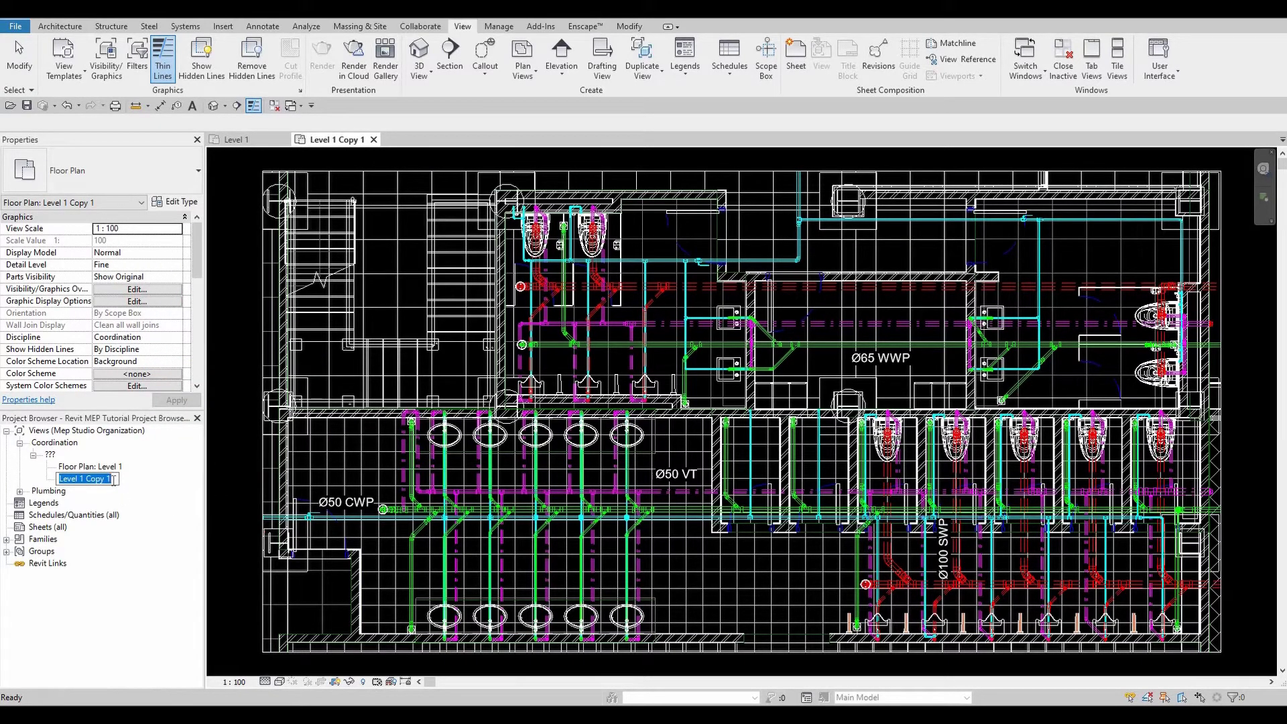
{"action": "type", "text": "C"}
{"action": "key", "text": "BackSpace"}
{"action": "key", "text": "BackSpace"}
{"action": "key", "text": "BackSpace"}
{"action": "type", "text": "MEP STU"}
{"action": "key", "text": "BackSpace"}
{"action": "key", "text": "BackSpace"}
{"action": "type", "text": "tudio Cold Water"}
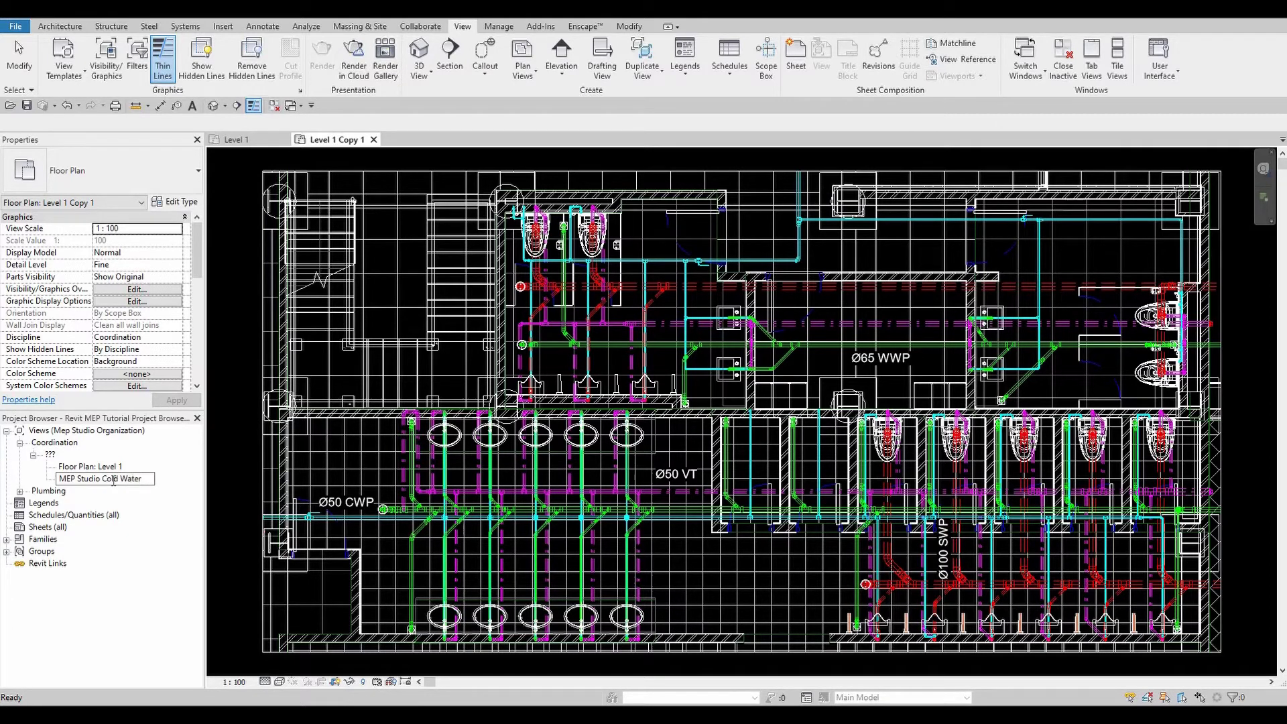
{"action": "key", "text": "Return"}
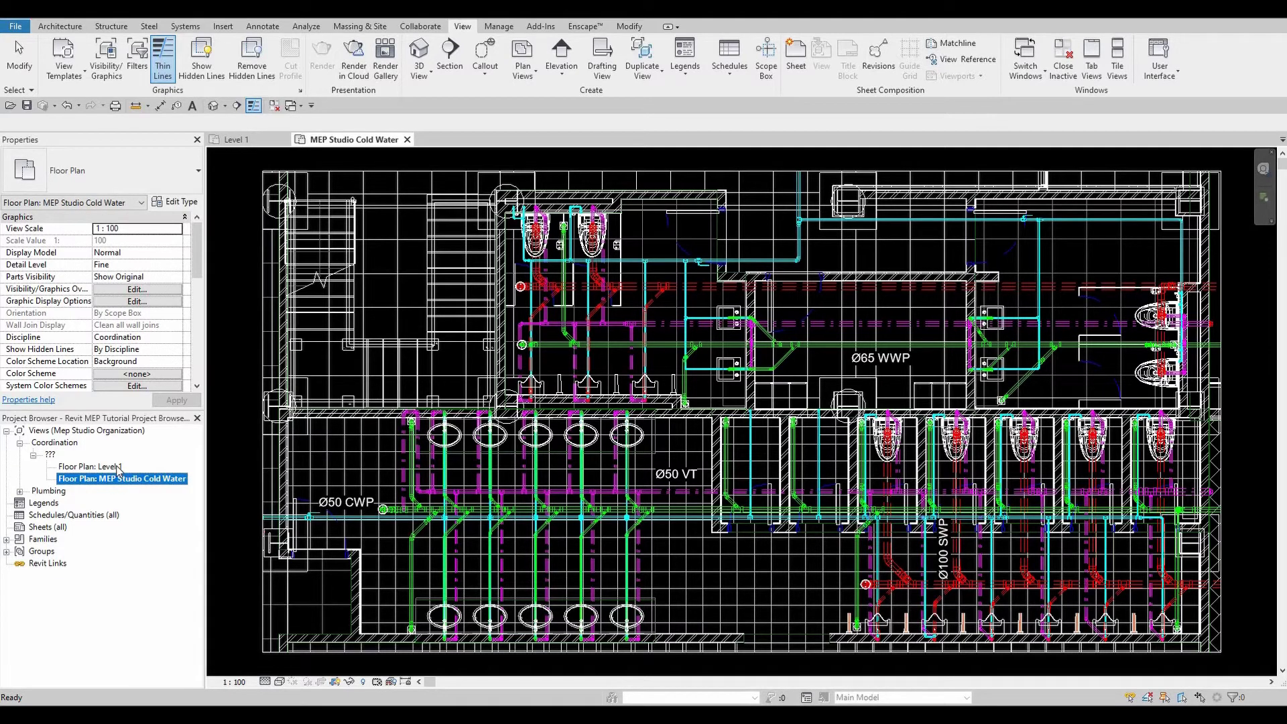
- Rename the Level 1 floor plan in the Coordination group as MEP Studio Sanitary, also renaming the corresponding level and views
{"action": "left_click", "coordinate": [118, 467]}
{"action": "right_click", "coordinate": [111, 470]}
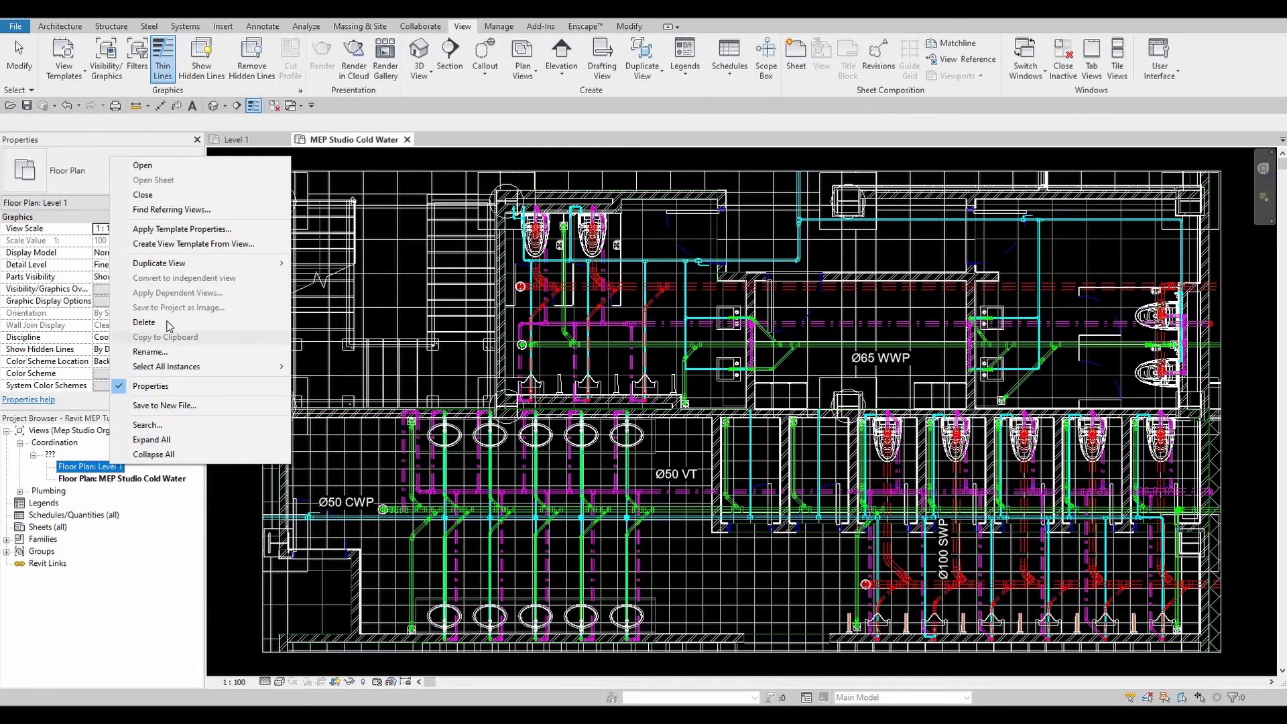
{"action": "left_click", "coordinate": [150, 352]}
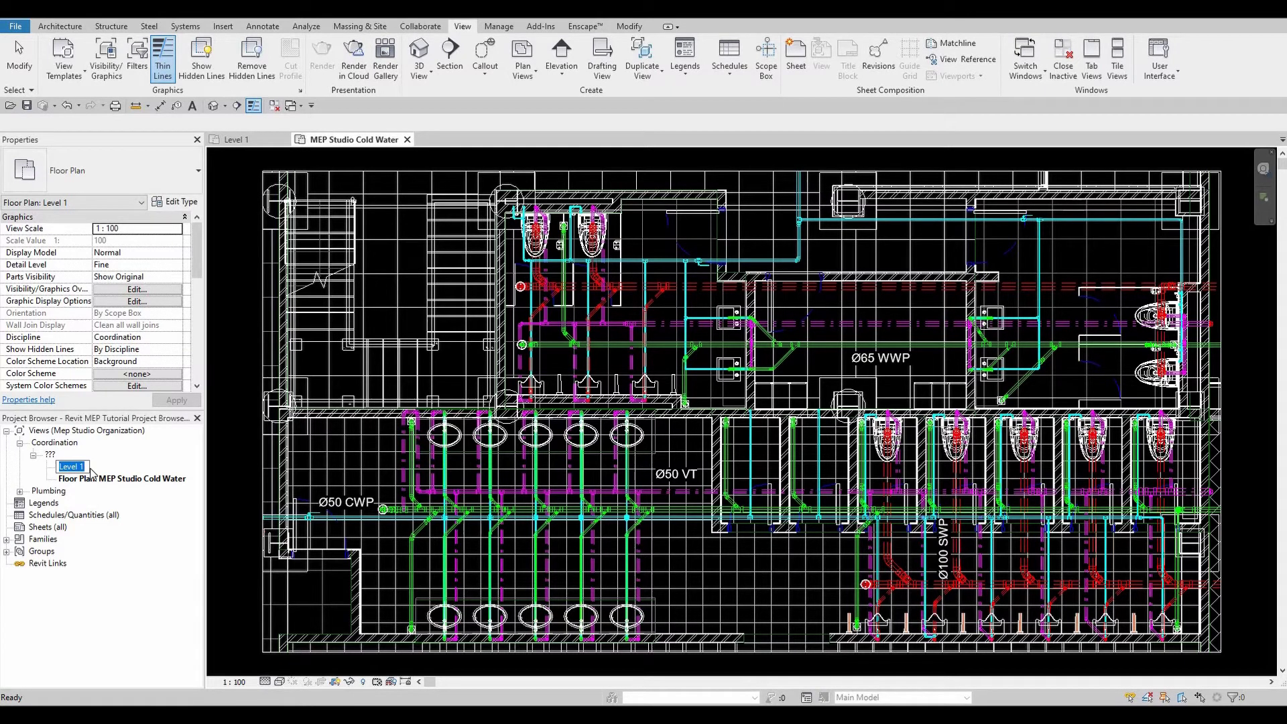
{"action": "type", "text": "MEP studio Sanita"}
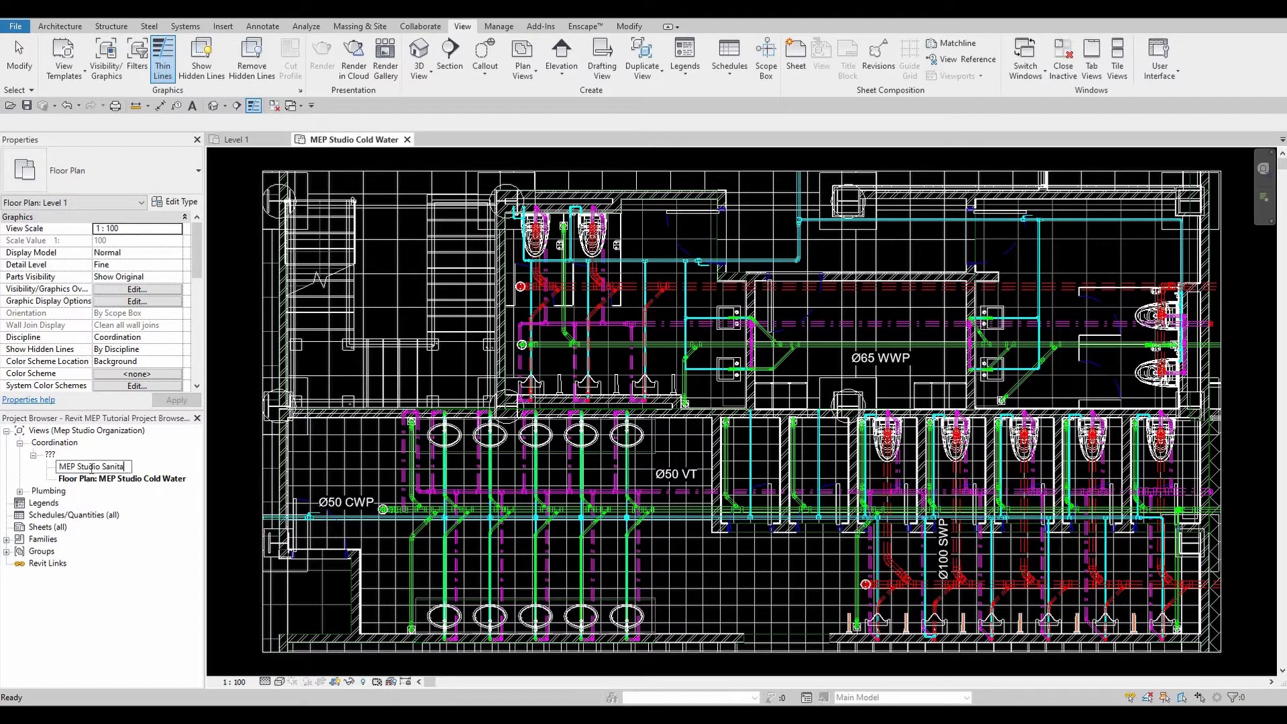
{"action": "type", "text": "ry"}
{"action": "key", "text": "Return"}
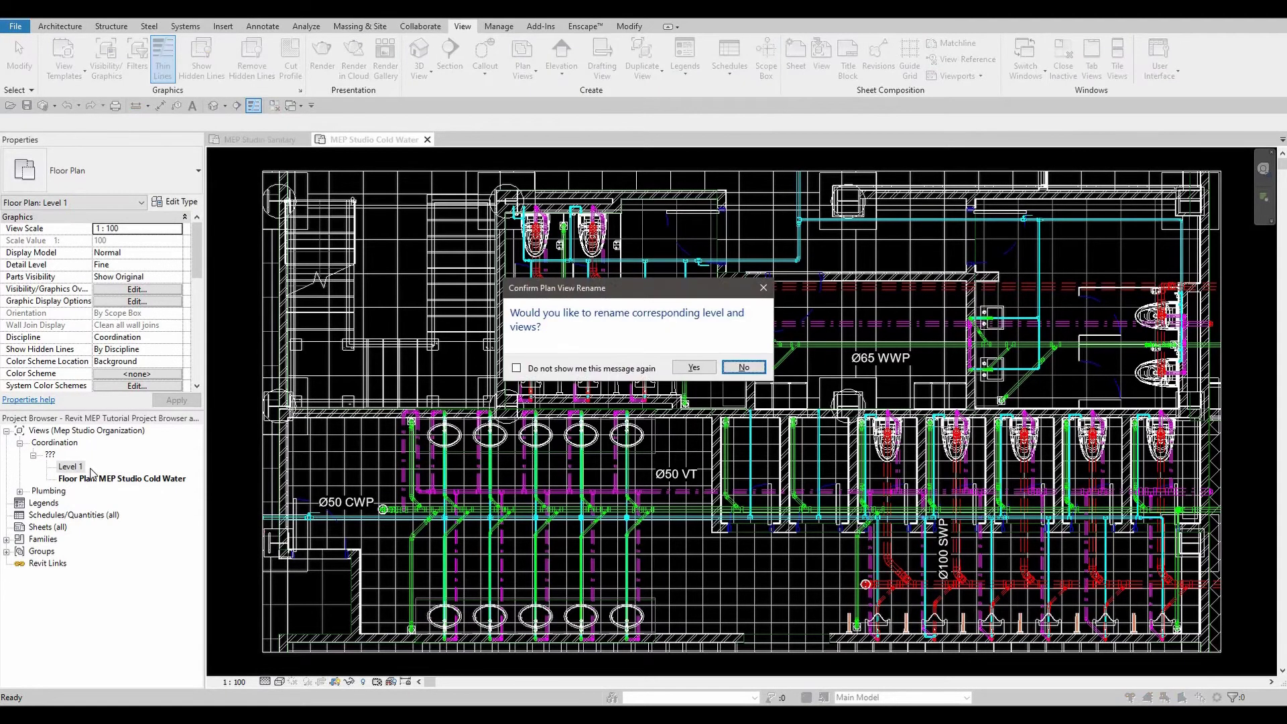
{"action": "left_click", "coordinate": [692, 368]}
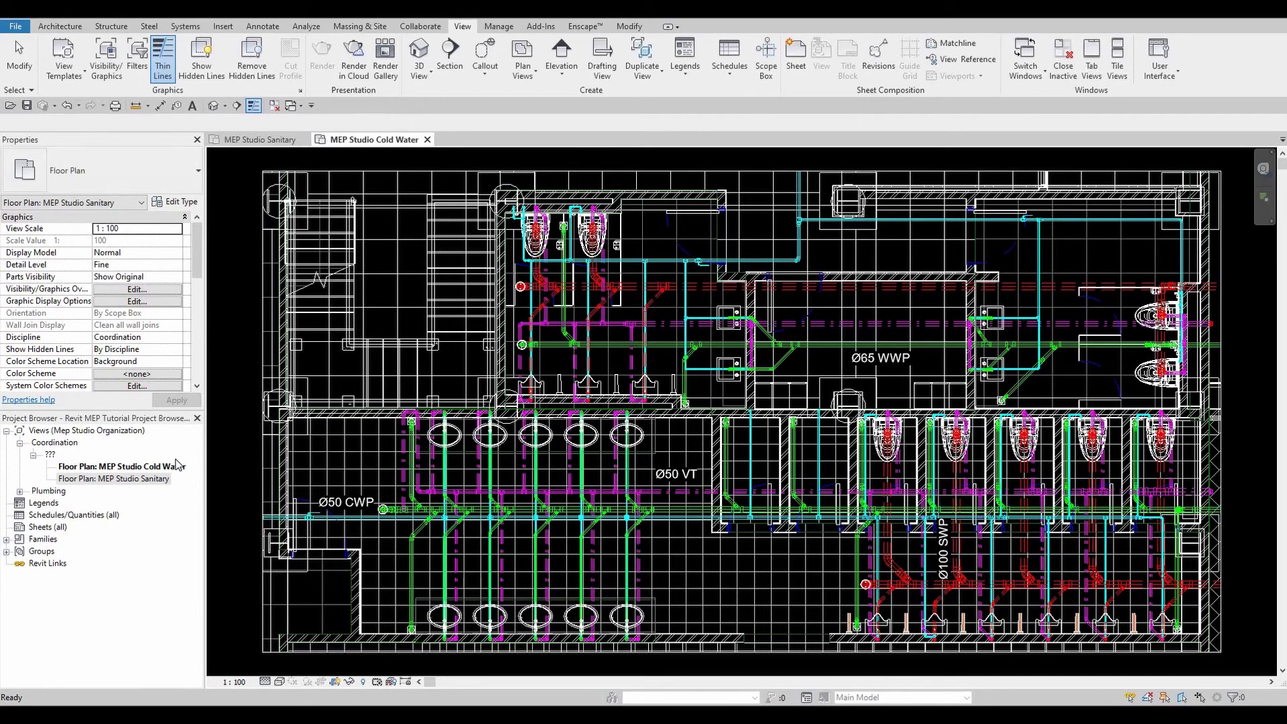
- Open the MEP Studio Sanitary floor plan and assign the MEP Drafting Studio Sanitary view template to it
{"action": "left_click", "coordinate": [149, 467]}
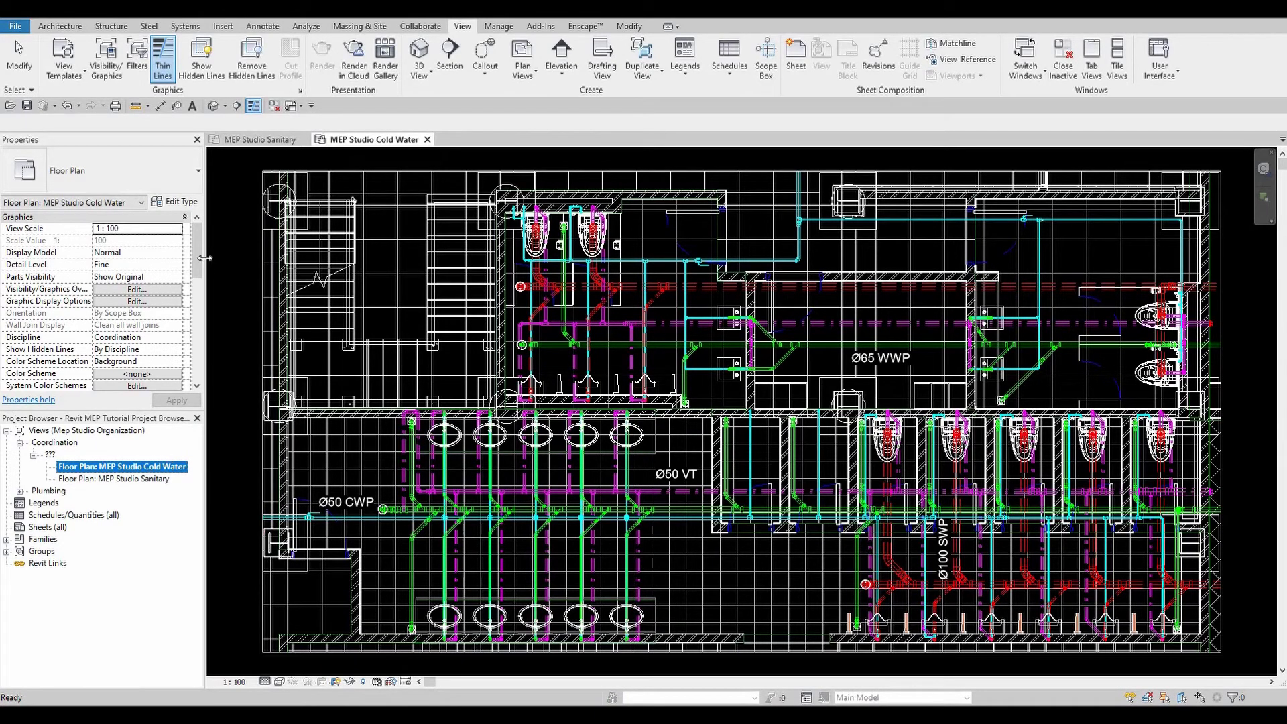
{"action": "left_click_drag", "start_coordinate": [199, 263], "coordinate": [200, 302]}
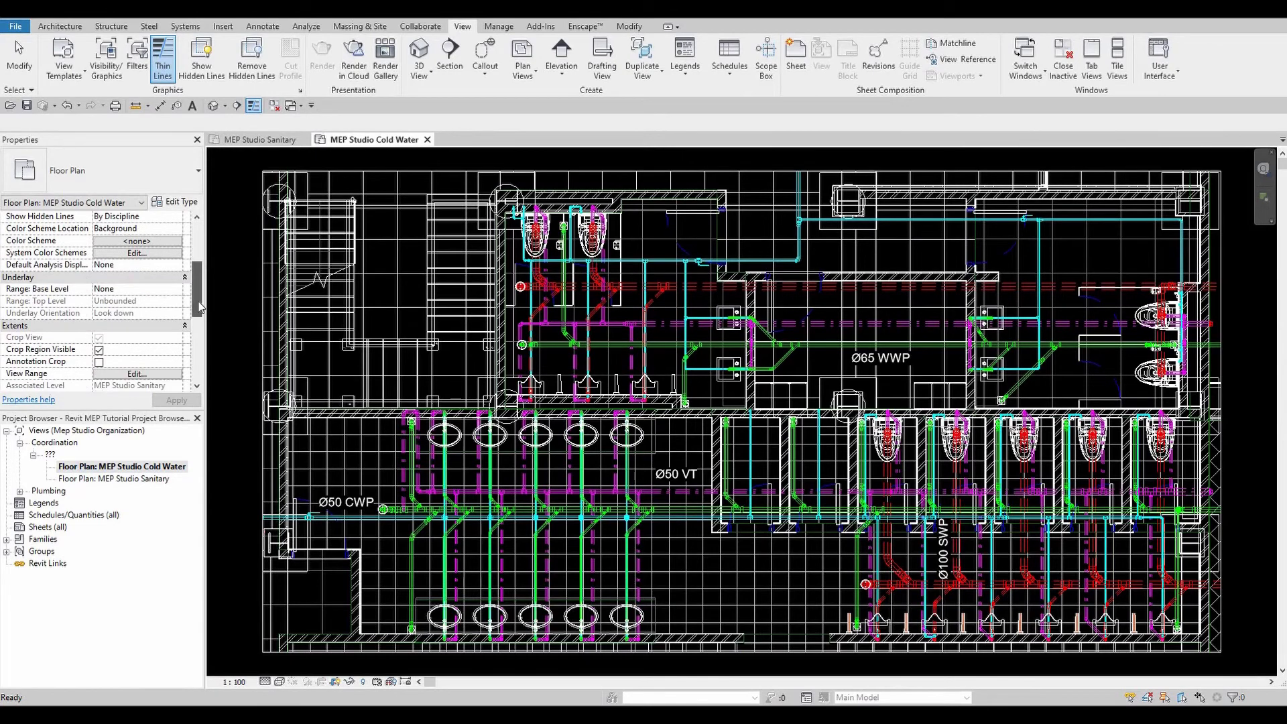
{"action": "scroll", "coordinate": [200, 306], "scroll_direction": "down", "scroll_amount": 1}
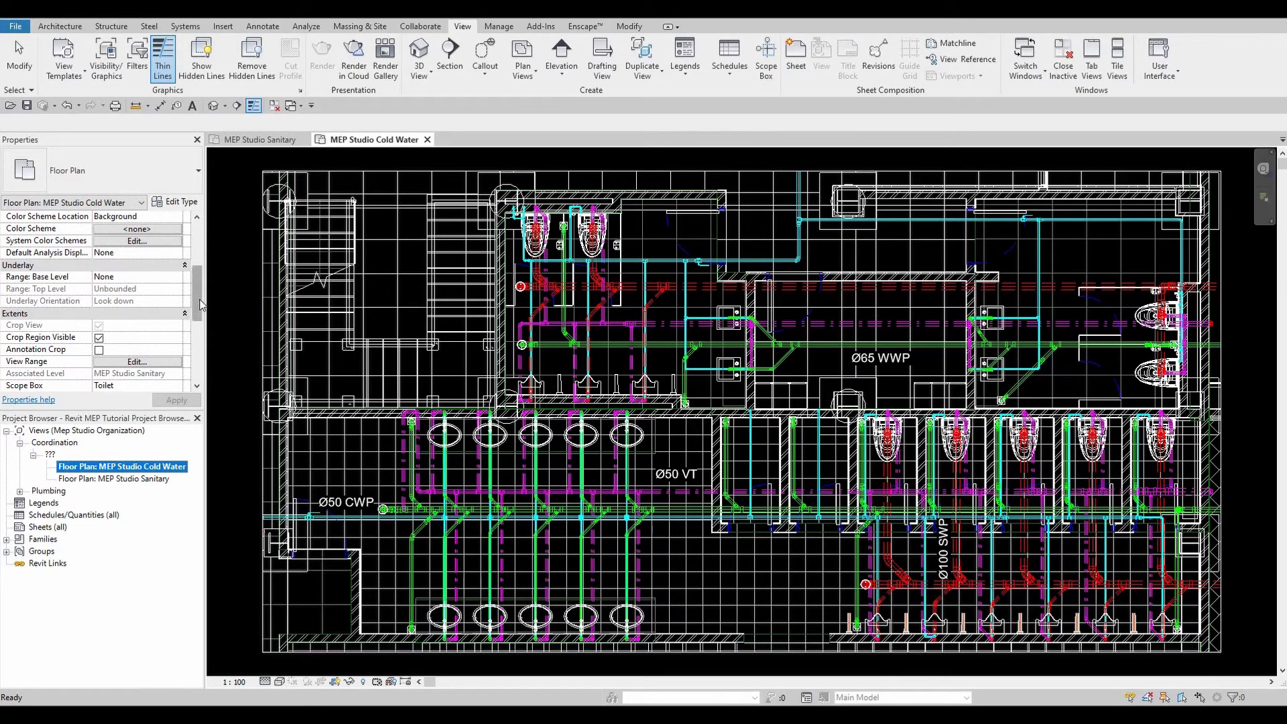
{"action": "double_click", "coordinate": [151, 475]}
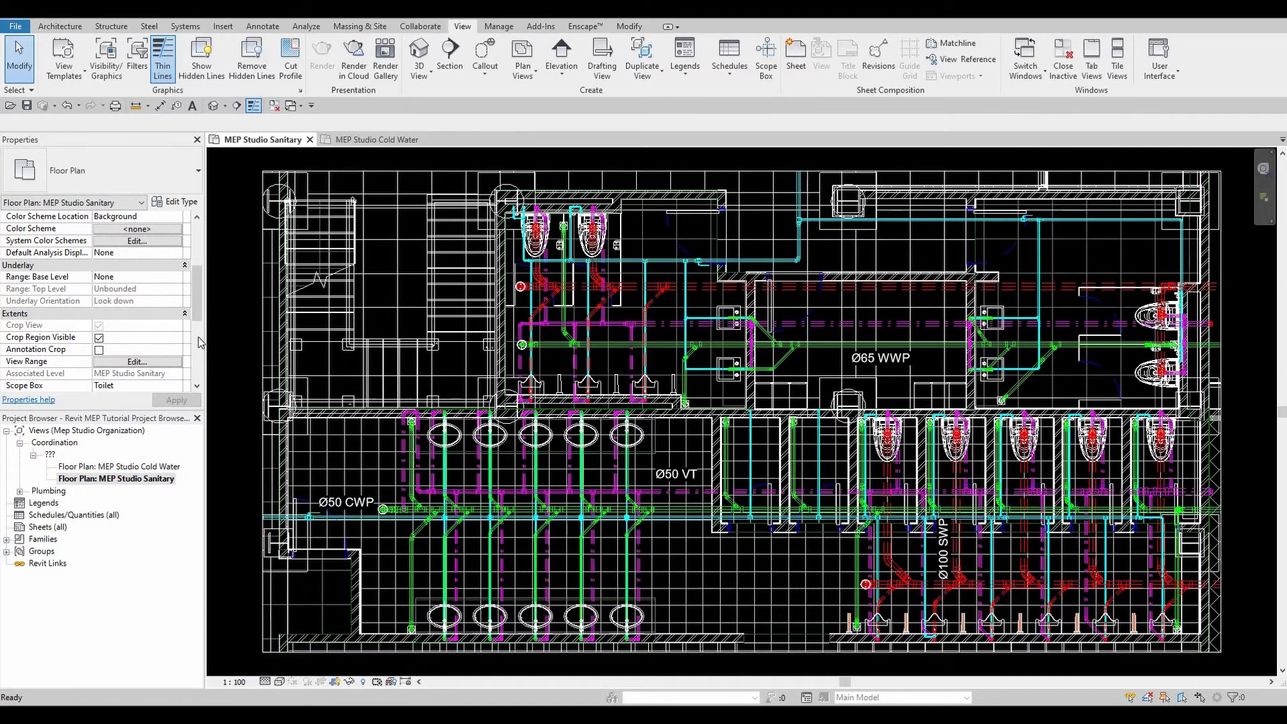
{"action": "scroll", "coordinate": [199, 316], "scroll_direction": "down", "scroll_amount": 3}
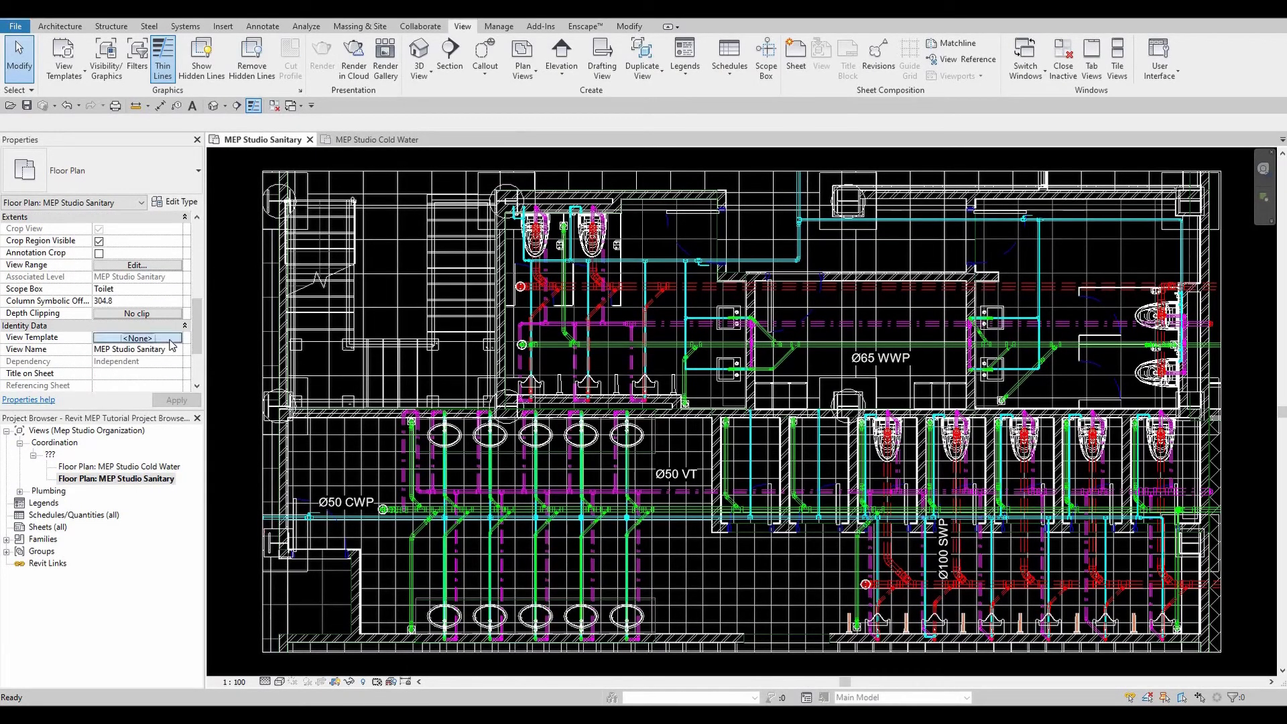
{"action": "left_click", "coordinate": [137, 337]}
{"action": "left_click", "coordinate": [542, 342]}
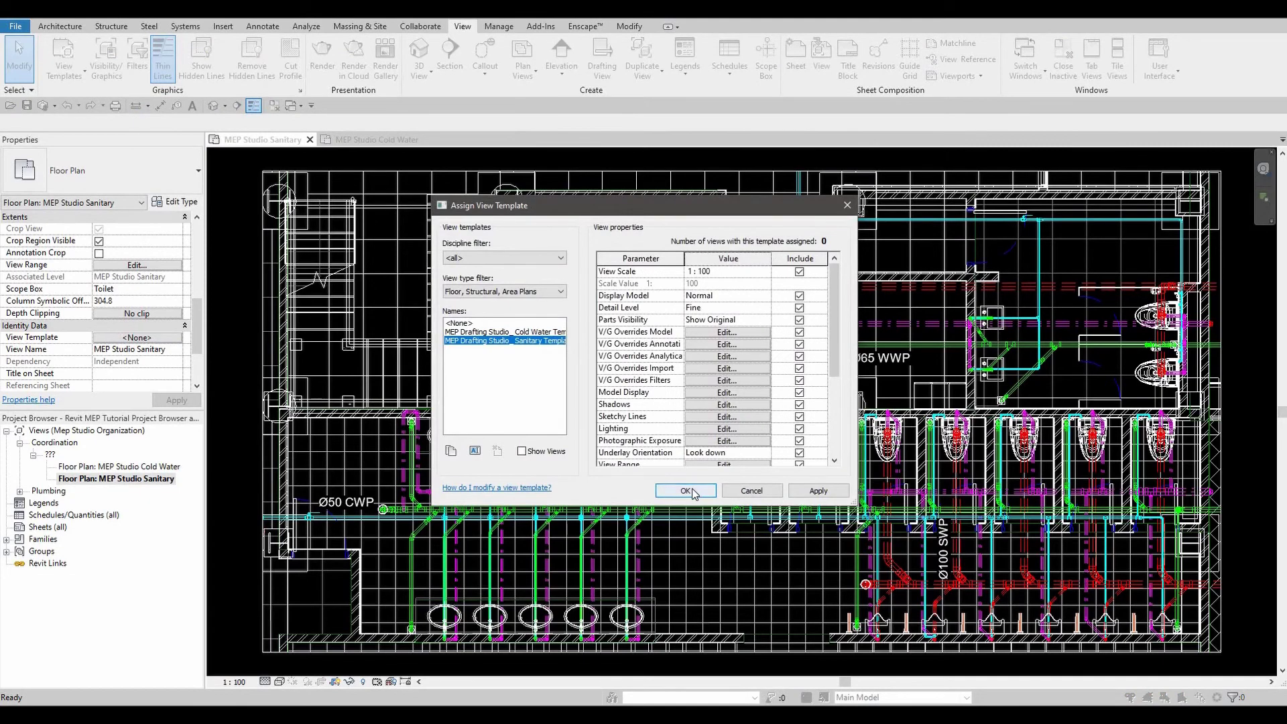
{"action": "left_click", "coordinate": [692, 487]}
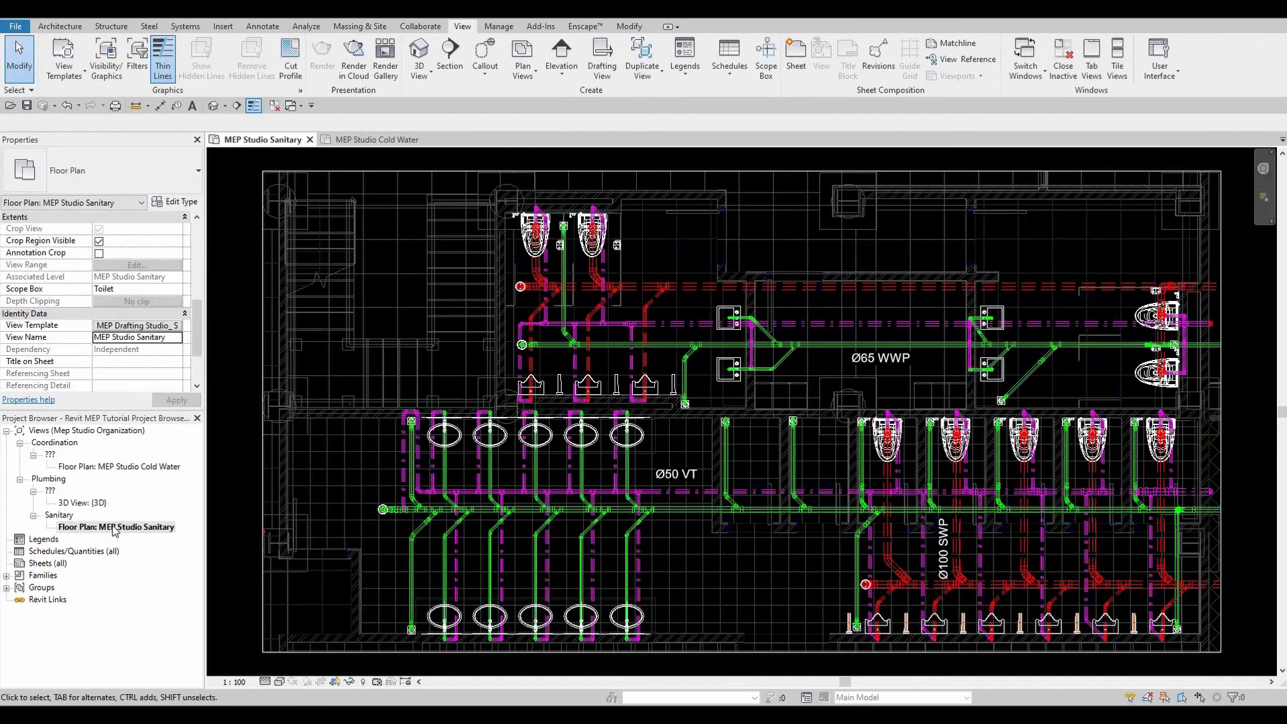
- Assign the MEP Drafting Studio Cold Water view template to the MEP Studio Cold Water floor plan
{"action": "left_click", "coordinate": [105, 467]}
{"action": "left_click", "coordinate": [137, 337]}
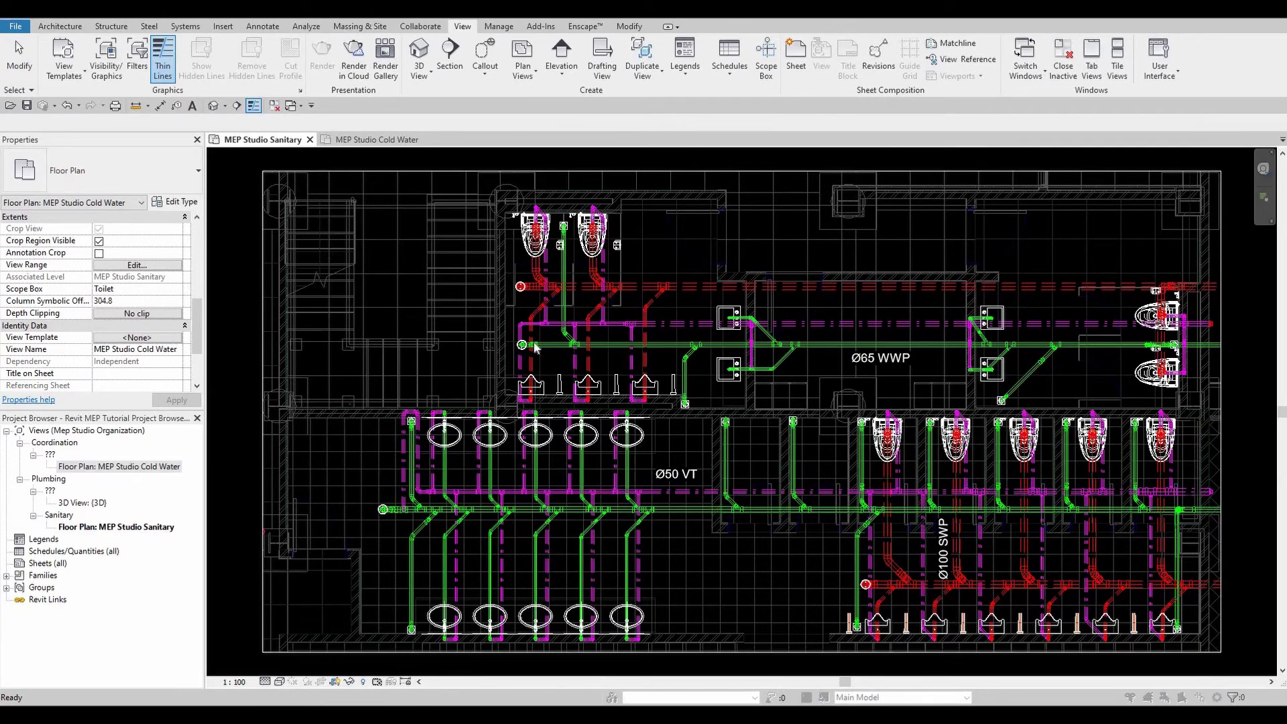
{"action": "left_click", "coordinate": [513, 332]}
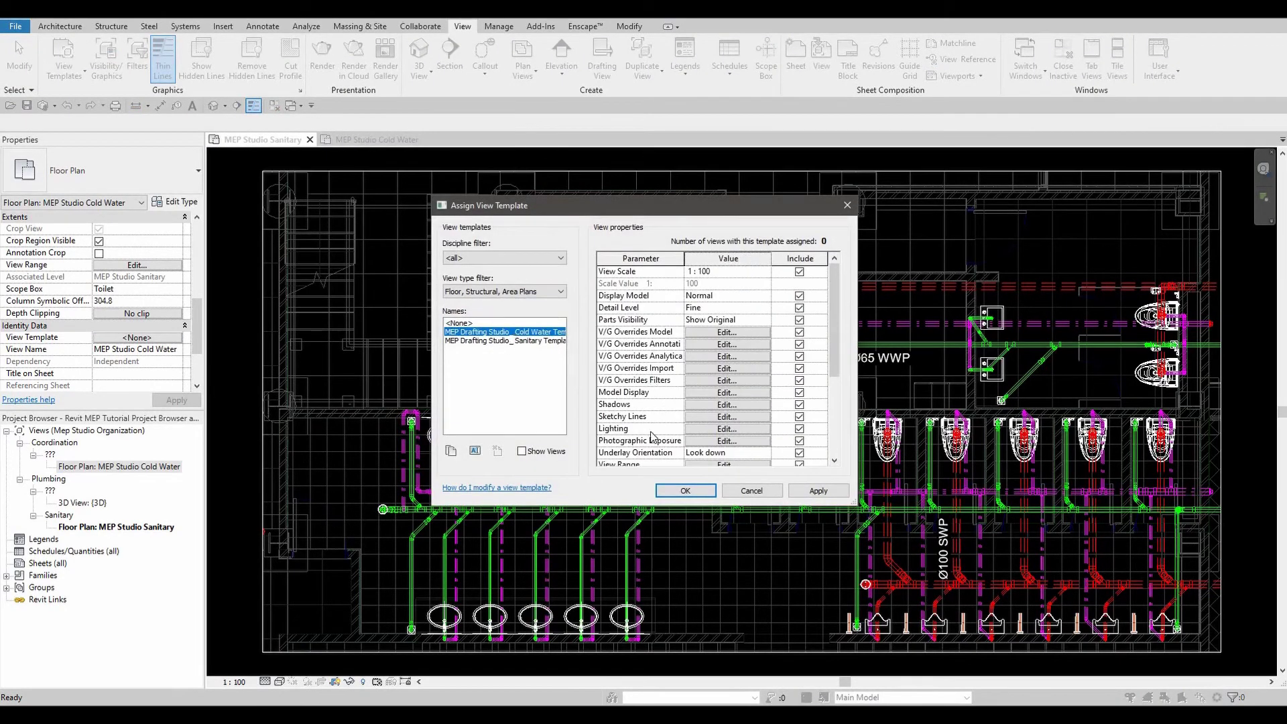
{"action": "left_click", "coordinate": [686, 493]}
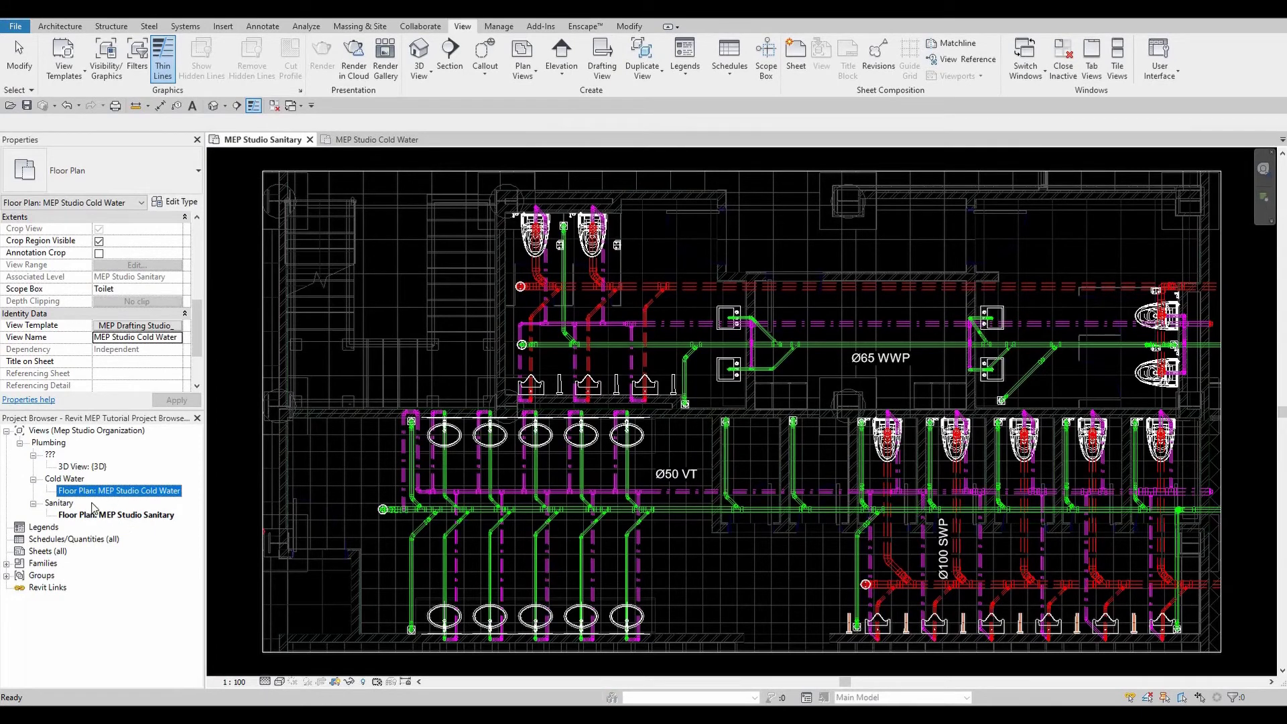
{"action": "left_click", "coordinate": [78, 467]}
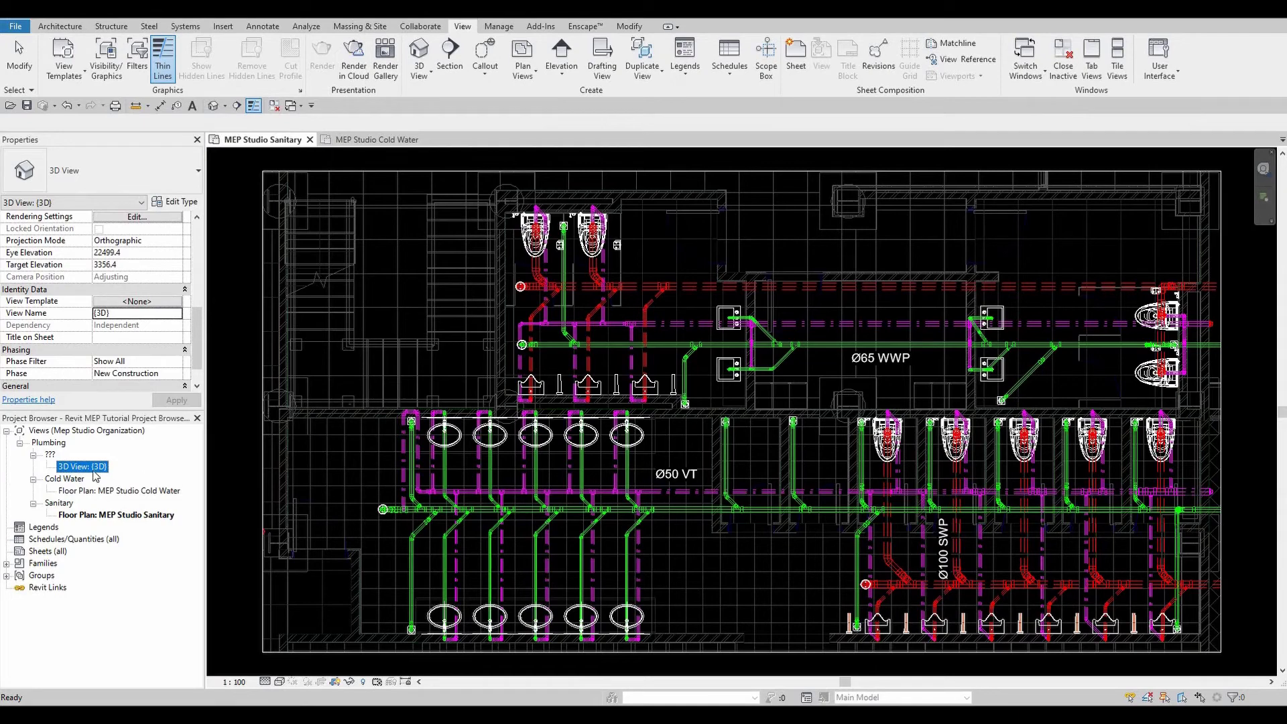
{"action": "left_click", "coordinate": [161, 303]}
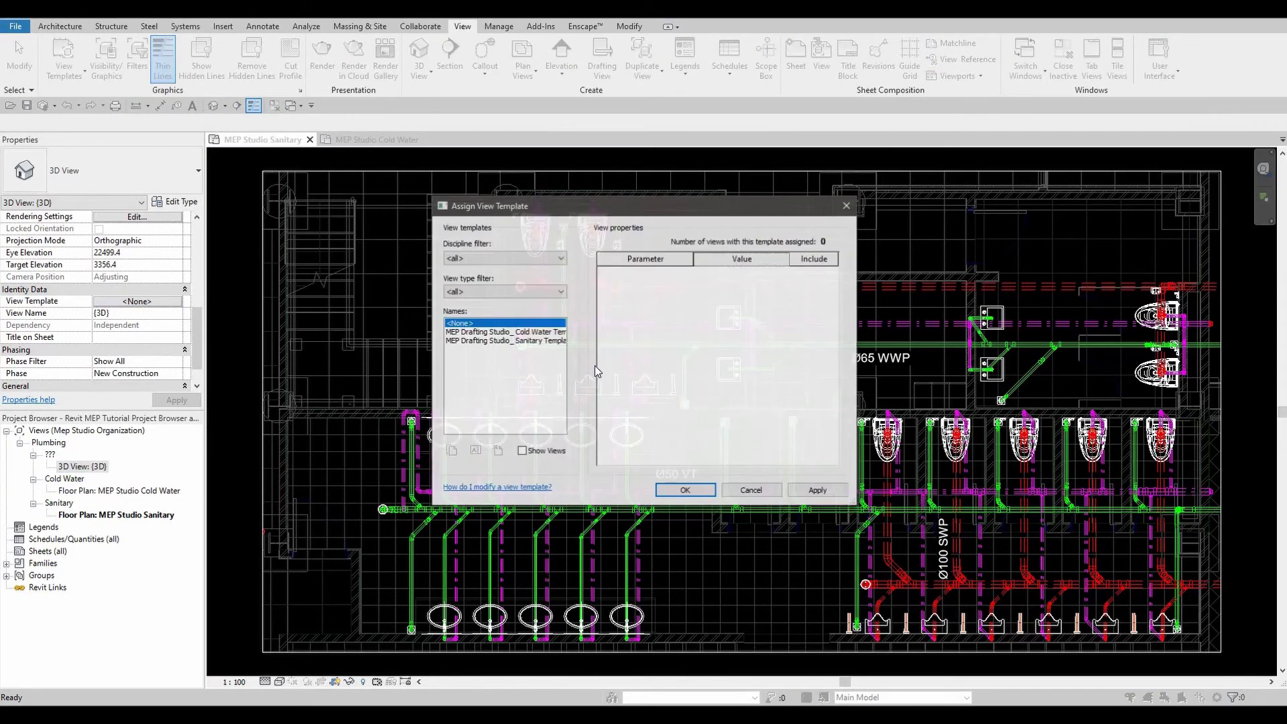
{"action": "key", "text": "Escape"}
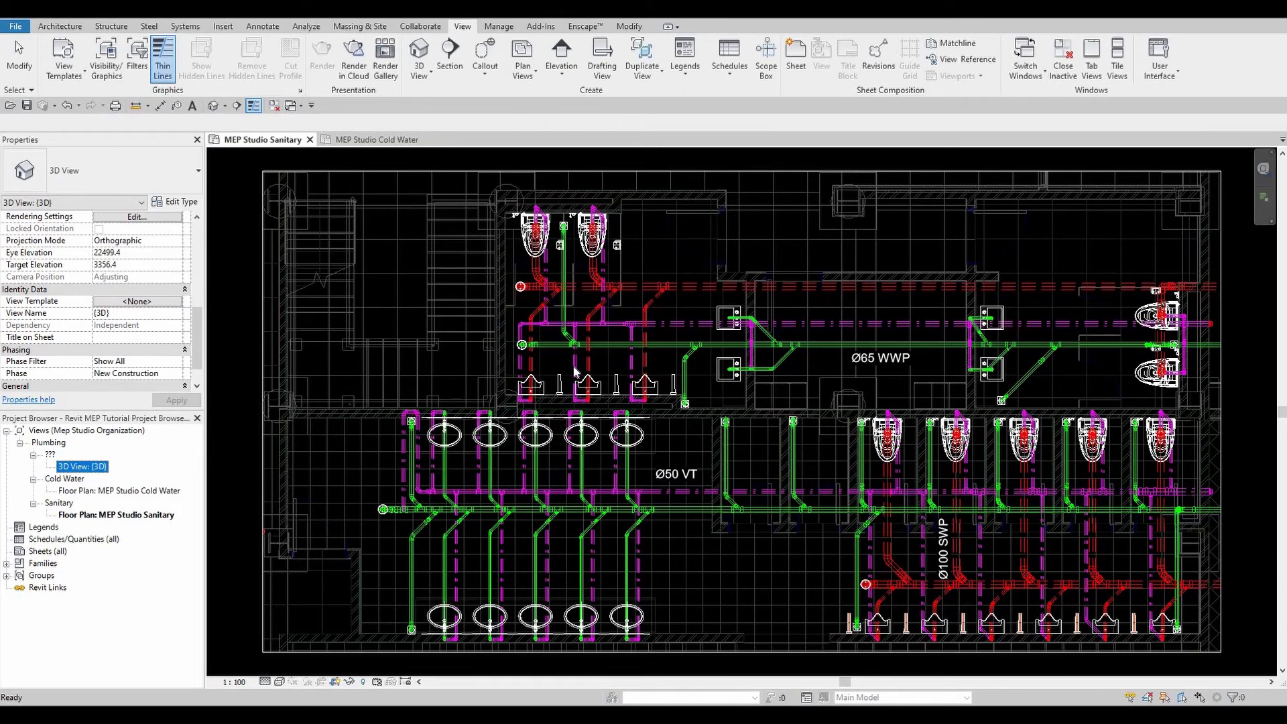
{"action": "left_click", "coordinate": [662, 420]}
{"action": "scroll", "coordinate": [737, 453], "scroll_direction": "down", "scroll_amount": 4}
{"action": "scroll", "coordinate": [737, 476], "scroll_direction": "up", "scroll_amount": 4}
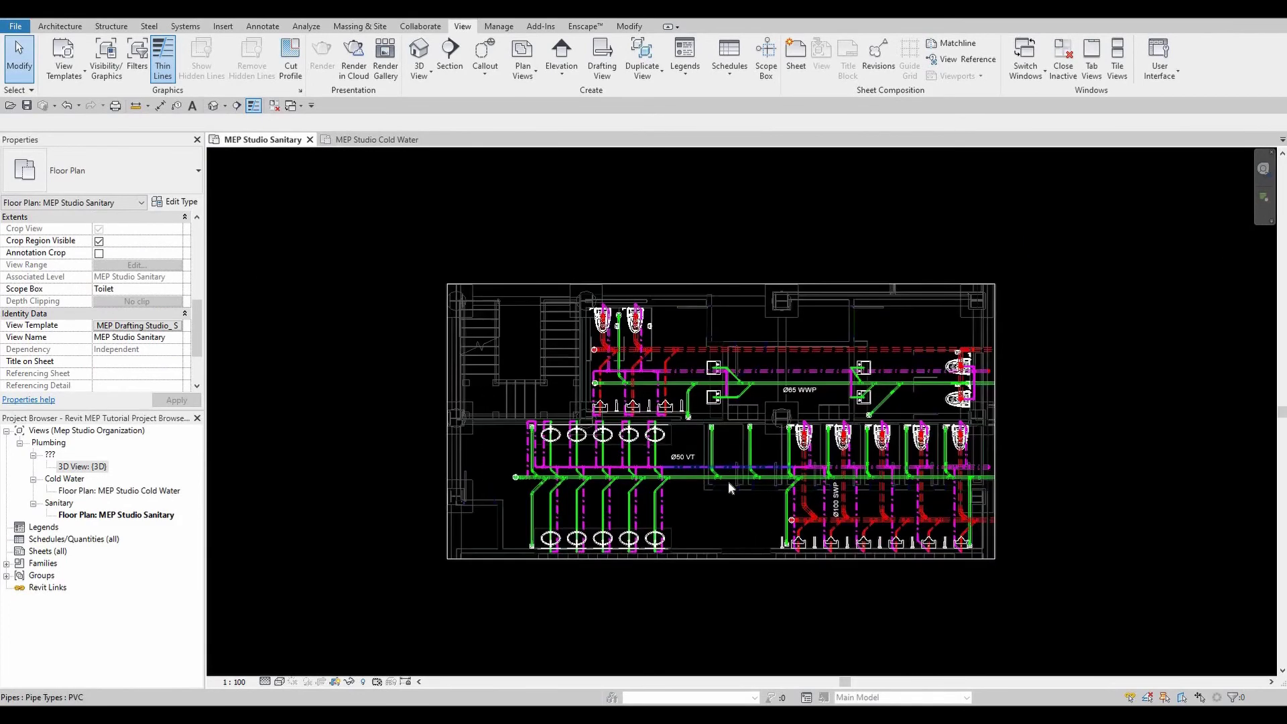